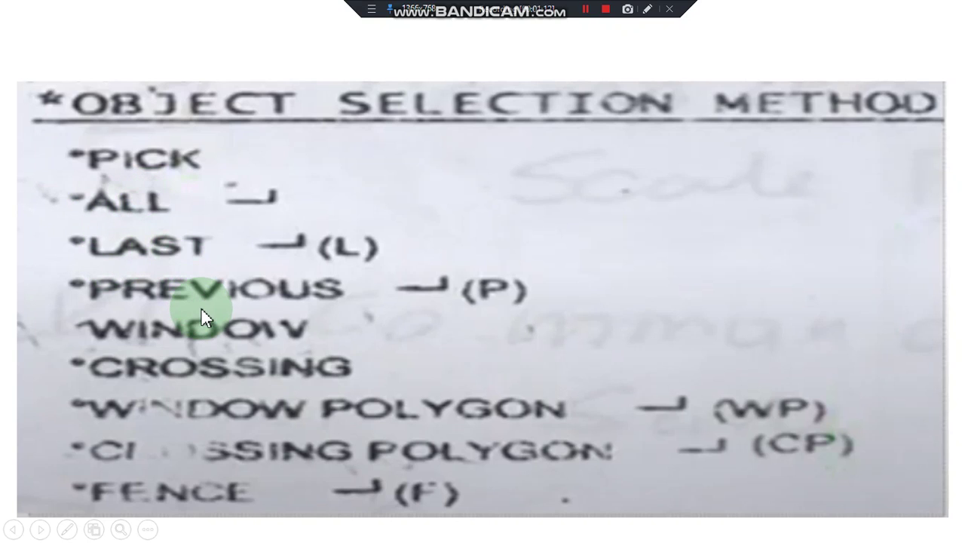
Switch to AutoCAD and move the rectangle's upper-left circle by its center to the empty space just above and right of the large circle.
{"action": "key", "text": "alt+Tab"}
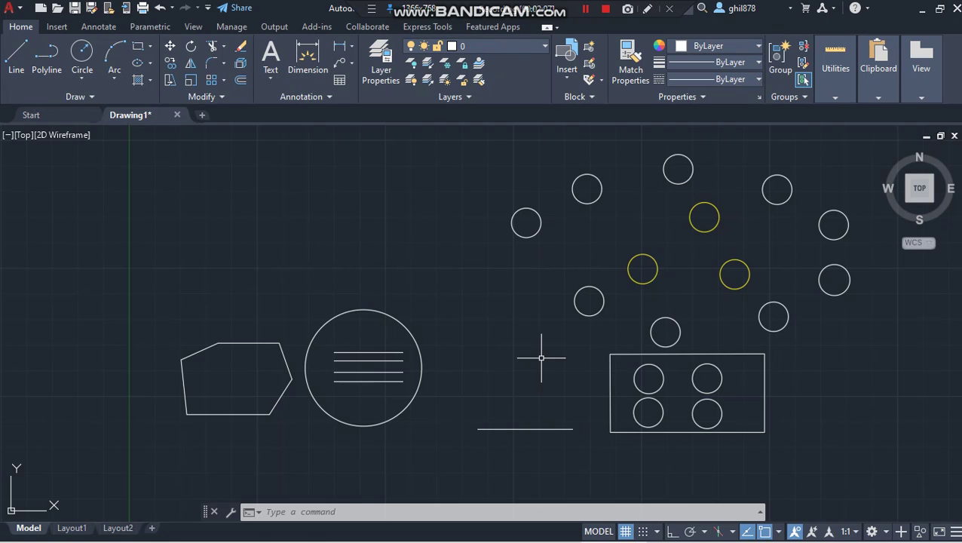
{"action": "type", "text": "M"}
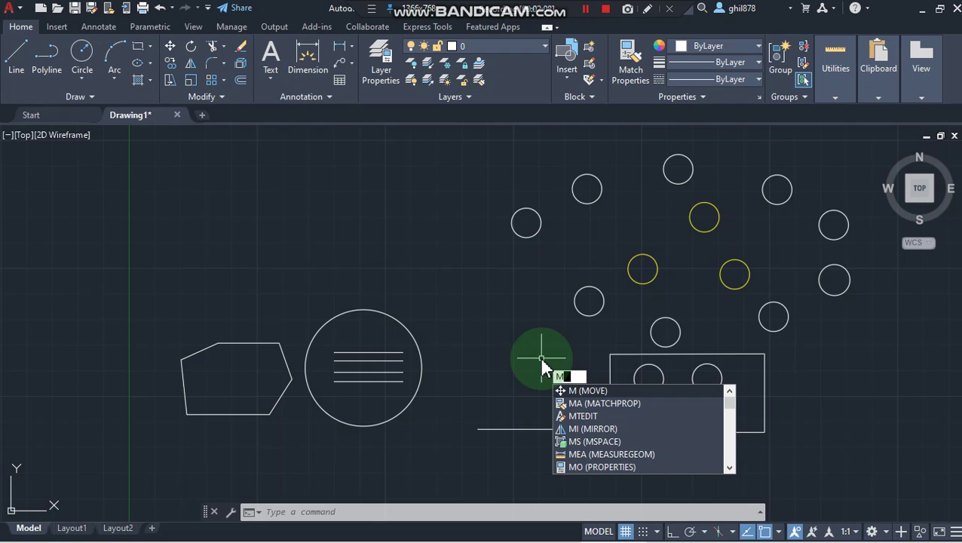
{"action": "key", "text": "Escape"}
{"action": "type", "text": "m"}
{"action": "key", "text": "Return"}
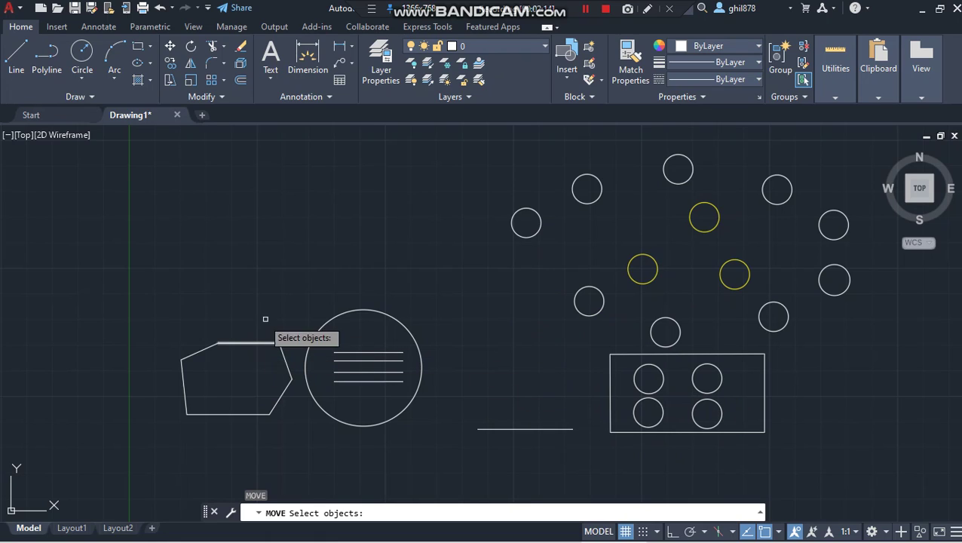
{"action": "left_click", "coordinate": [662, 384]}
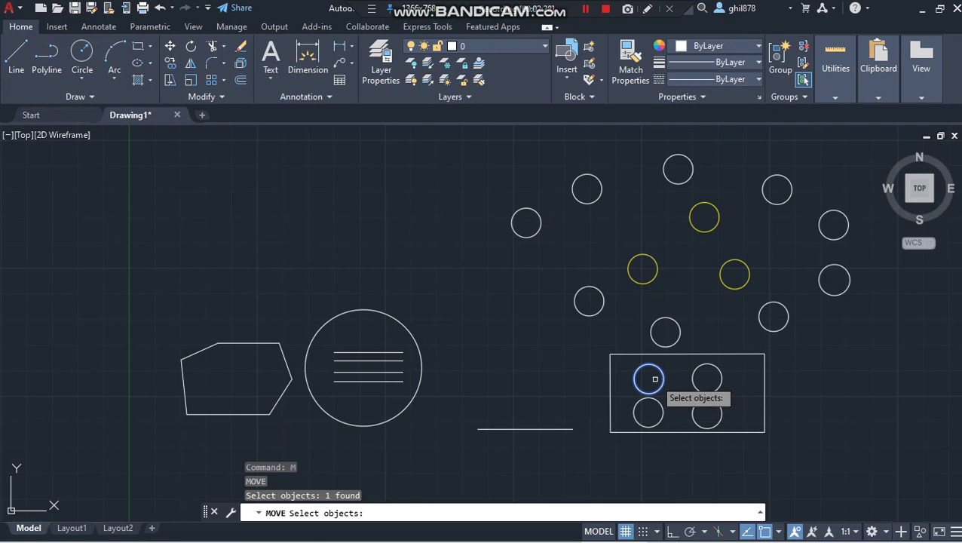
{"action": "left_click", "coordinate": [647, 379]}
{"action": "left_click", "coordinate": [647, 379]}
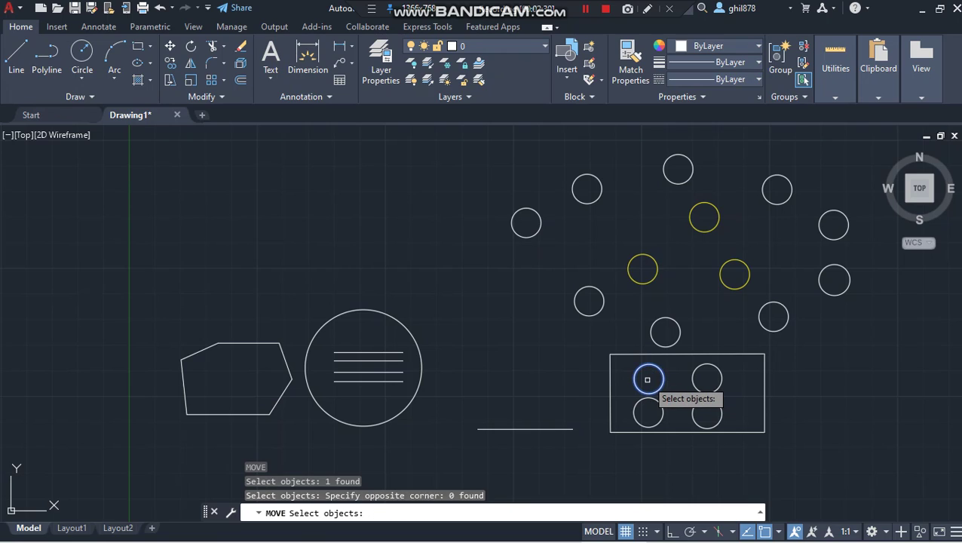
{"action": "key", "text": "Return"}
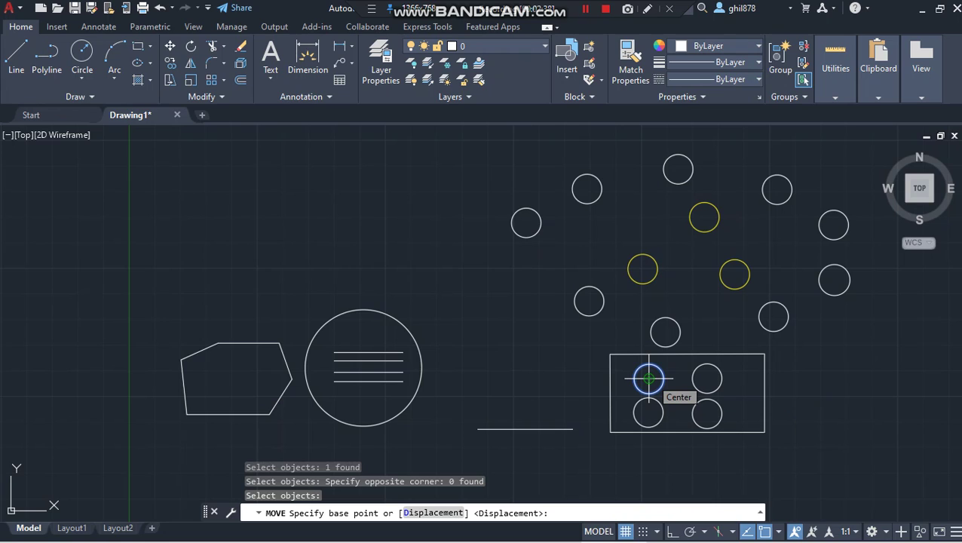
{"action": "left_click", "coordinate": [648, 378]}
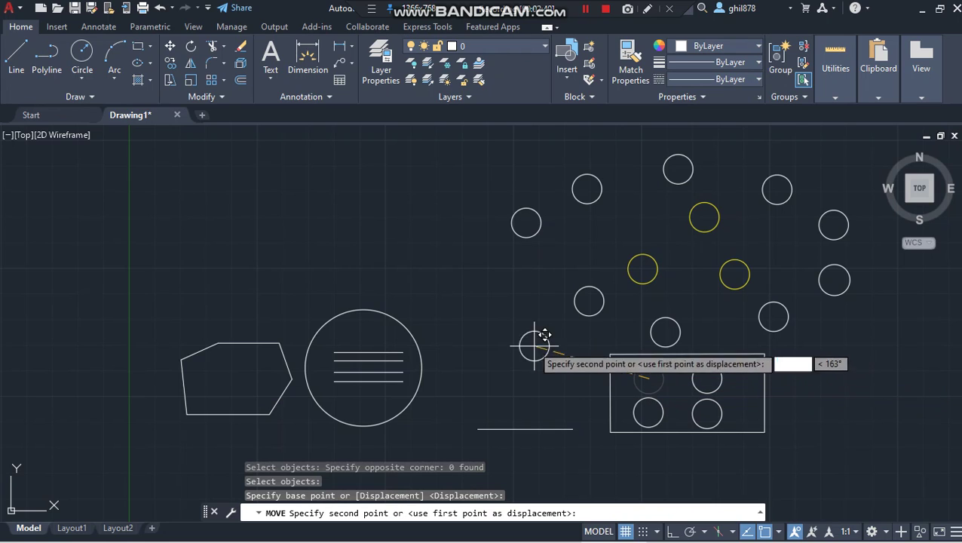
{"action": "left_click", "coordinate": [455, 303]}
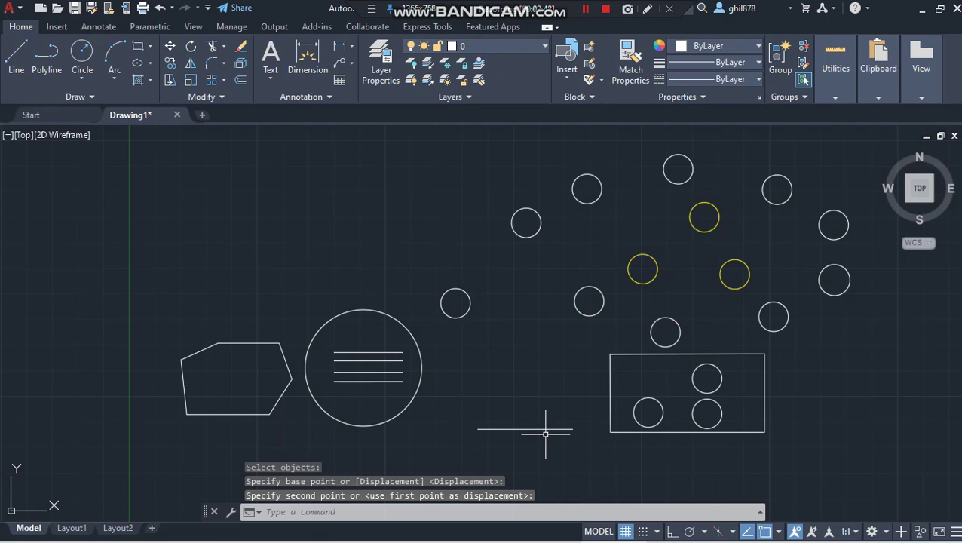
Move the displaced circle by its center back to the vacant upper-left spot inside the rectangle.
{"action": "type", "text": "M"}
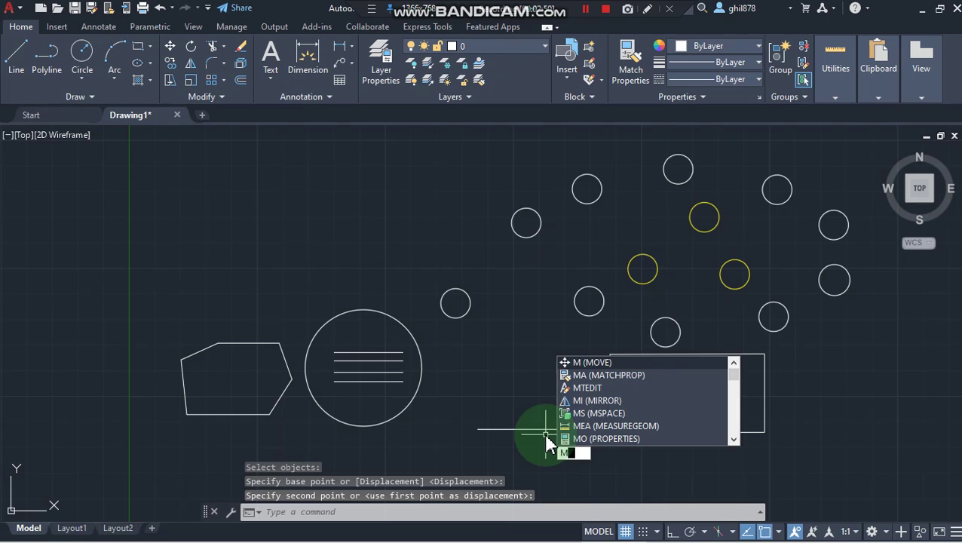
{"action": "key", "text": "Return"}
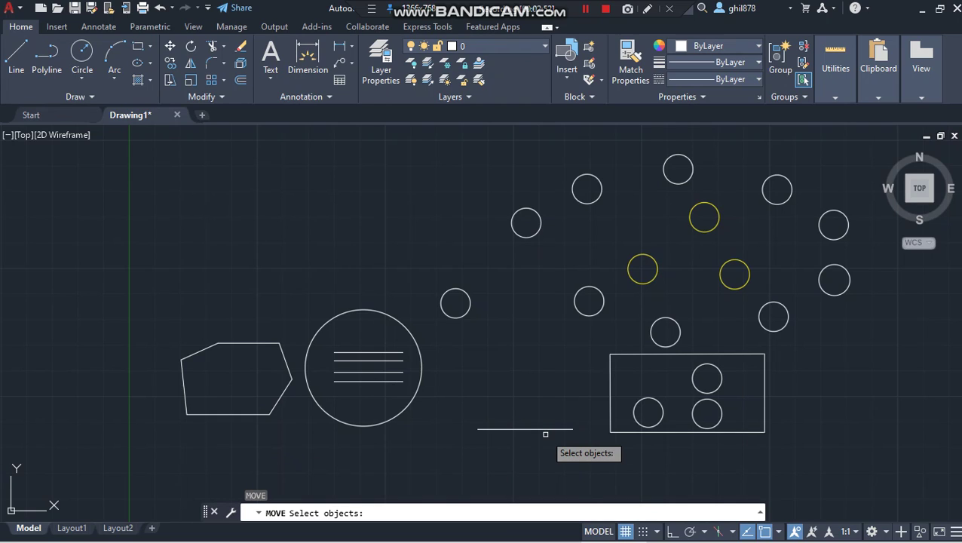
{"action": "left_click", "coordinate": [461, 291]}
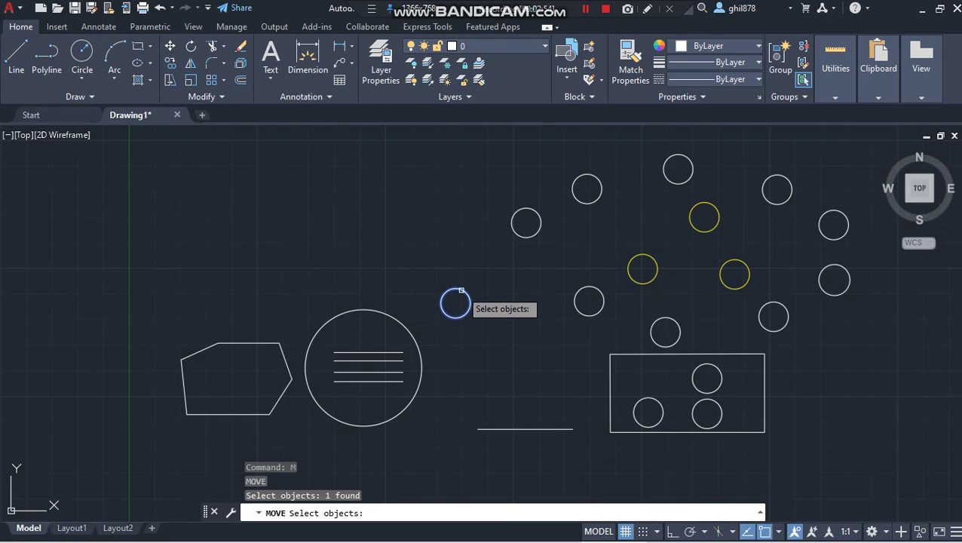
{"action": "key", "text": "Return"}
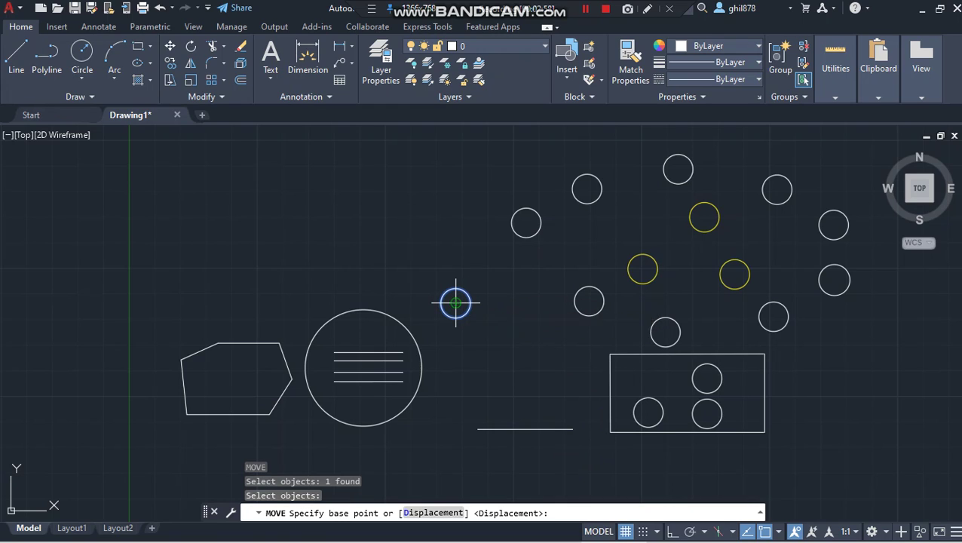
{"action": "left_click", "coordinate": [455, 303]}
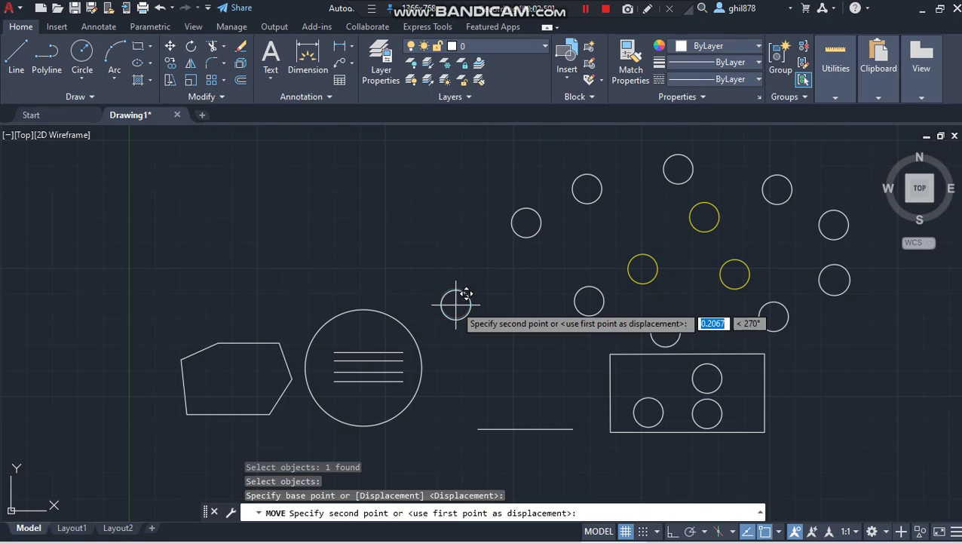
{"action": "left_click", "coordinate": [649, 377]}
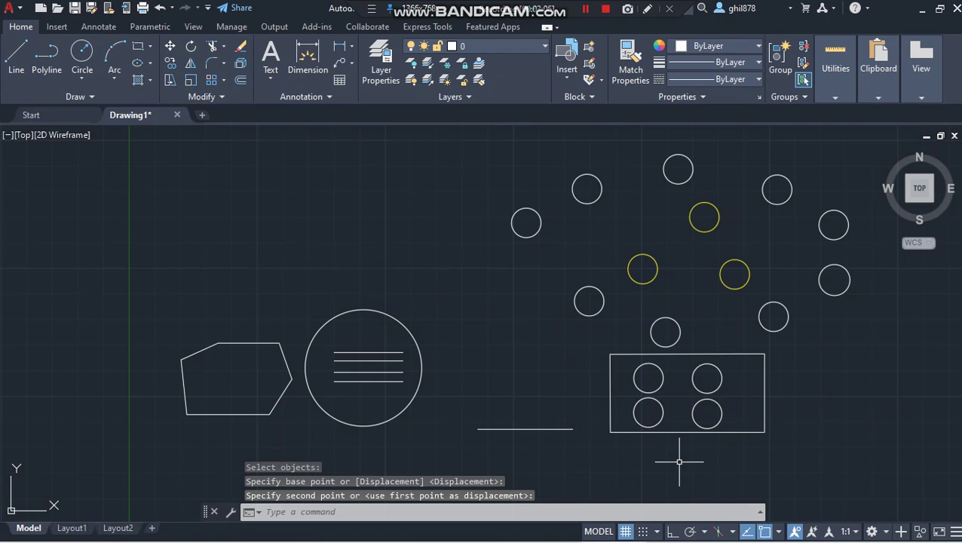
{"action": "left_click", "coordinate": [375, 509]}
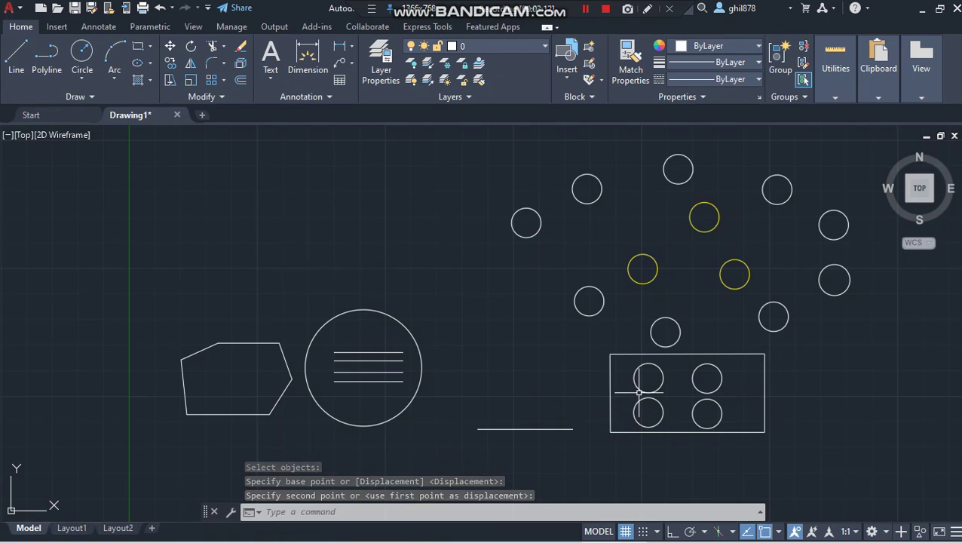
{"action": "left_click", "coordinate": [332, 512]}
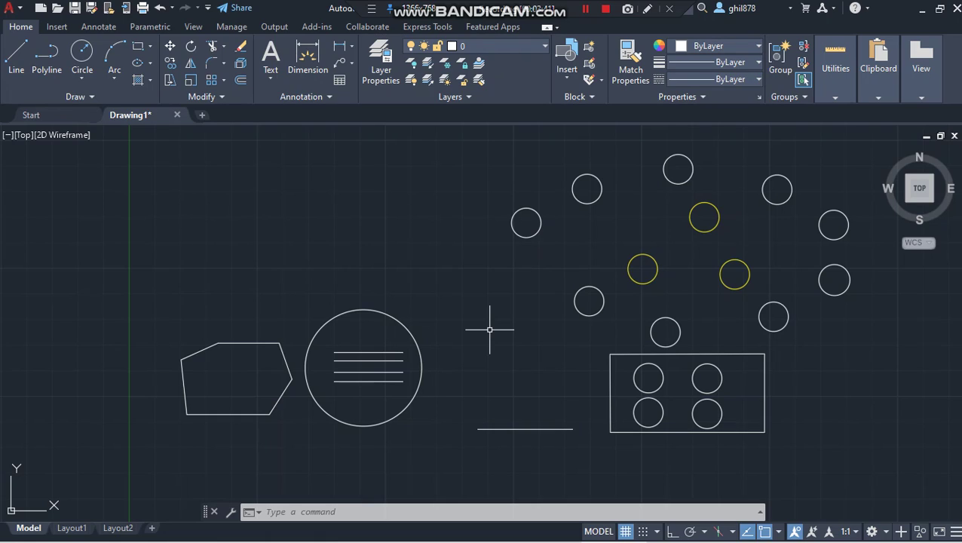
Erase every object in the drawing using the All selection option, and undo the erase.
{"action": "type", "text": "e"}
{"action": "key", "text": "Return"}
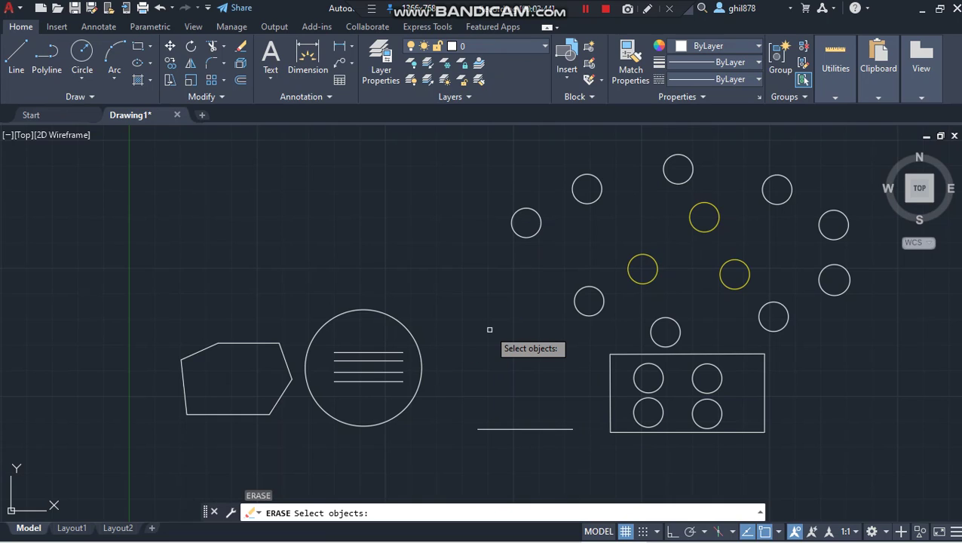
{"action": "type", "text": "all"}
{"action": "key", "text": "Return"}
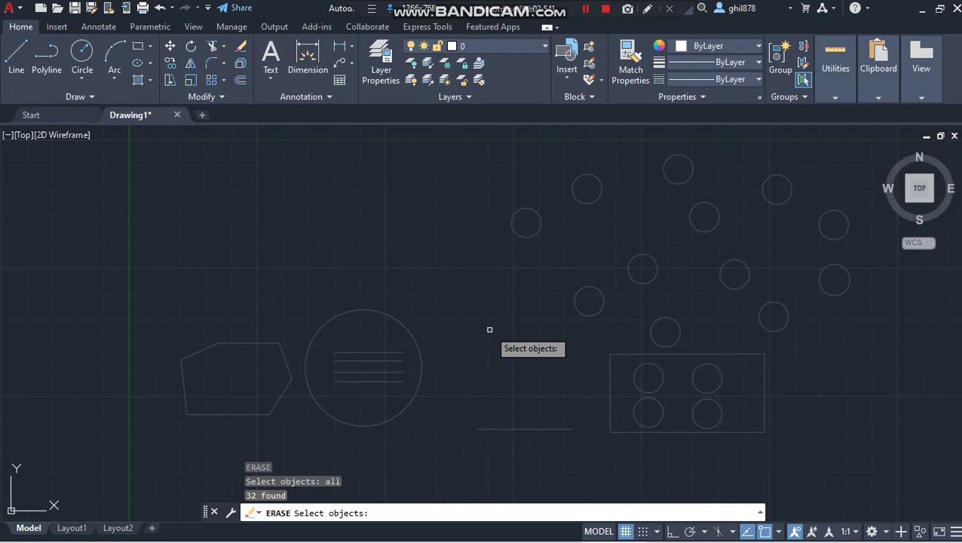
{"action": "key", "text": "Return"}
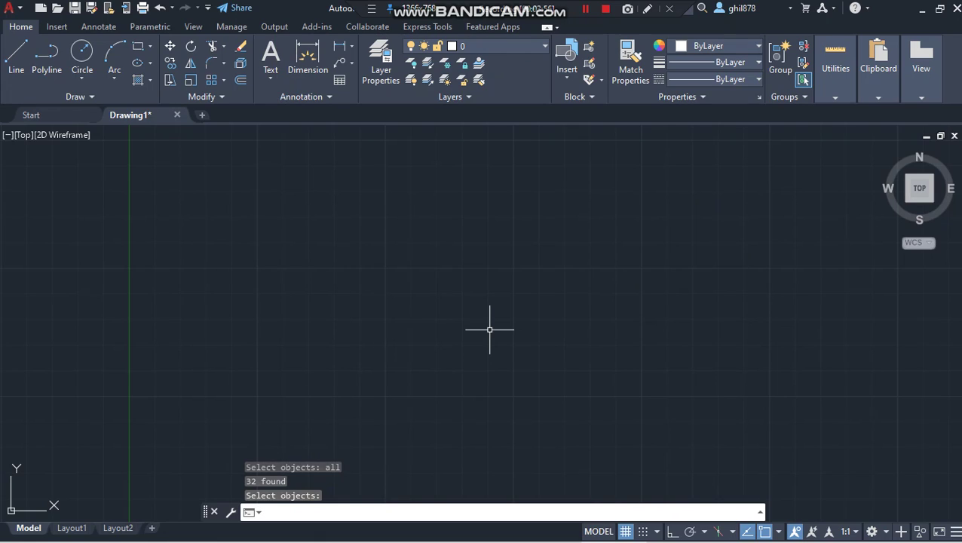
{"action": "type", "text": "u"}
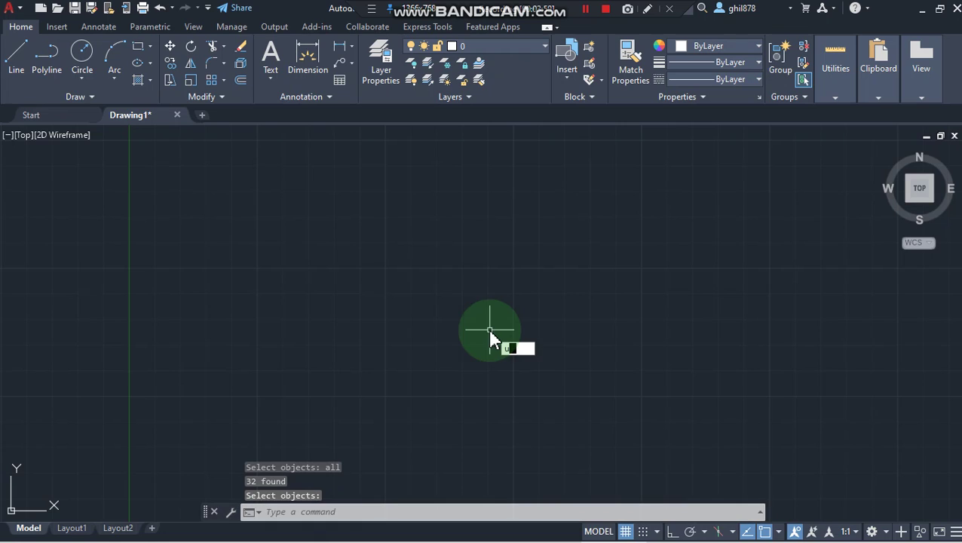
{"action": "key", "text": "Return"}
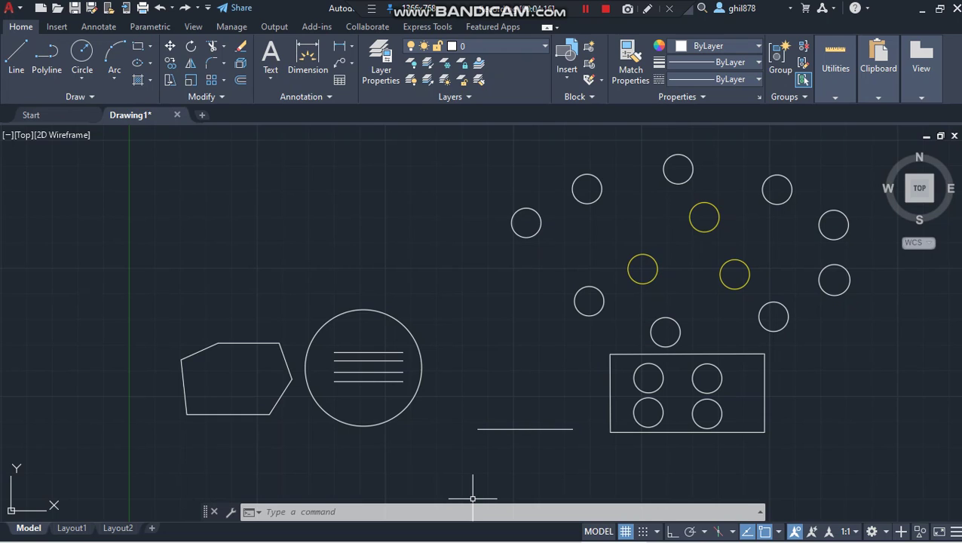
Erase the most recently created object using the Last selection option, and undo that erase.
{"action": "type", "text": "e"}
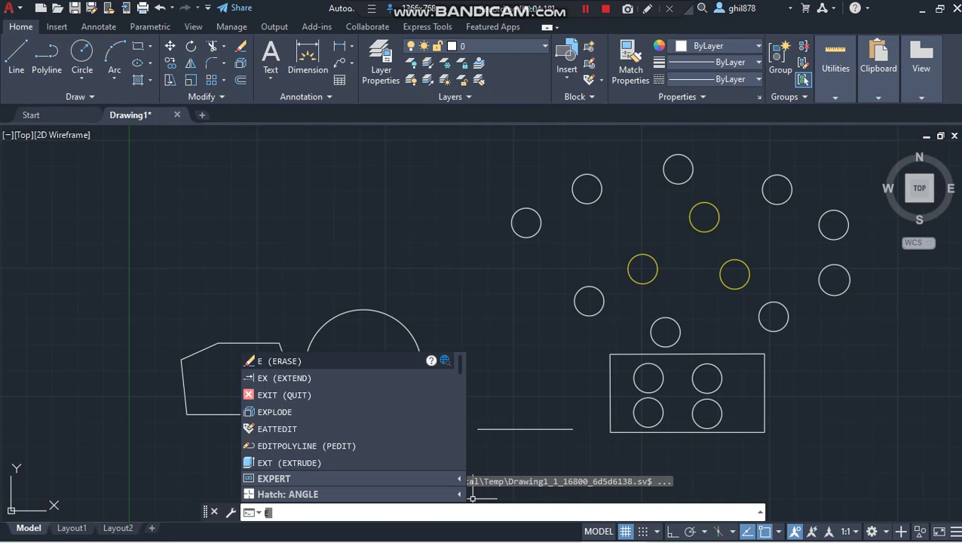
{"action": "key", "text": "Return"}
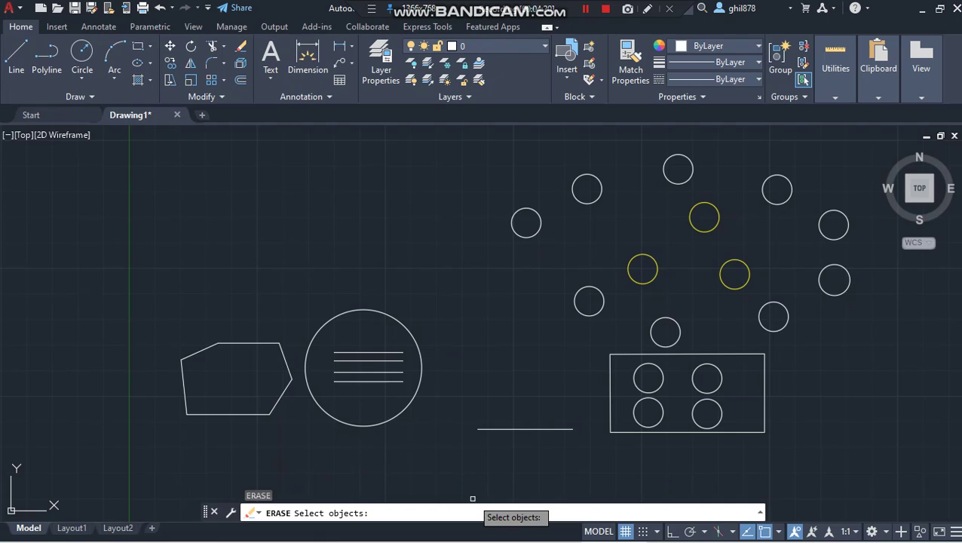
{"action": "left_click", "coordinate": [473, 499]}
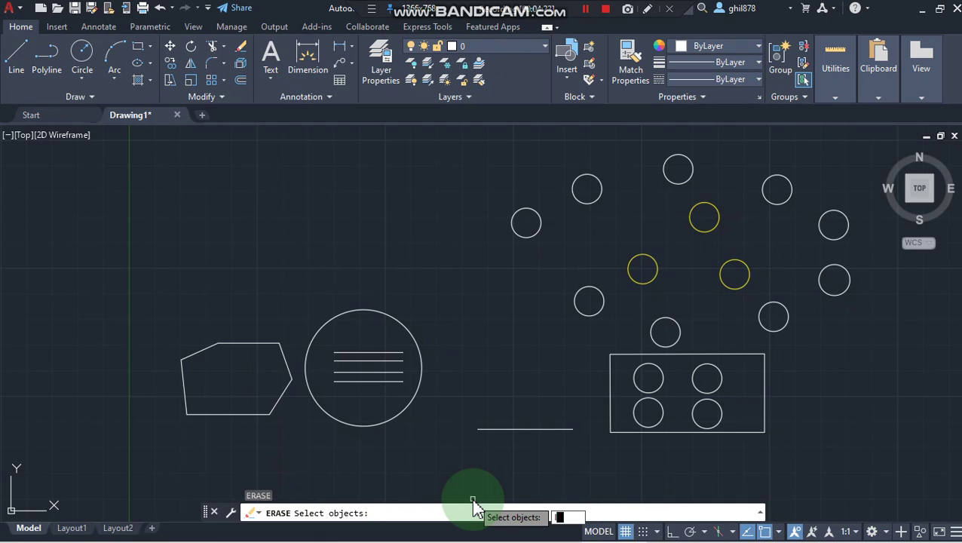
{"action": "type", "text": "last"}
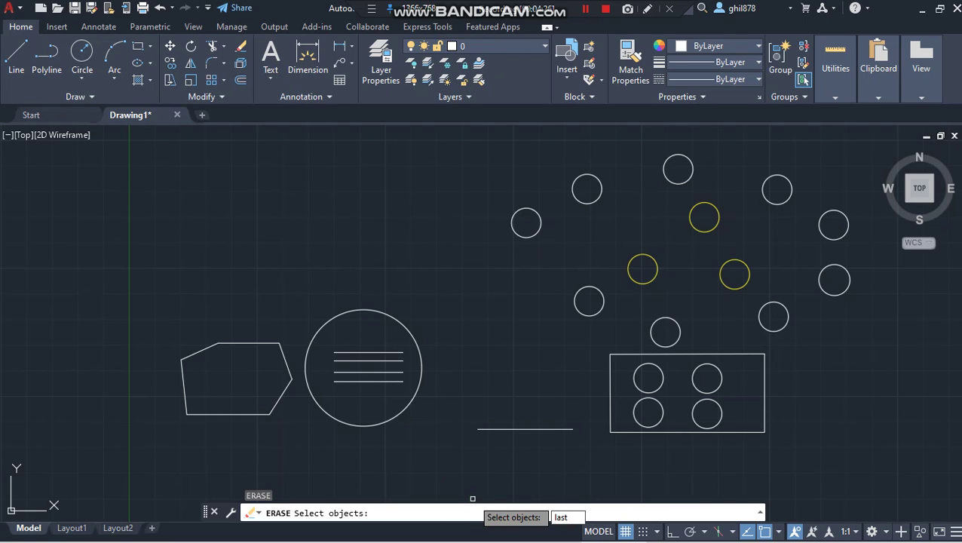
{"action": "key", "text": "Return"}
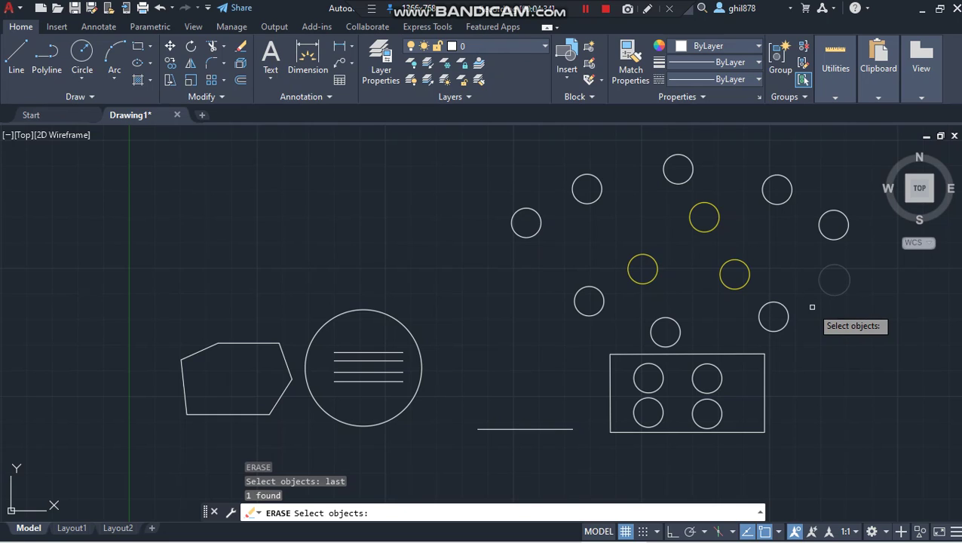
{"action": "key", "text": "Return"}
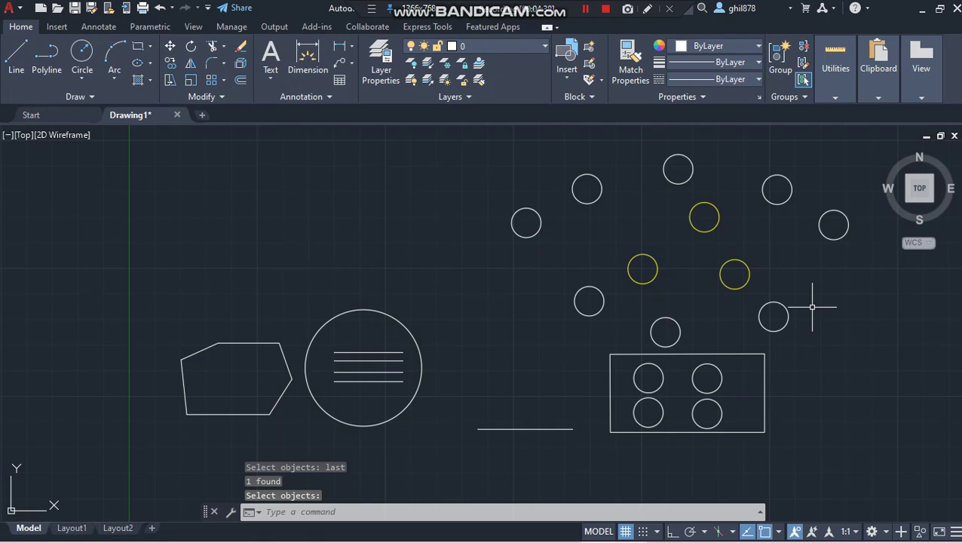
{"action": "type", "text": "u"}
{"action": "key", "text": "Return"}
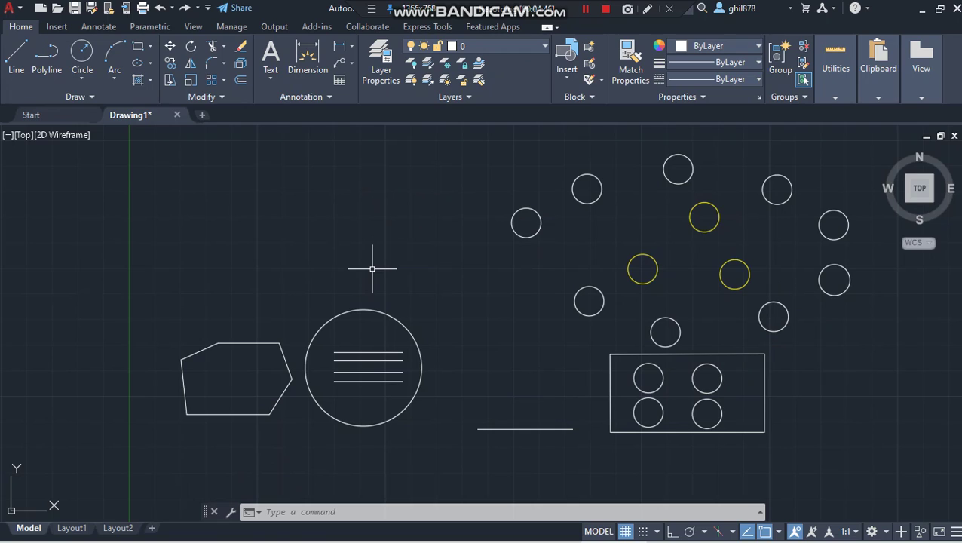
Draw a single, nearly horizontal line in the empty area above the polygon and the large circle.
{"action": "type", "text": "L"}
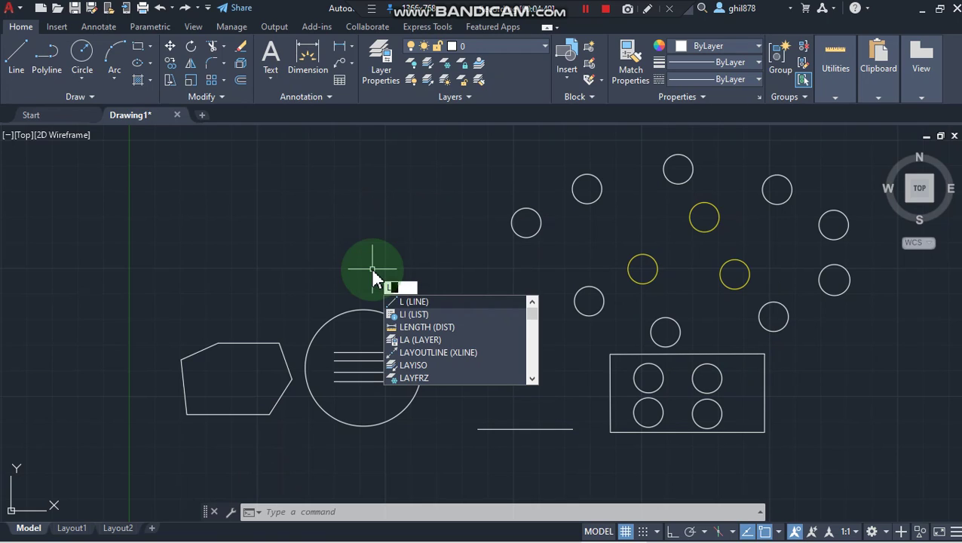
{"action": "key", "text": "Return"}
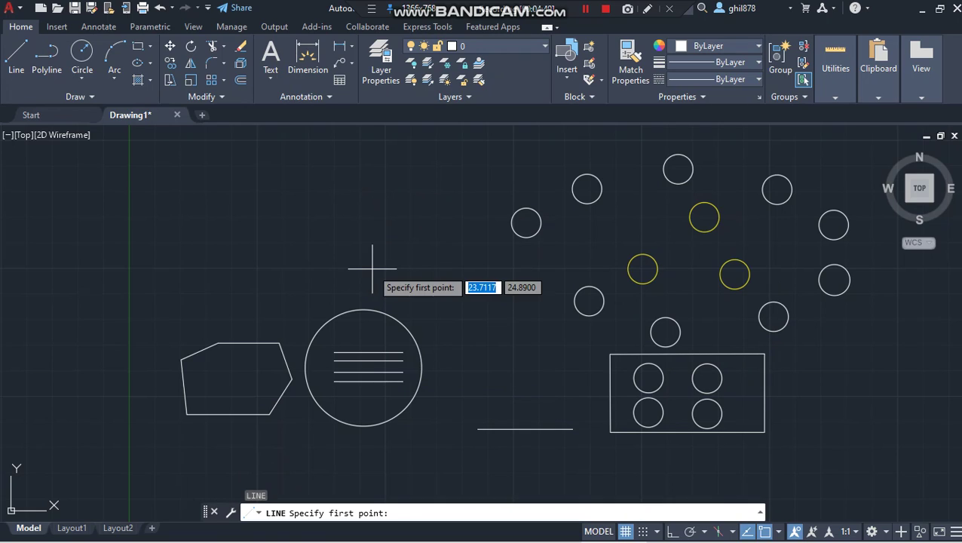
{"action": "left_click", "coordinate": [215, 192]}
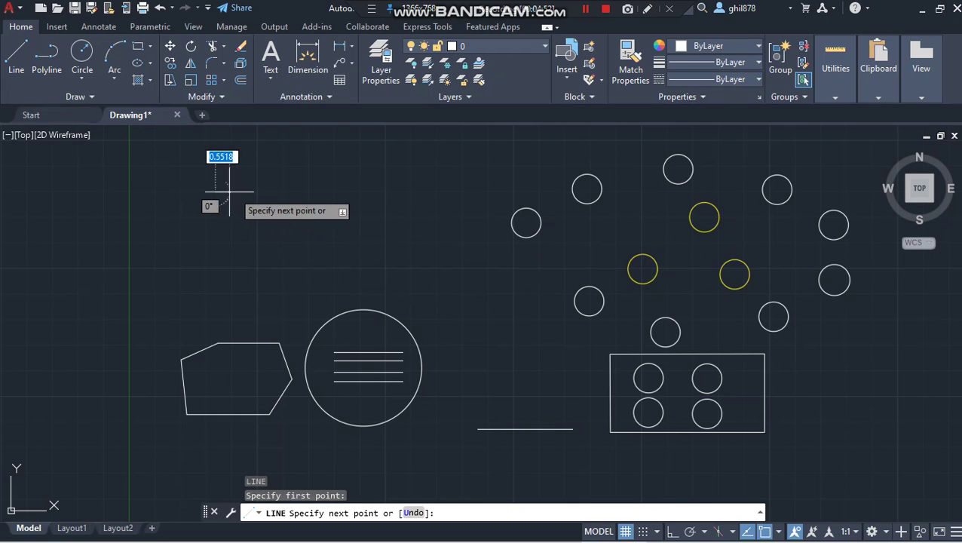
{"action": "left_click", "coordinate": [386, 192]}
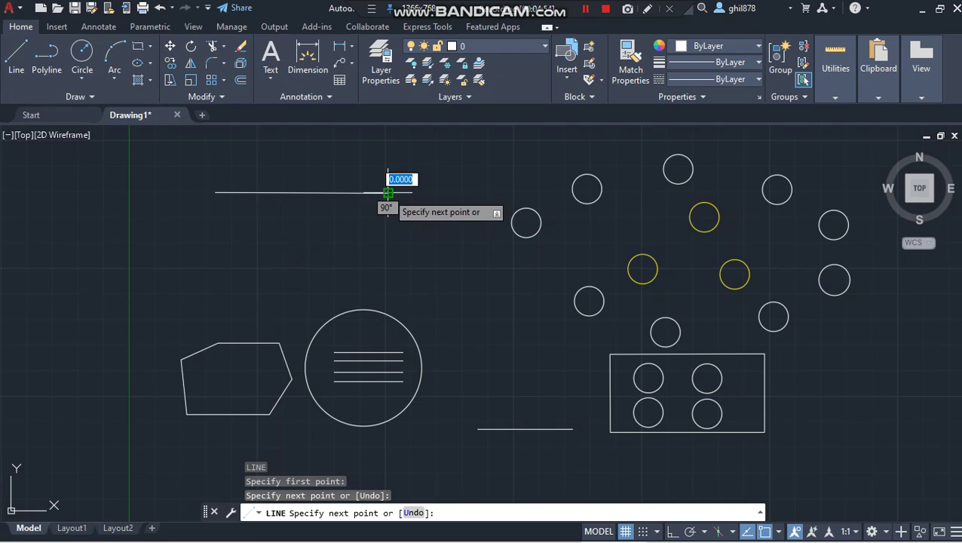
{"action": "key", "text": "Return"}
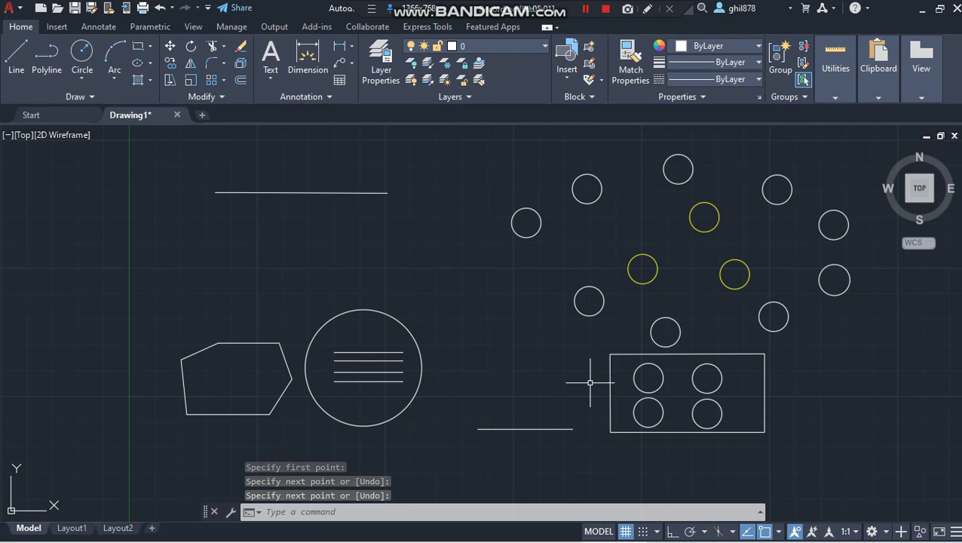
{"action": "left_click", "coordinate": [303, 299]}
{"action": "mouse_move", "coordinate": [304, 364]}
{"action": "left_mouse_down"}
{"action": "mouse_move", "coordinate": [382, 451]}
{"action": "mouse_move", "coordinate": [446, 361]}
{"action": "mouse_move", "coordinate": [334, 273]}
{"action": "mouse_move", "coordinate": [309, 296]}
{"action": "left_mouse_up"}
{"action": "key", "text": "Escape"}
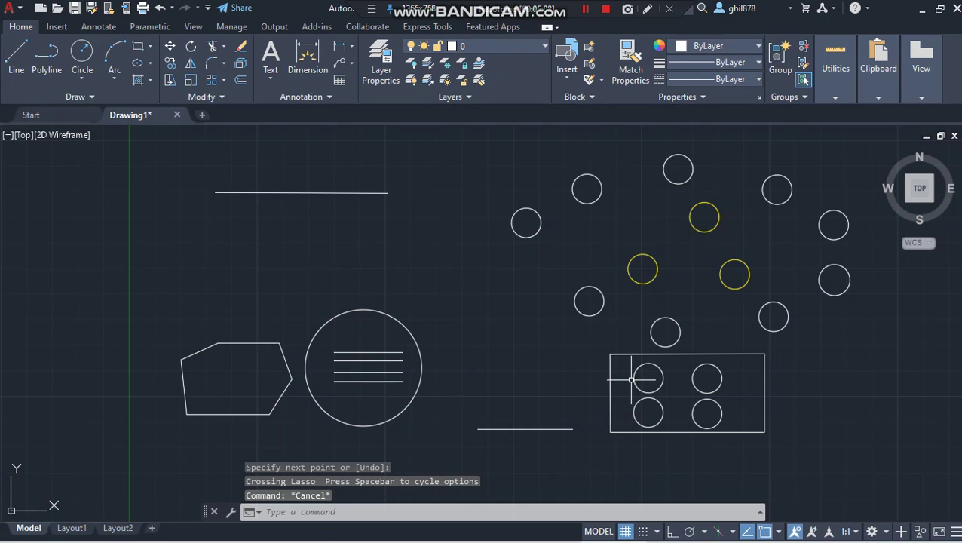
{"action": "left_click", "coordinate": [653, 282]}
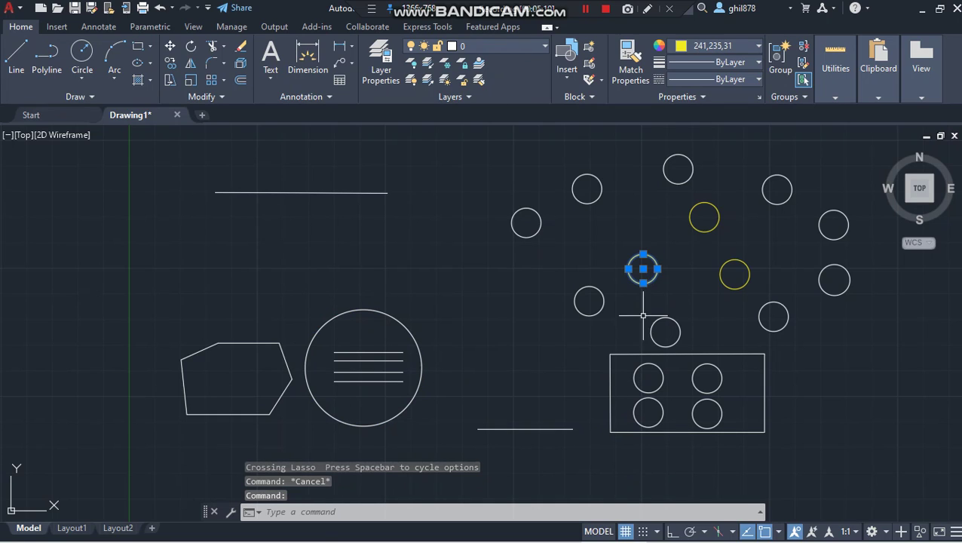
{"action": "left_click", "coordinate": [610, 354]}
{"action": "left_click", "coordinate": [630, 335]}
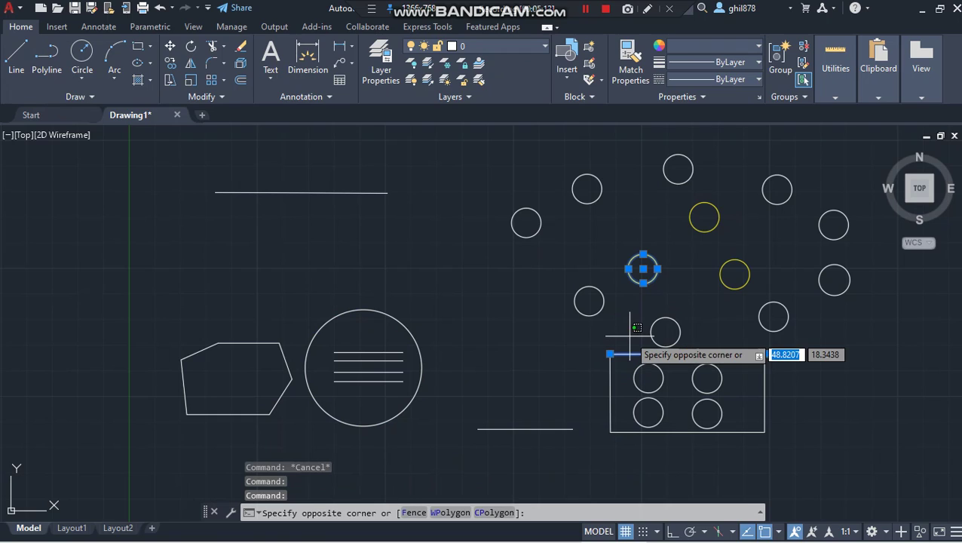
{"action": "key", "text": "Escape"}
{"action": "key", "text": "Escape"}
{"action": "key", "text": "Escape"}
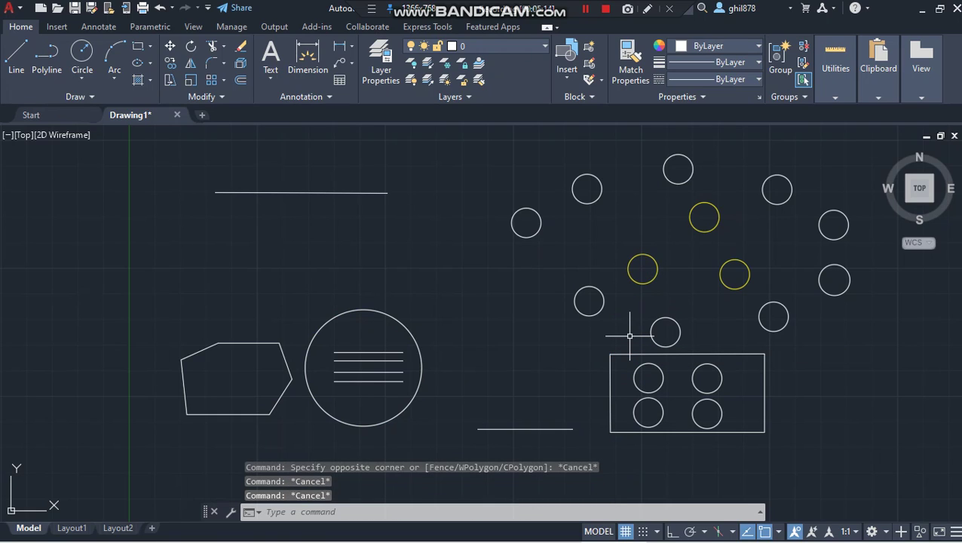
{"action": "type", "text": "M"}
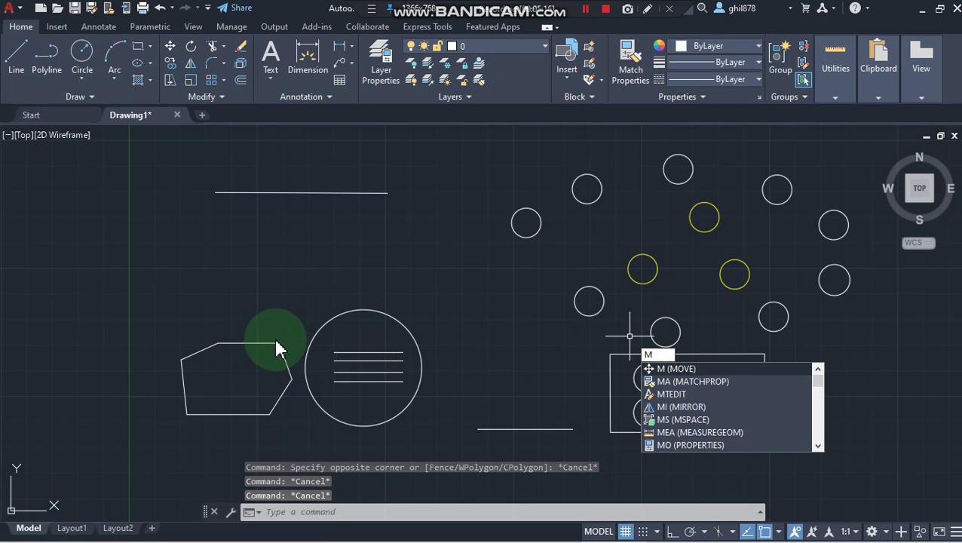
{"action": "left_click", "coordinate": [254, 343]}
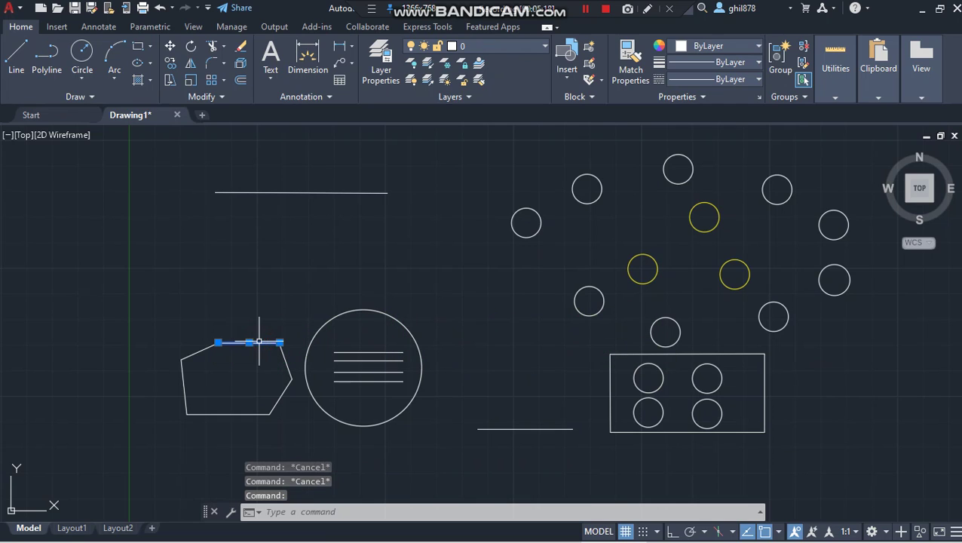
{"action": "left_click", "coordinate": [285, 359]}
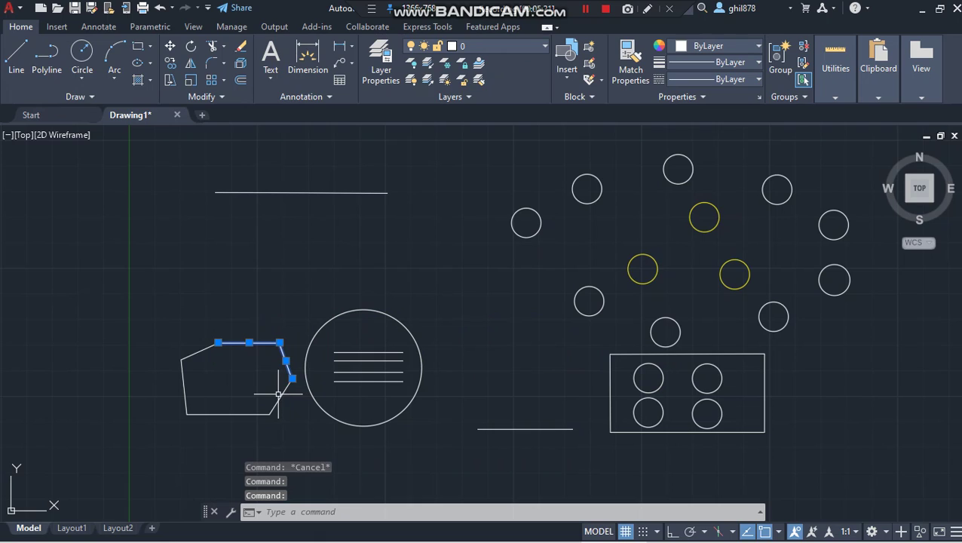
{"action": "key", "text": "Escape"}
{"action": "key", "text": "Escape"}
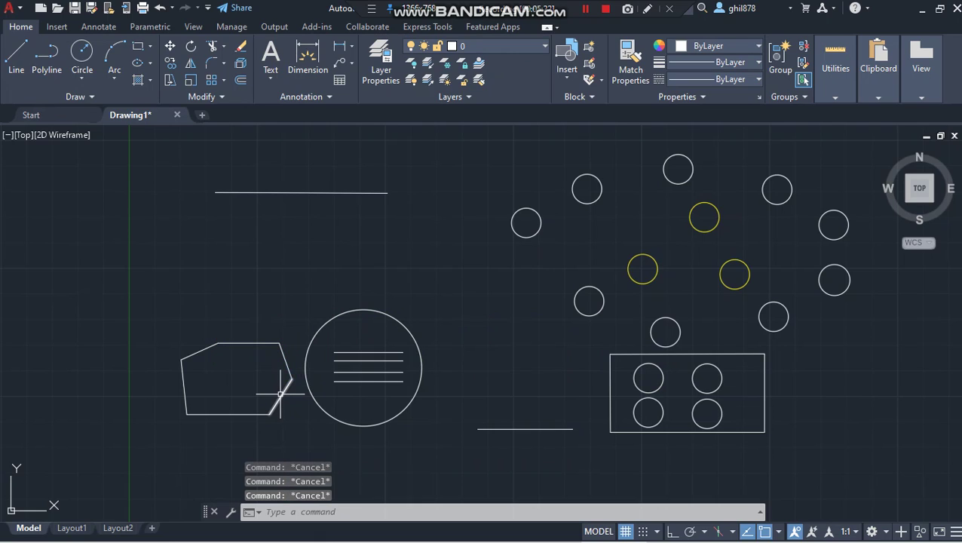
Move the polygon by picking its six edges individually, placing it between the large circle and the rectangle.
{"action": "type", "text": "m"}
{"action": "key", "text": "Return"}
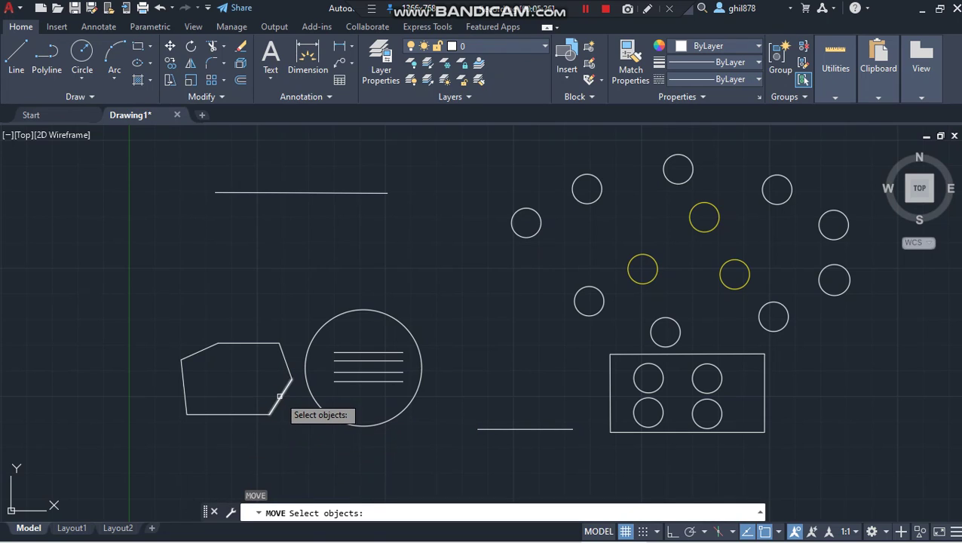
{"action": "left_click", "coordinate": [279, 395]}
{"action": "left_click", "coordinate": [285, 362]}
{"action": "left_click", "coordinate": [259, 343]}
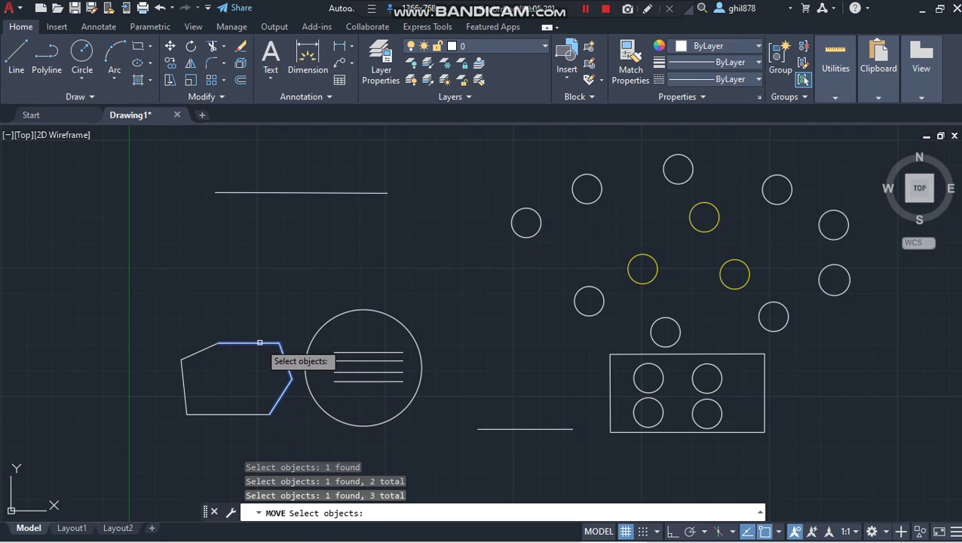
{"action": "left_click", "coordinate": [201, 349]}
{"action": "left_click", "coordinate": [181, 377]}
{"action": "left_click", "coordinate": [214, 414]}
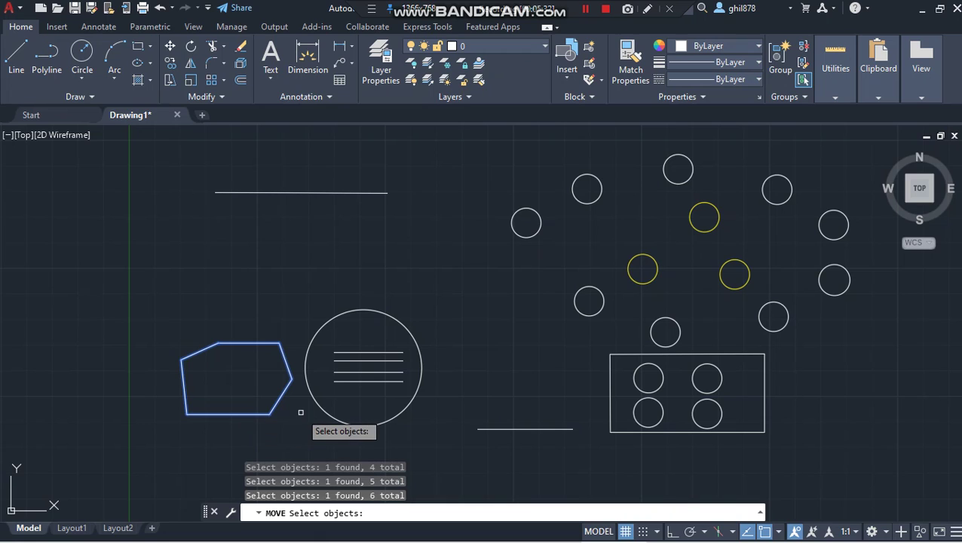
{"action": "key", "text": "Return"}
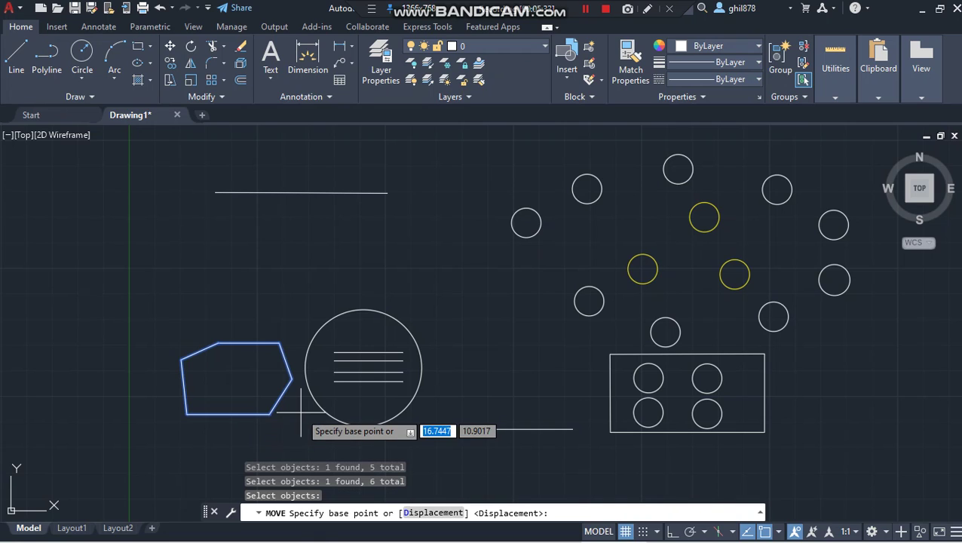
{"action": "left_click", "coordinate": [236, 379]}
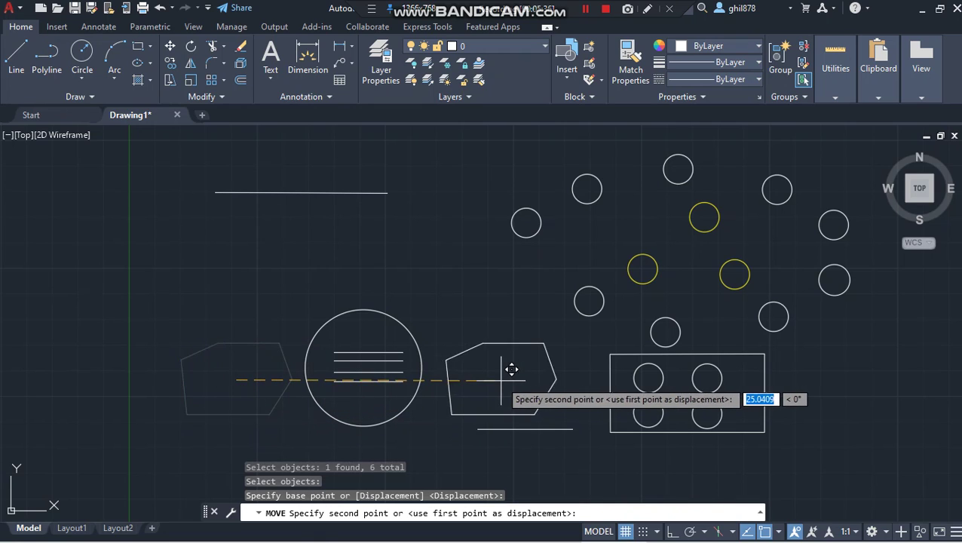
{"action": "left_click", "coordinate": [528, 373]}
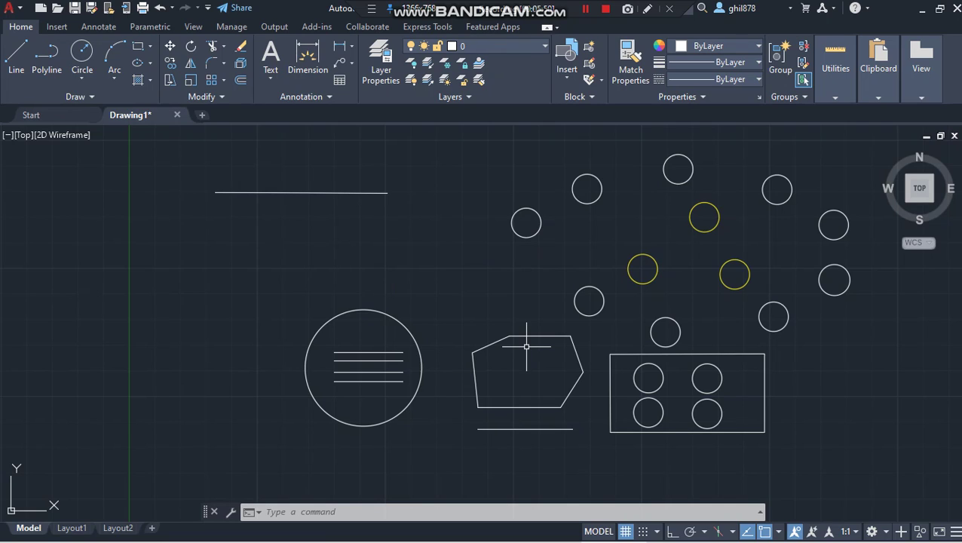
Move the most recently drawn line by its right endpoint to just below the large circle, using the Last selection option.
{"action": "type", "text": "m"}
{"action": "key", "text": "Return"}
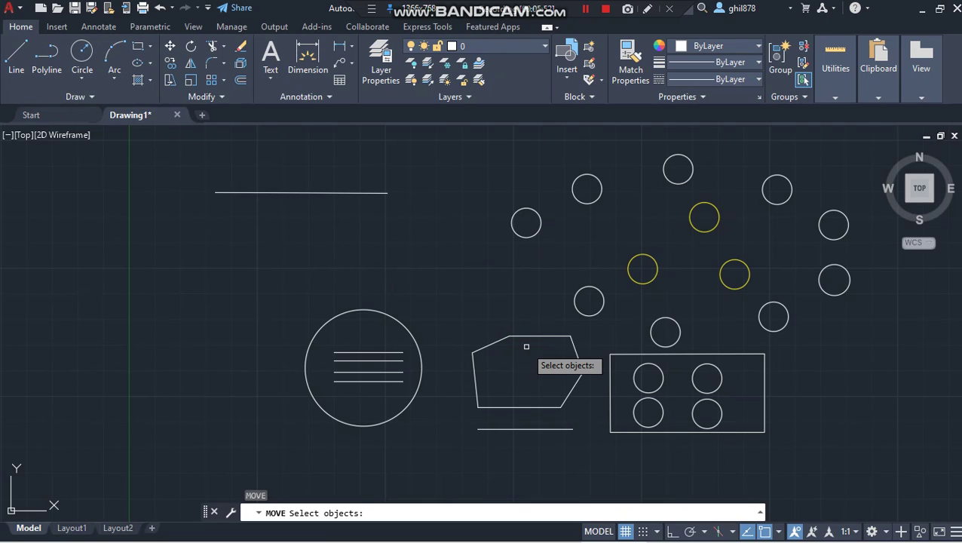
{"action": "type", "text": "l"}
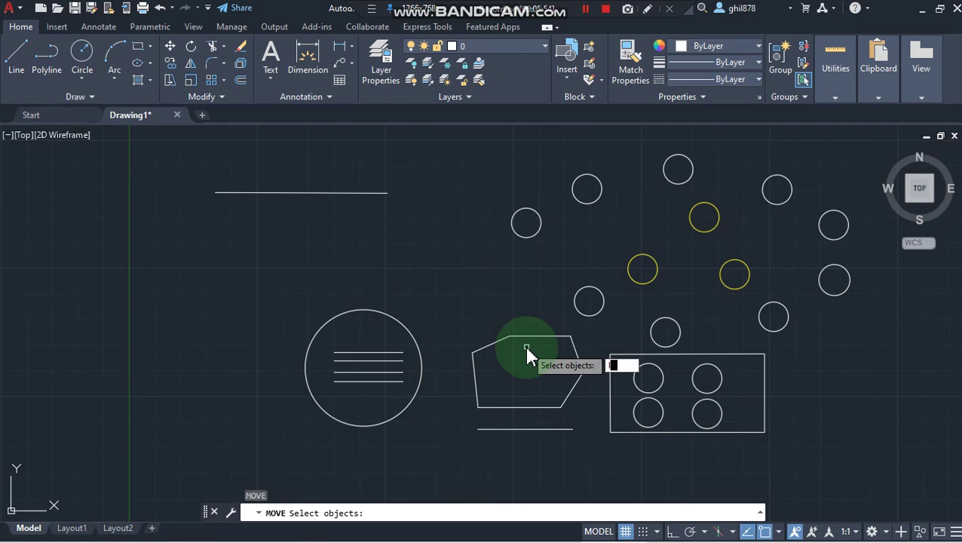
{"action": "key", "text": "Return"}
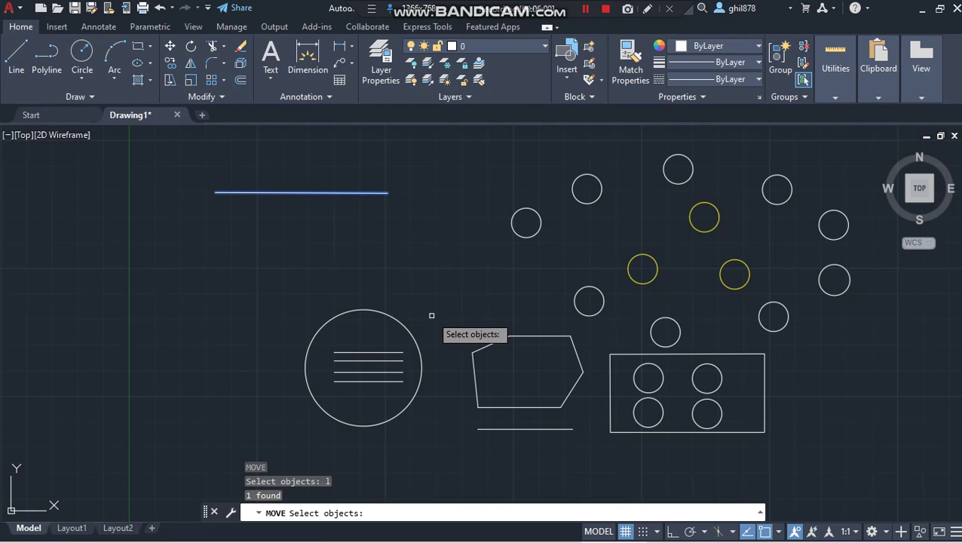
{"action": "key", "text": "Return"}
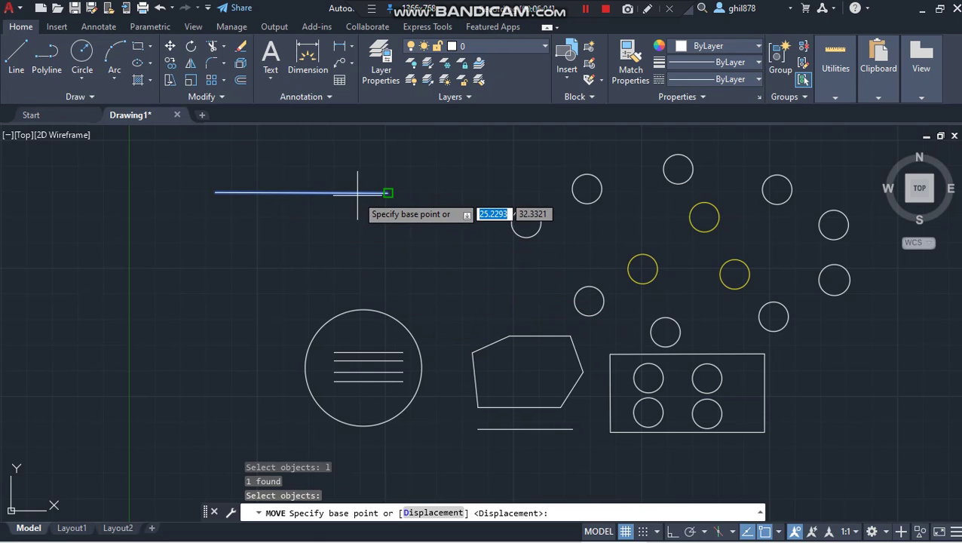
{"action": "left_click", "coordinate": [386, 192]}
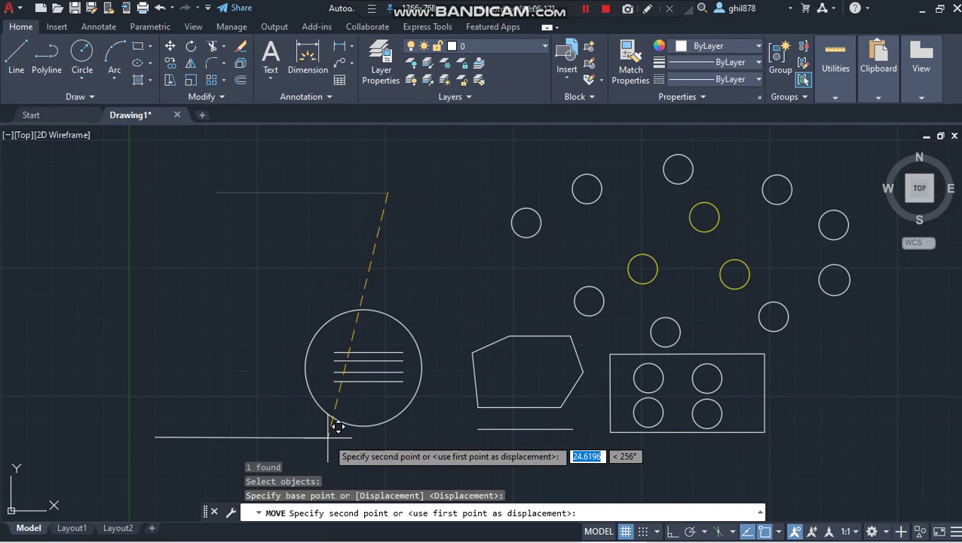
{"action": "left_click", "coordinate": [395, 426]}
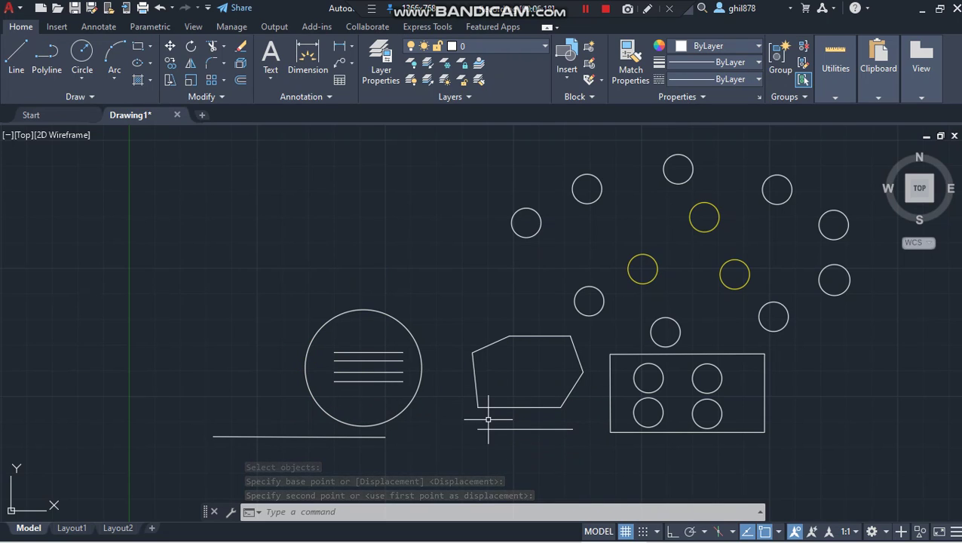
Erase the four circles inside the rectangle by picking each one individually, and undo the erase.
{"action": "left_click", "coordinate": [639, 388]}
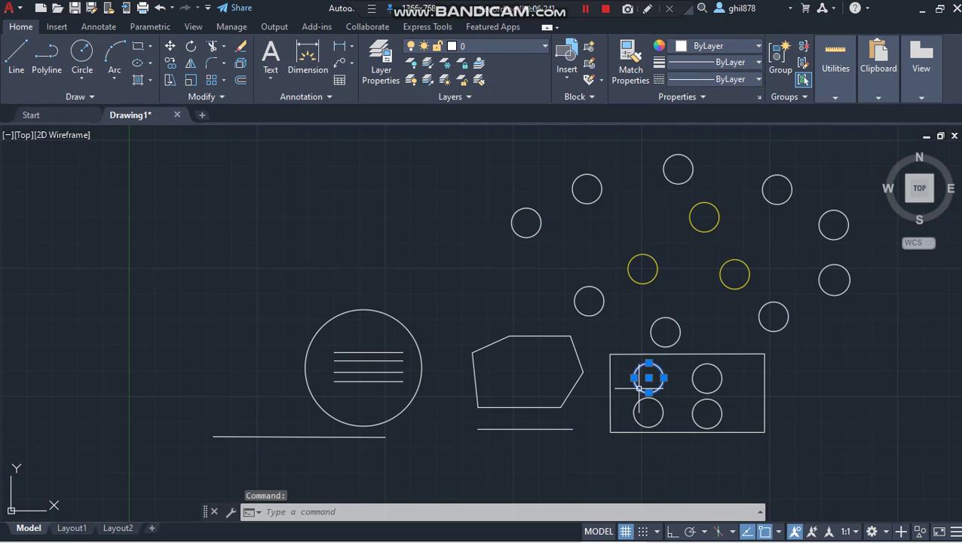
{"action": "key", "text": "Escape"}
{"action": "type", "text": "e"}
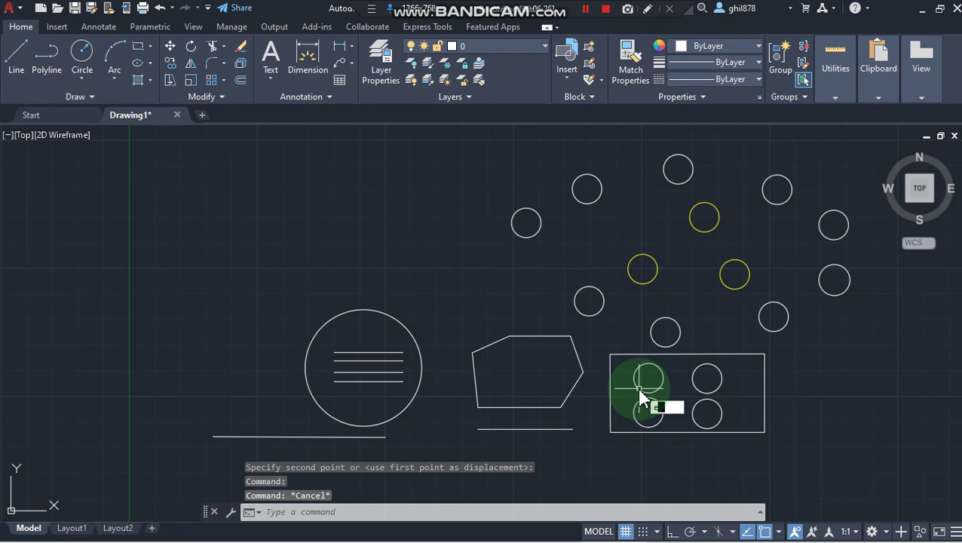
{"action": "key", "text": "Return"}
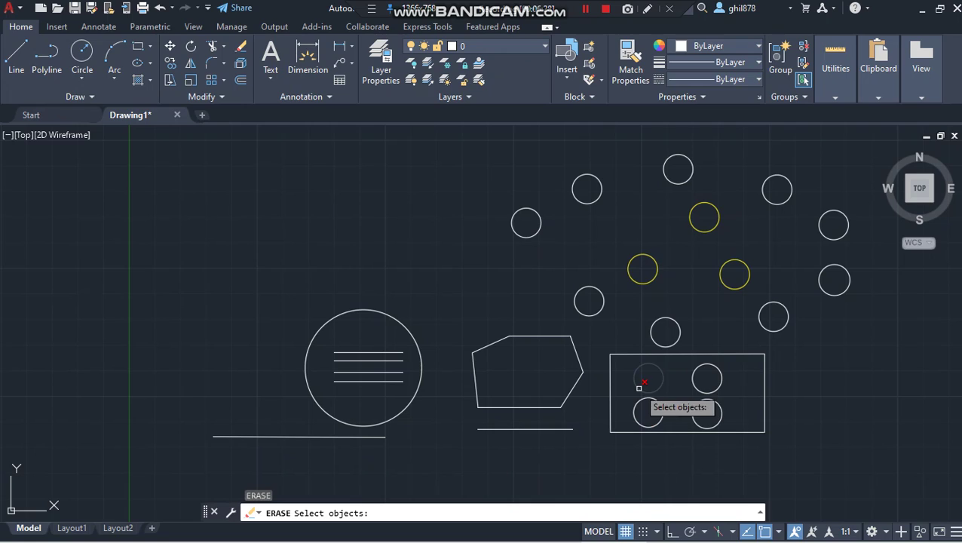
{"action": "left_click", "coordinate": [639, 388]}
{"action": "left_click", "coordinate": [659, 410]}
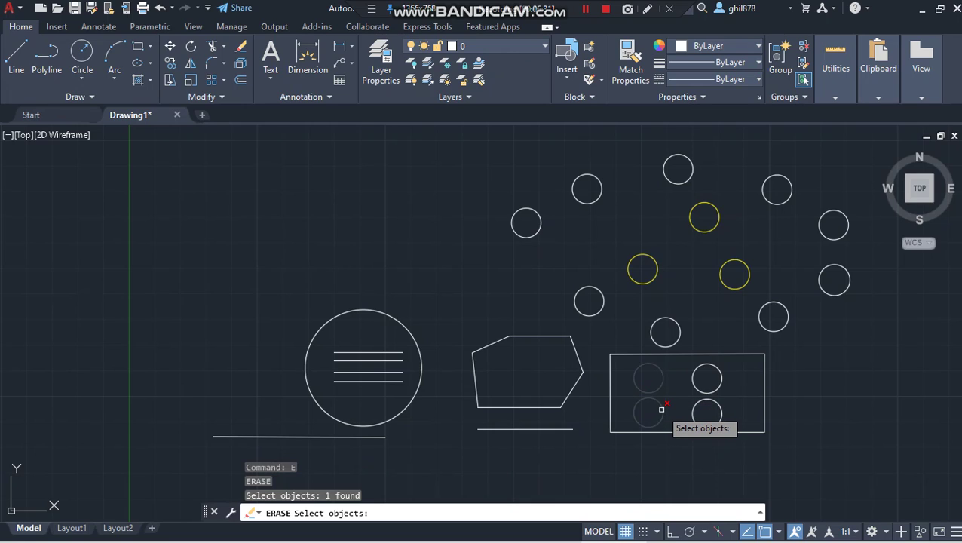
{"action": "left_click", "coordinate": [701, 392]}
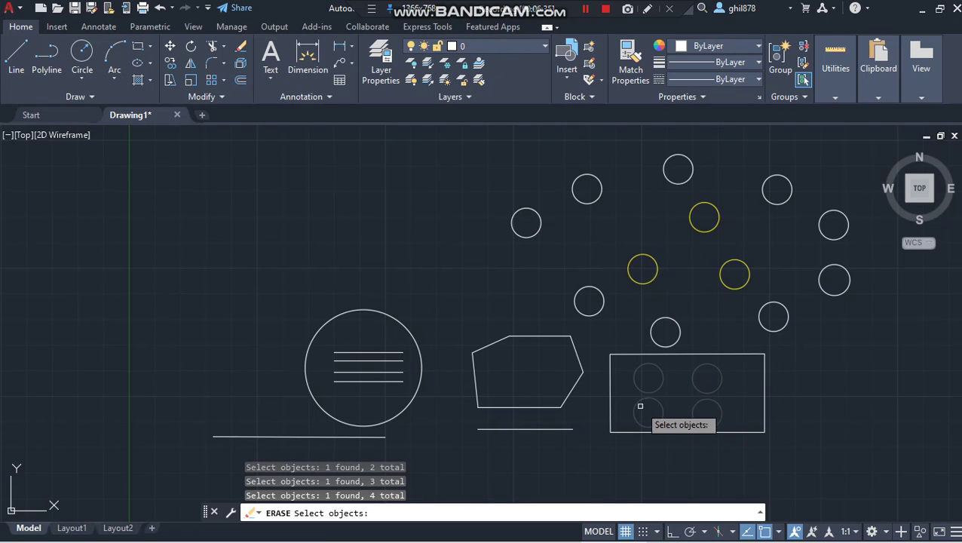
{"action": "key", "text": "Return"}
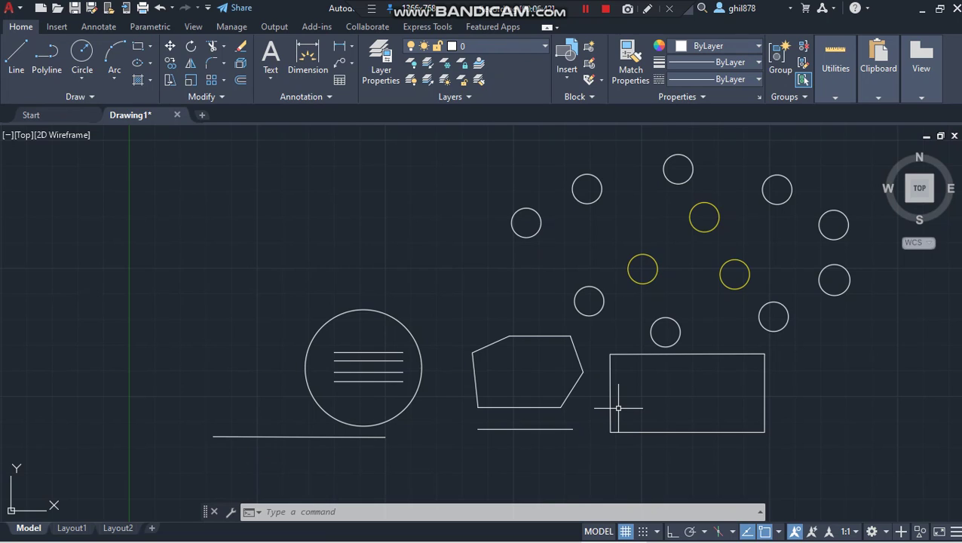
{"action": "type", "text": "u"}
{"action": "key", "text": "Return"}
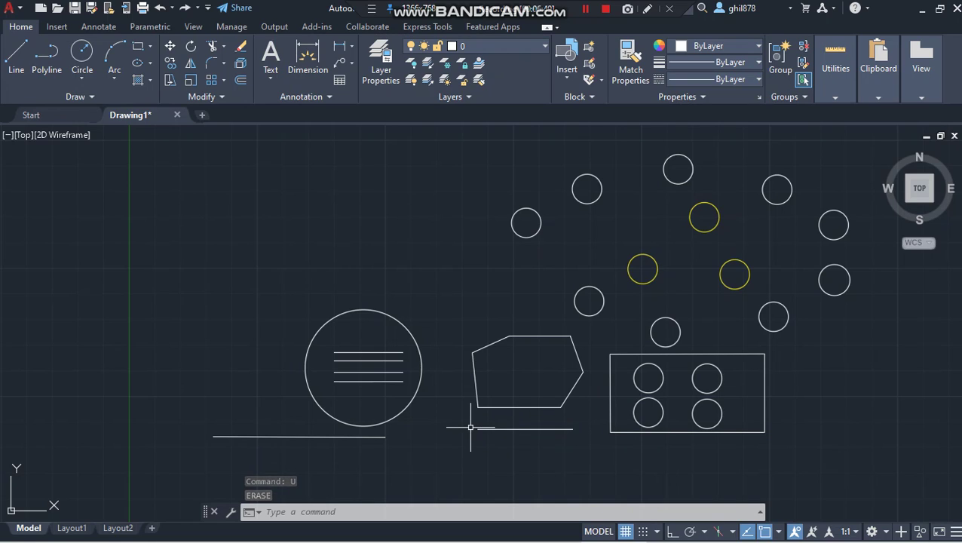
Try to reselect the four circles inside the rectangle for a move using the Previous selection option.
{"action": "type", "text": "m"}
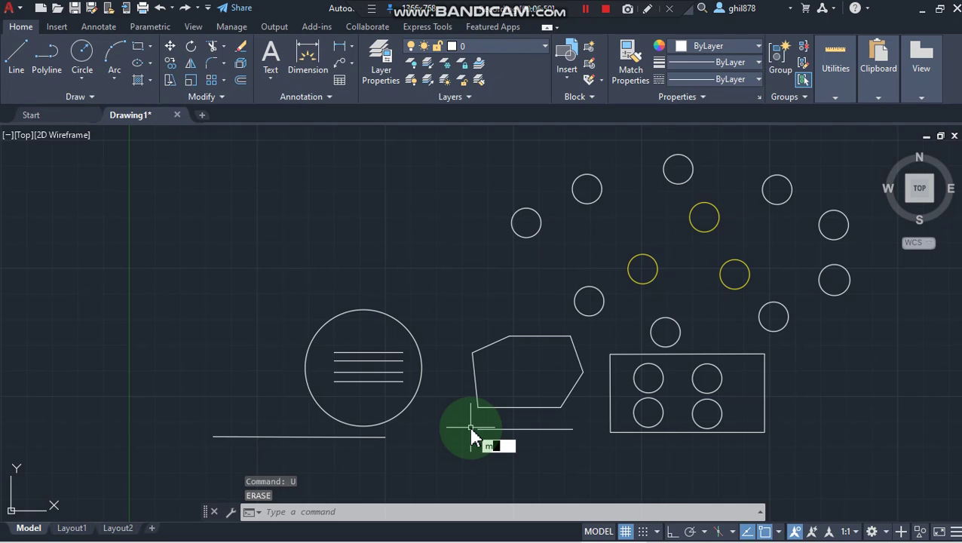
{"action": "key", "text": "Return"}
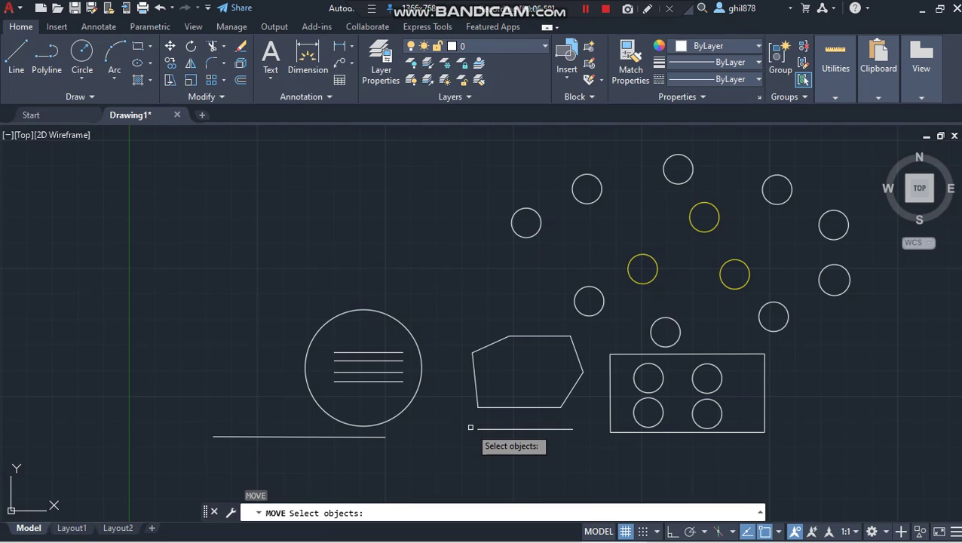
{"action": "type", "text": "p"}
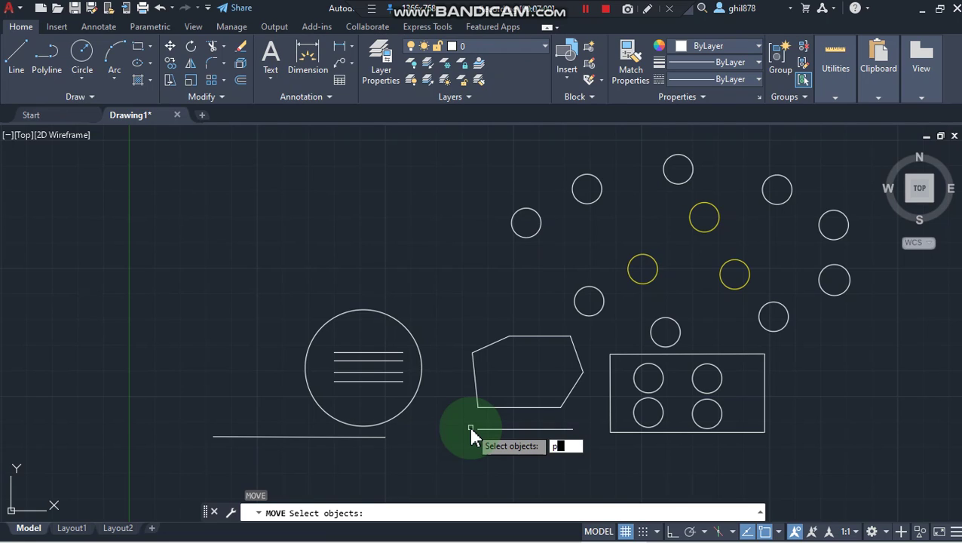
{"action": "key", "text": "Return"}
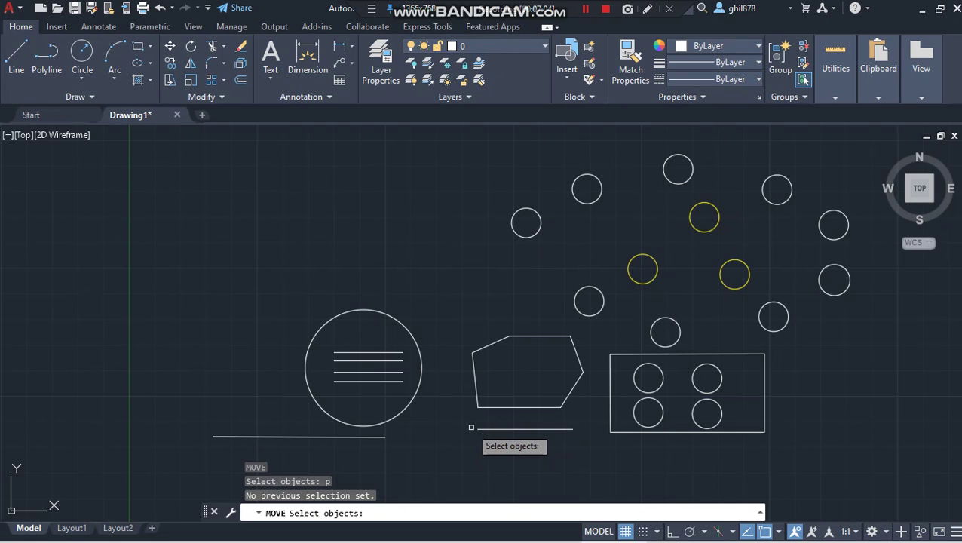
{"action": "left_click", "coordinate": [437, 512]}
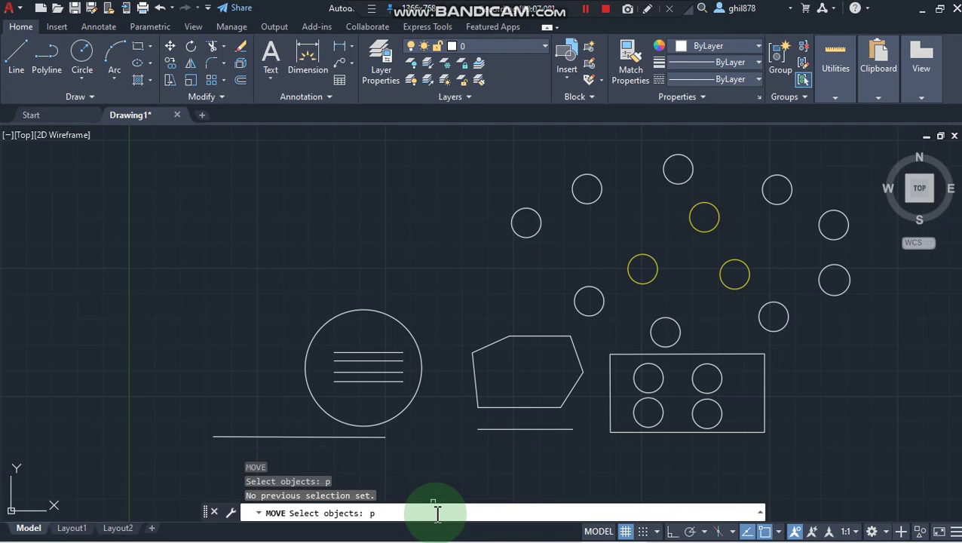
{"action": "key", "text": "Return"}
{"action": "left_click", "coordinate": [653, 466]}
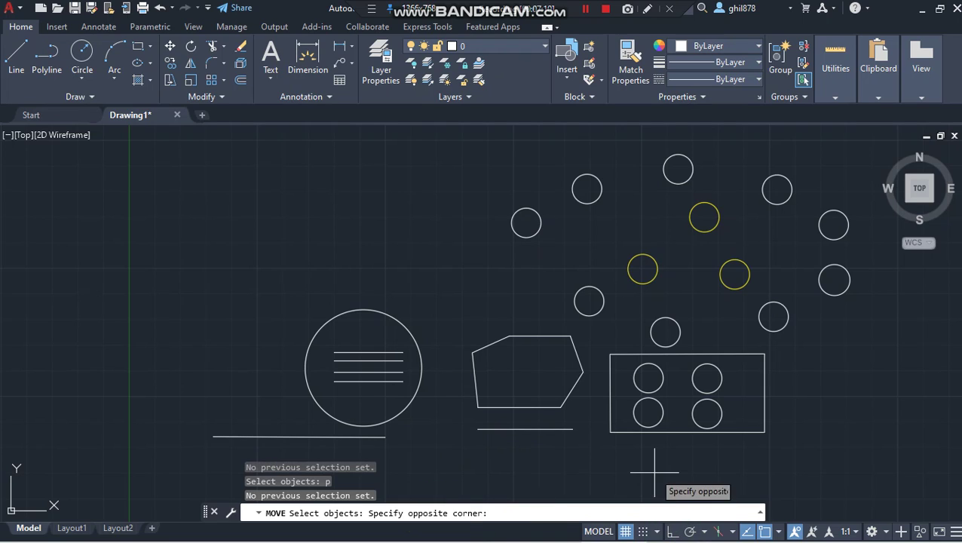
{"action": "key", "text": "Escape"}
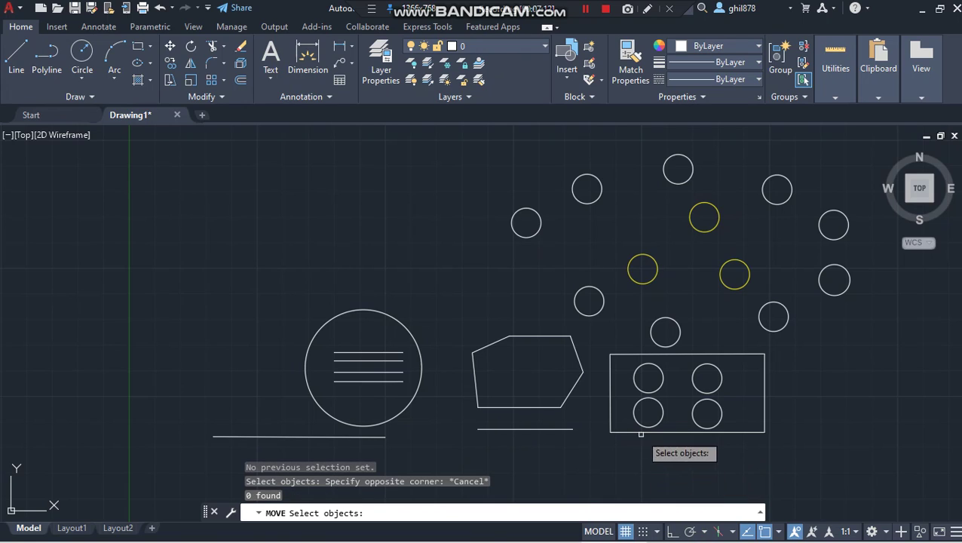
{"action": "left_click", "coordinate": [623, 364]}
{"action": "type", "text": "`"}
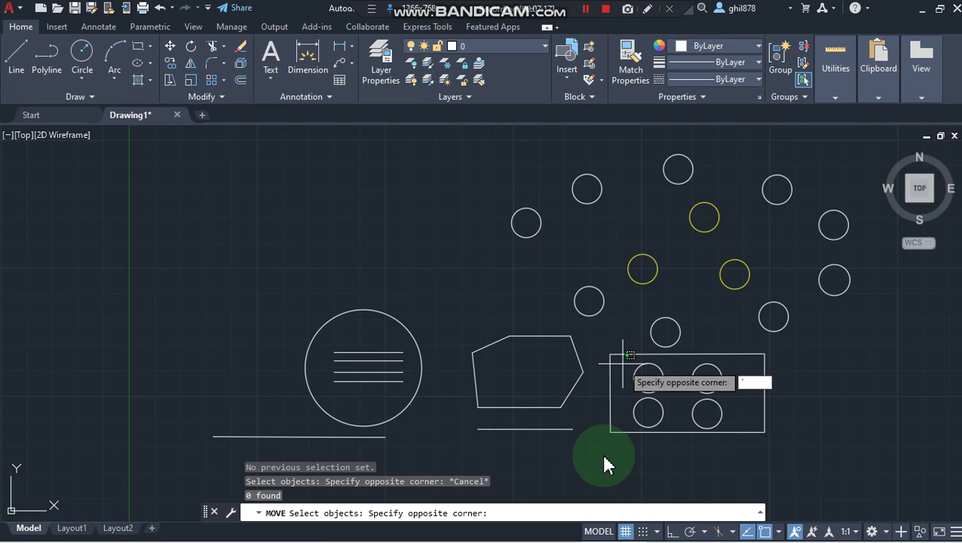
{"action": "type", "text": "m"}
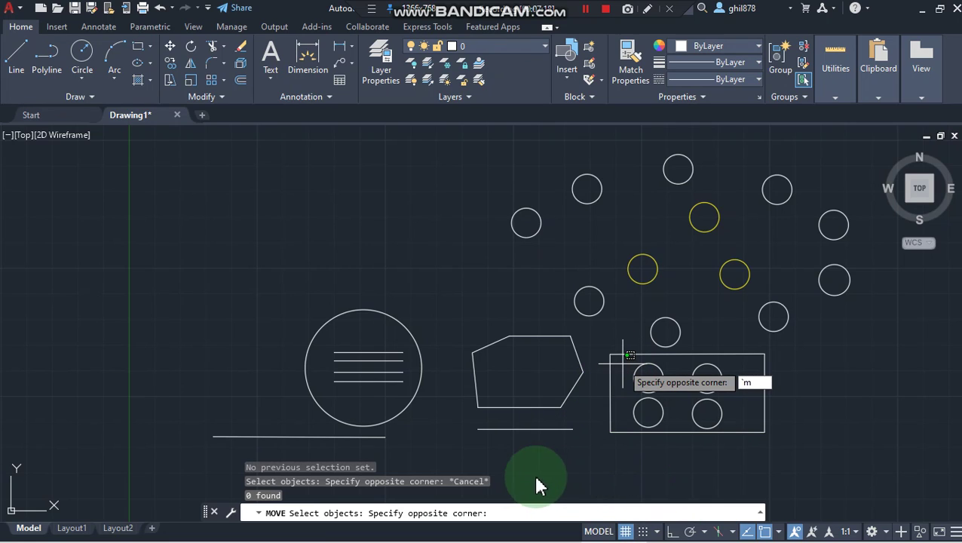
{"action": "key", "text": "Escape"}
Start the Erase command and try to select the objects using the Previous selection option.
{"action": "type", "text": "E"}
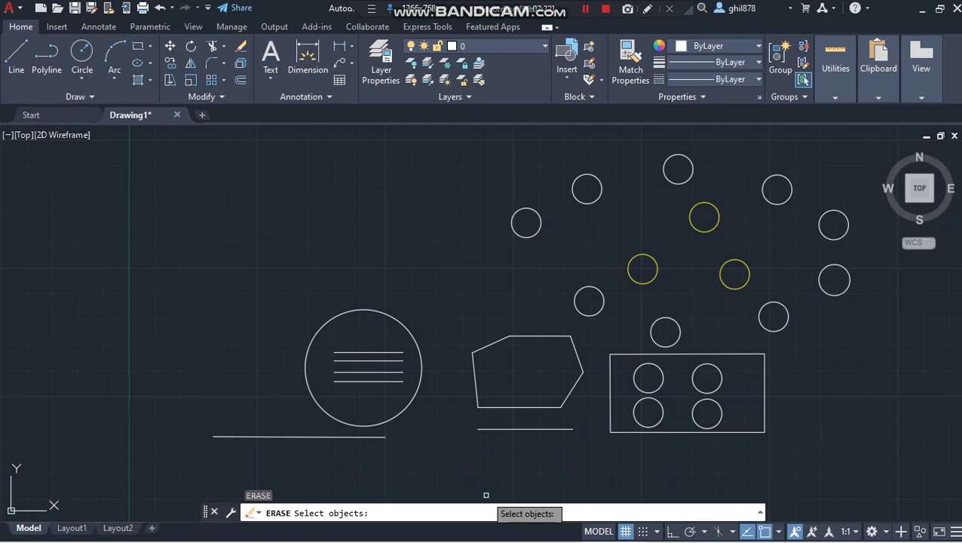
{"action": "type", "text": "p"}
{"action": "key", "text": "Return"}
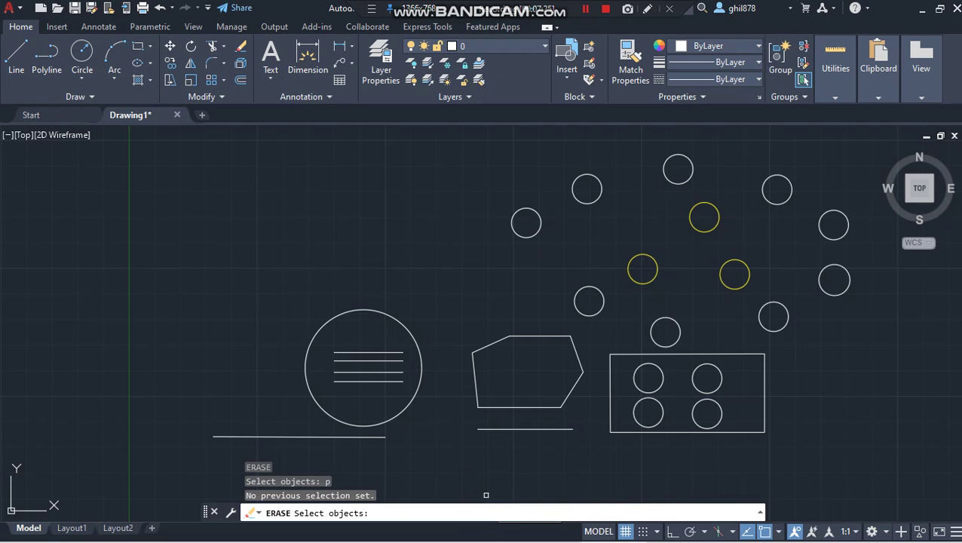
{"action": "left_click", "coordinate": [447, 509]}
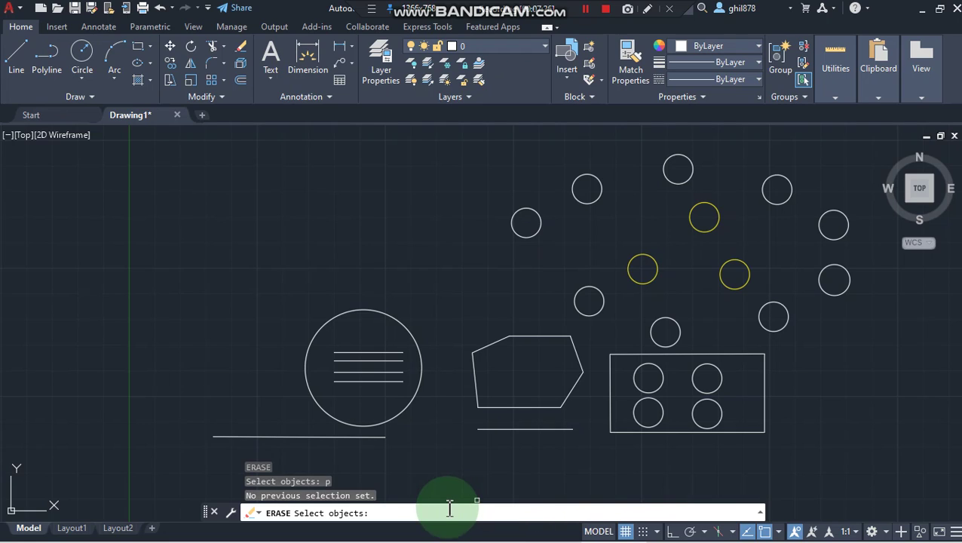
Select the two left circles inside the rectangle for erasing, using the Multiple (m) selection option.
{"action": "left_click", "coordinate": [646, 384]}
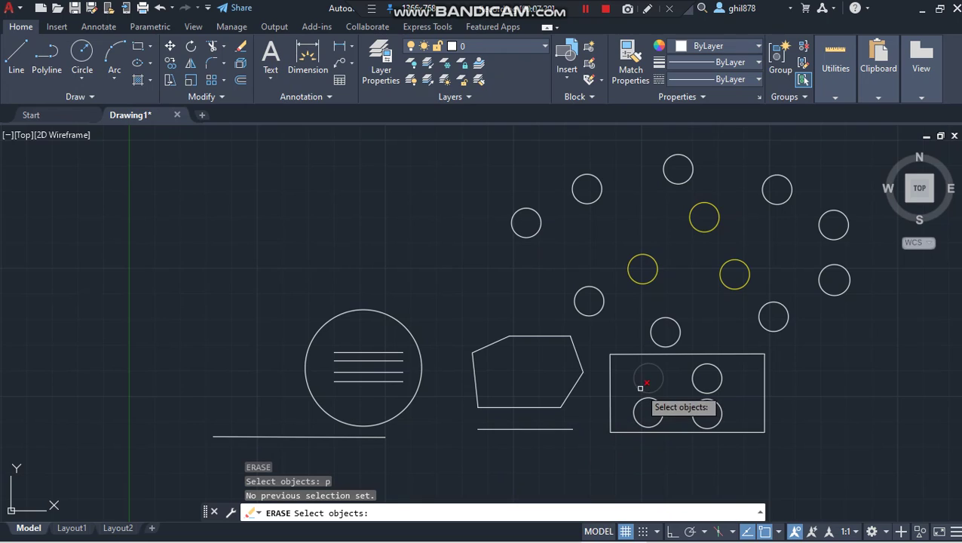
{"action": "left_click", "coordinate": [641, 383], "text": "shift"}
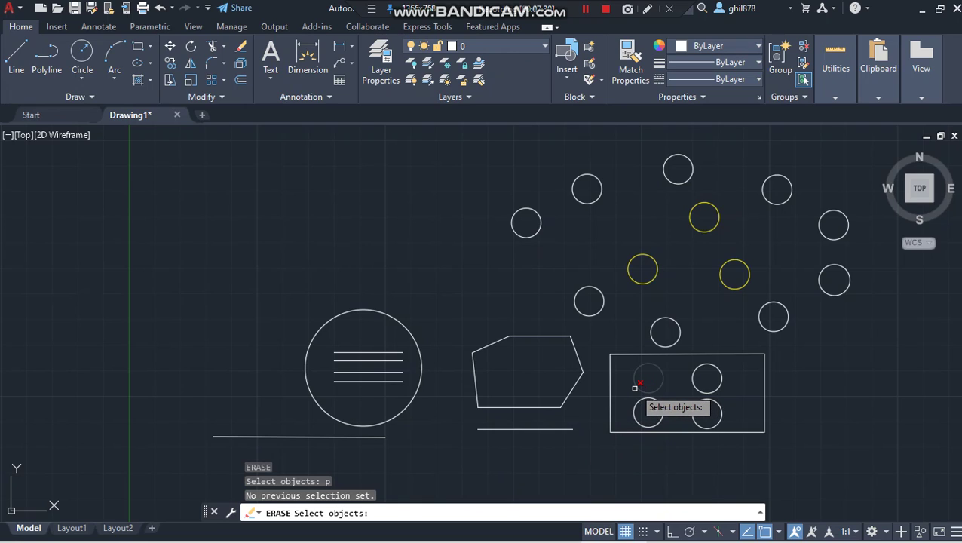
{"action": "type", "text": "m"}
{"action": "key", "text": "Return"}
{"action": "left_click", "coordinate": [663, 420]}
{"action": "left_click", "coordinate": [663, 415], "text": "shift"}
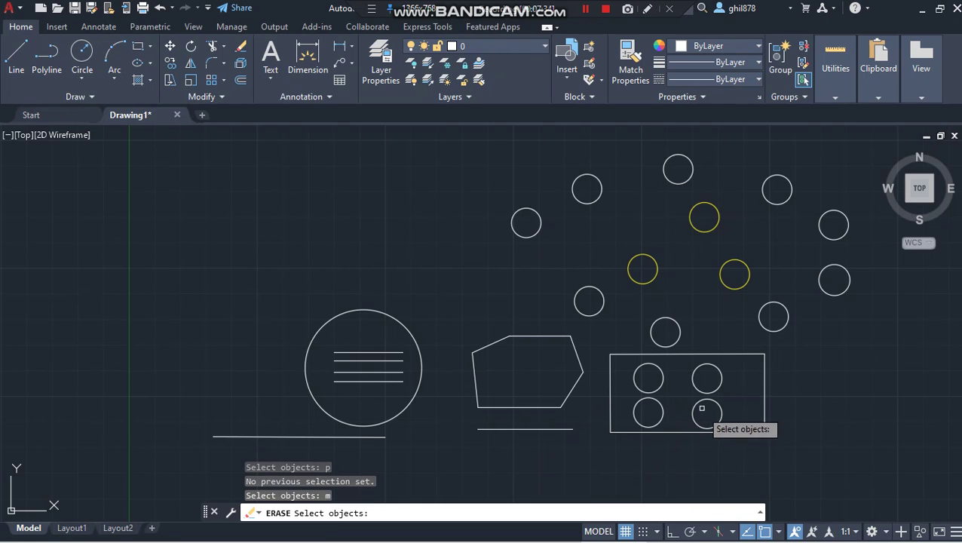
{"action": "left_click", "coordinate": [664, 414]}
{"action": "left_click", "coordinate": [659, 420], "text": "shift"}
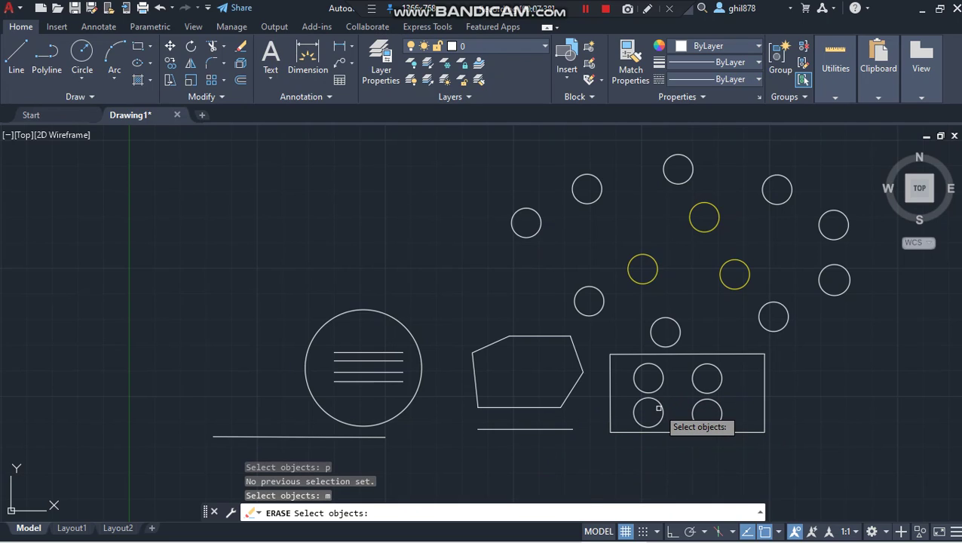
{"action": "left_click", "coordinate": [663, 413]}
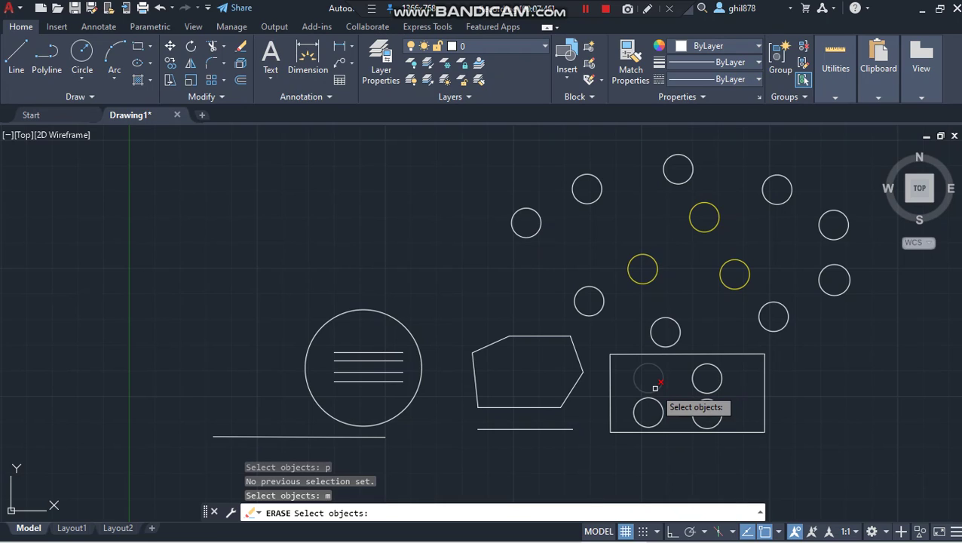
{"action": "key", "text": "Return"}
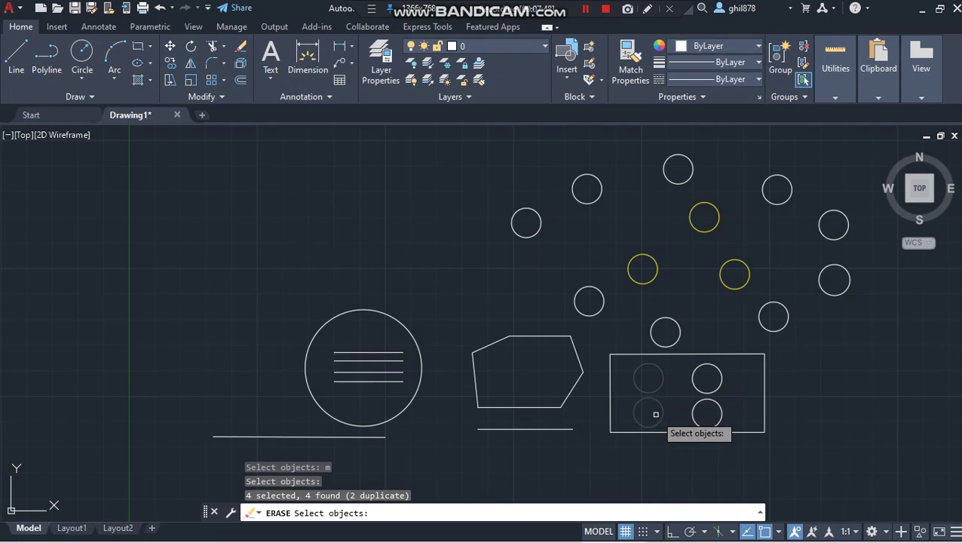
Erase all four circles inside the rectangle by adding the two right ones to the selection, and restore them with OOPS.
{"action": "left_click", "coordinate": [705, 395]}
{"action": "left_click", "coordinate": [704, 393]}
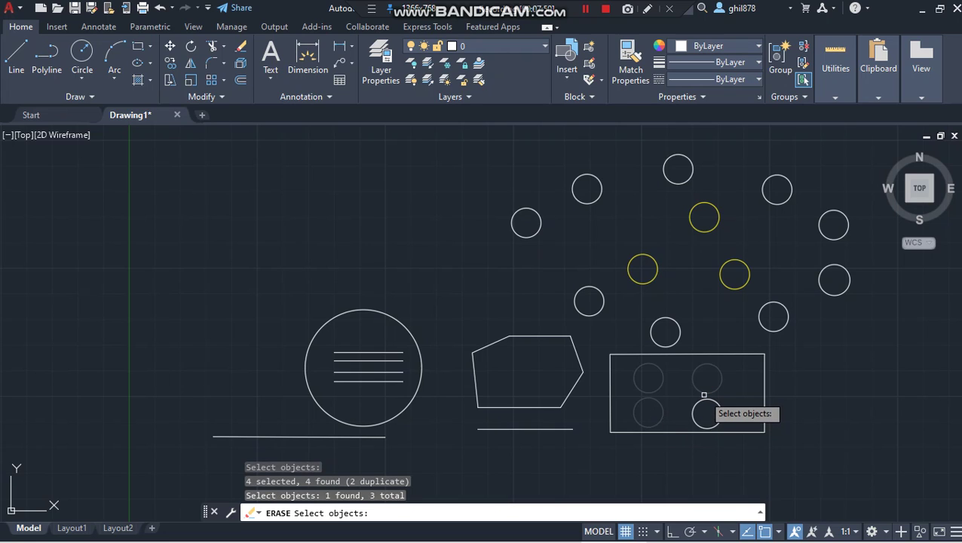
{"action": "left_click", "coordinate": [694, 405]}
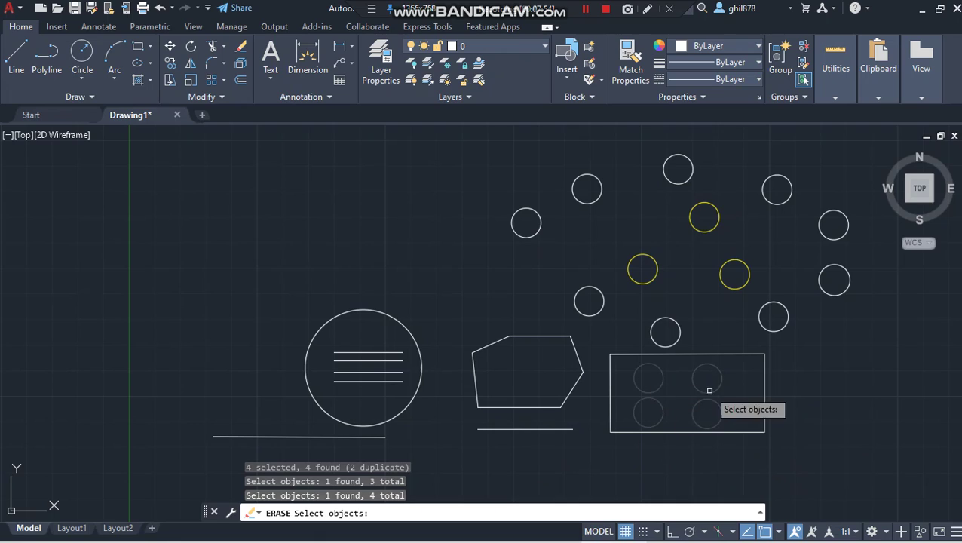
{"action": "key", "text": "Return"}
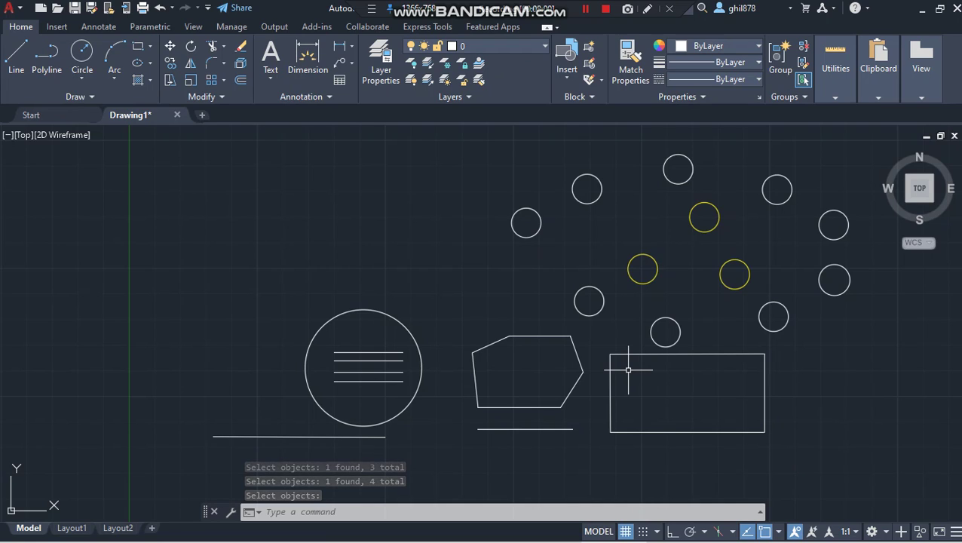
{"action": "type", "text": "cops"}
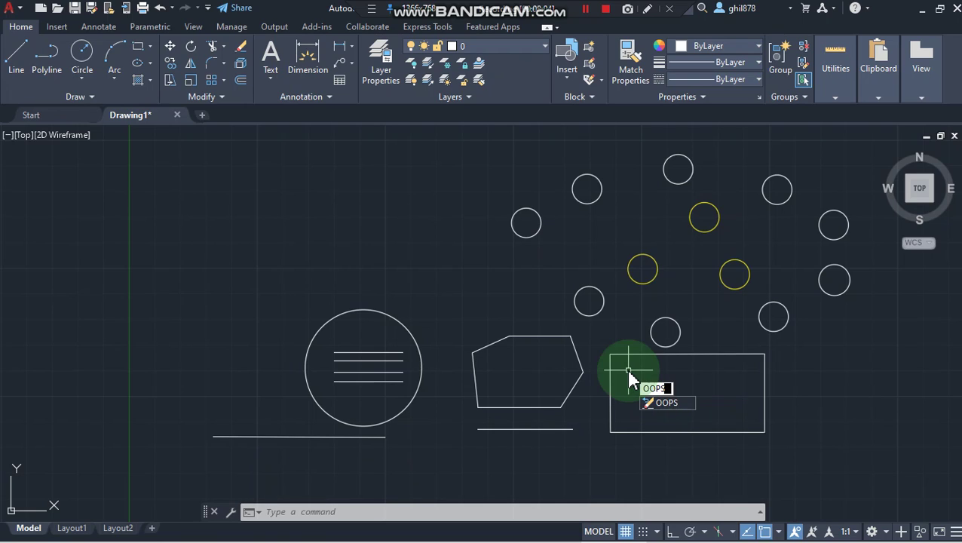
{"action": "key", "text": "Return"}
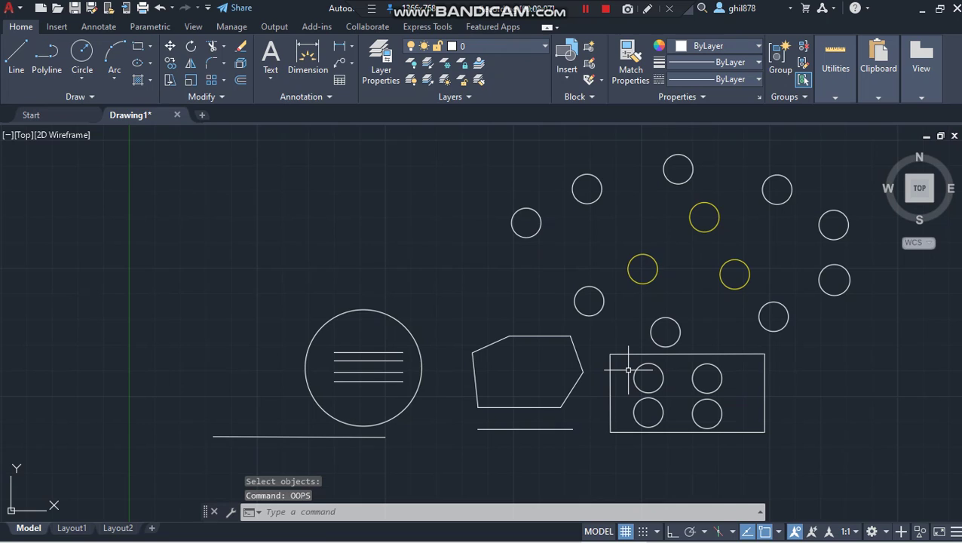
Move the four circles from inside the rectangle to the empty area above the large circle, selecting them with the Previous option.
{"action": "type", "text": "m"}
{"action": "key", "text": "Return"}
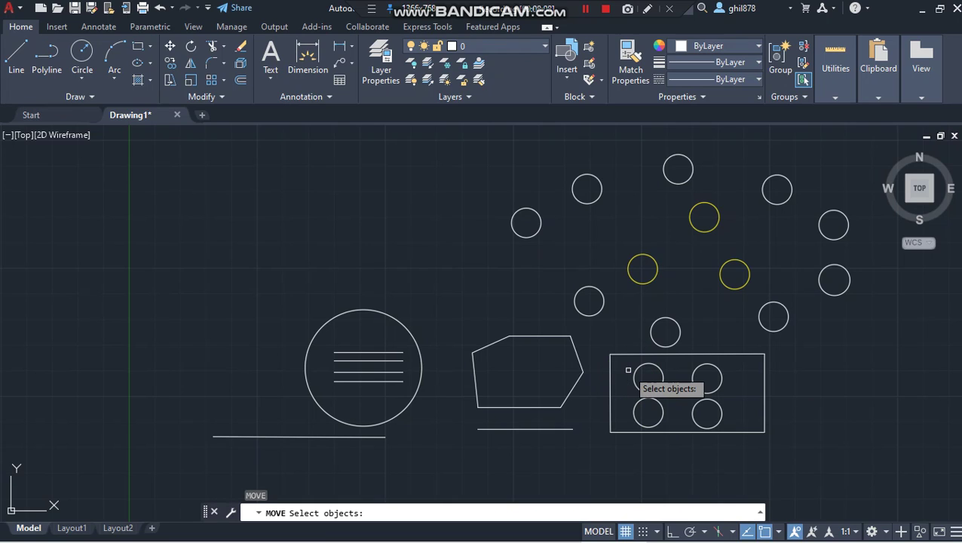
{"action": "type", "text": "p"}
{"action": "key", "text": "Return"}
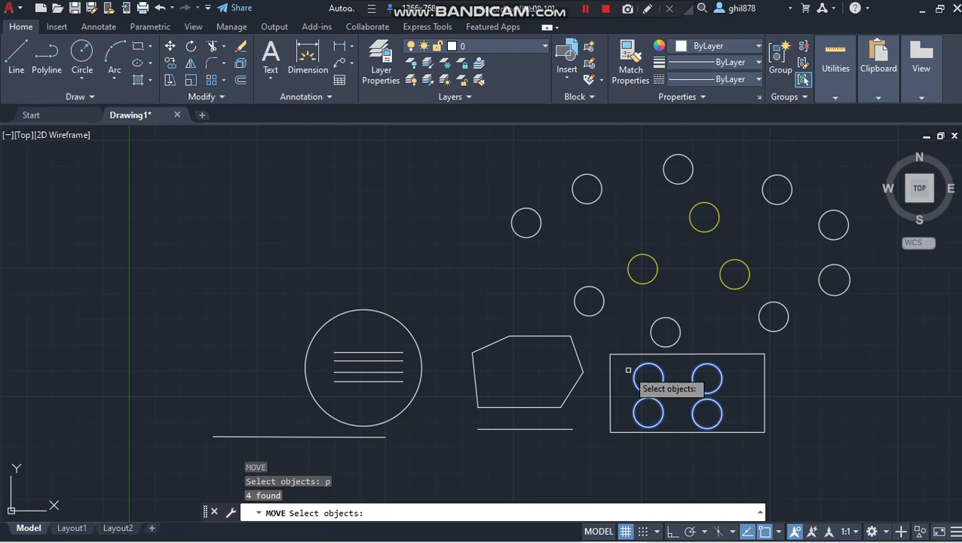
{"action": "key", "text": "Return"}
{"action": "left_click", "coordinate": [674, 398]}
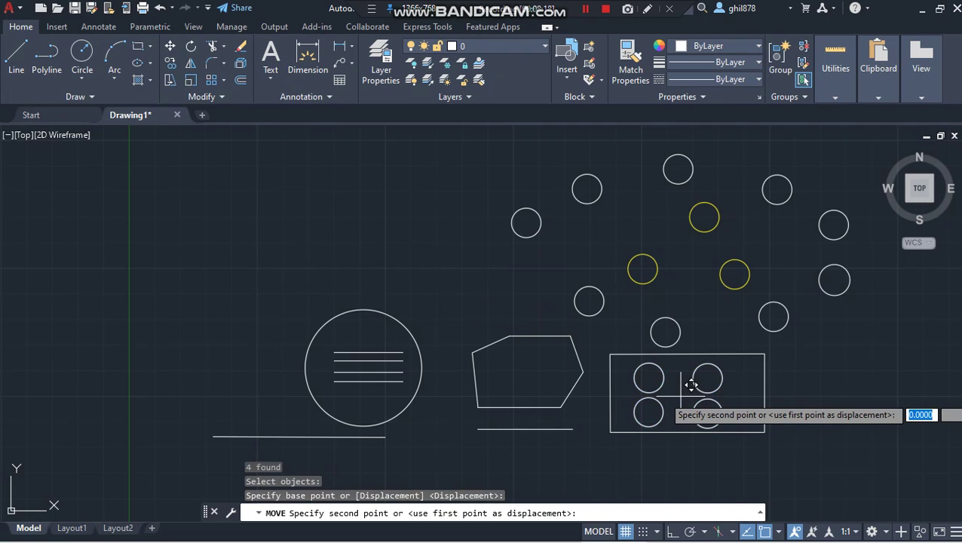
{"action": "left_click", "coordinate": [347, 228]}
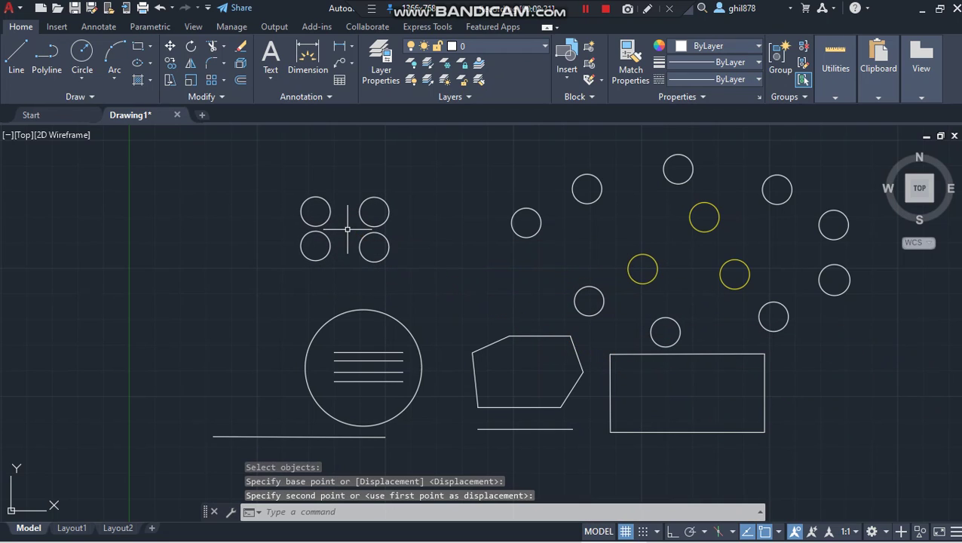
Move the four circles back inside the rectangle, reselecting them with the Previous option.
{"action": "mouse_move", "coordinate": [774, 533]}
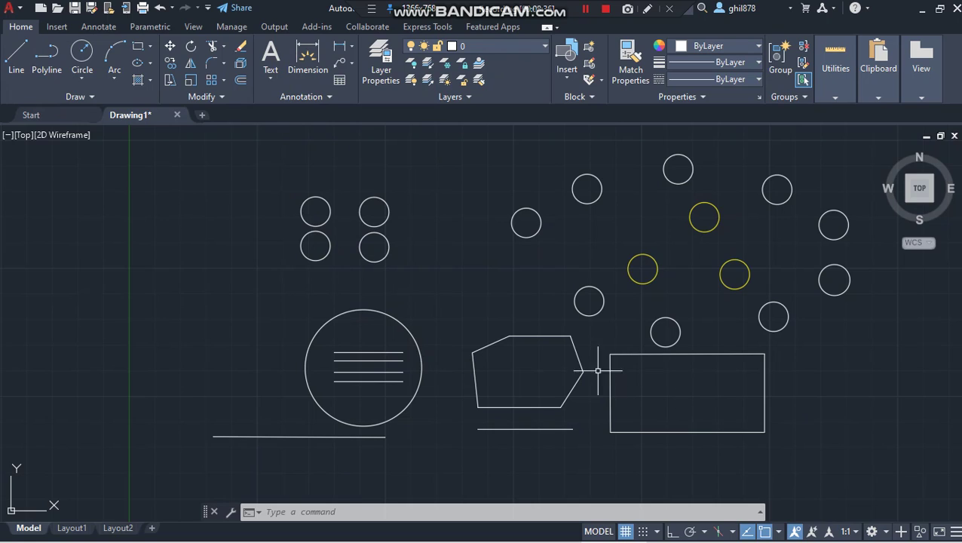
{"action": "type", "text": "M"}
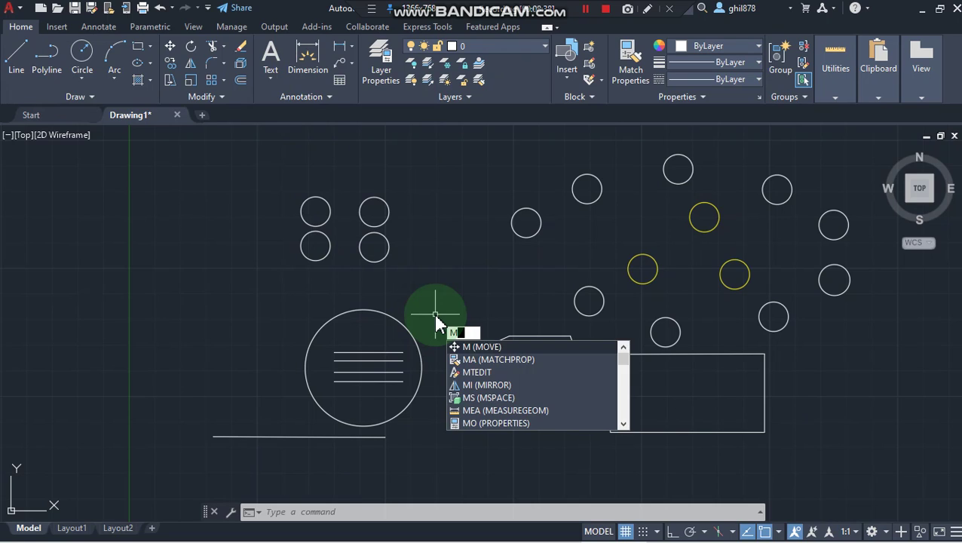
{"action": "key", "text": "Return"}
{"action": "type", "text": "p"}
{"action": "key", "text": "Return"}
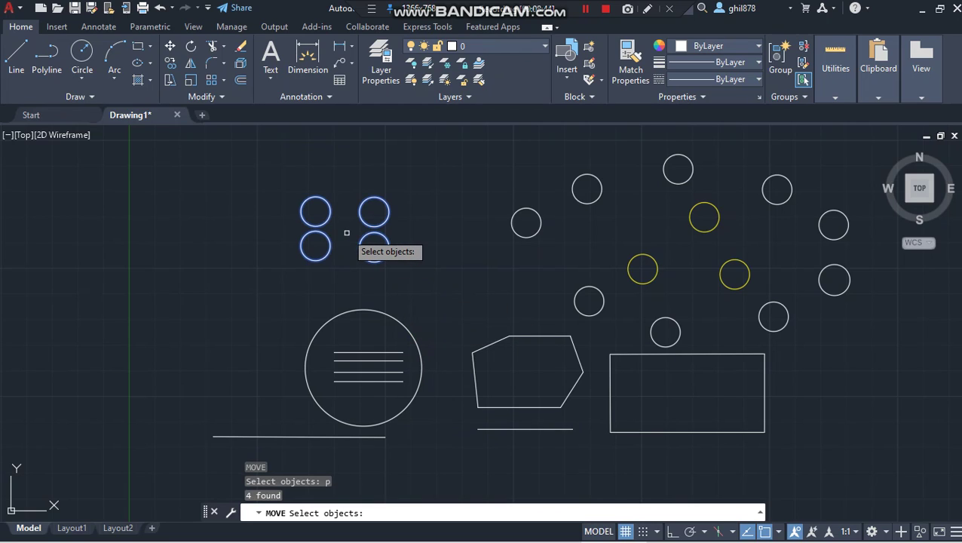
{"action": "key", "text": "Return"}
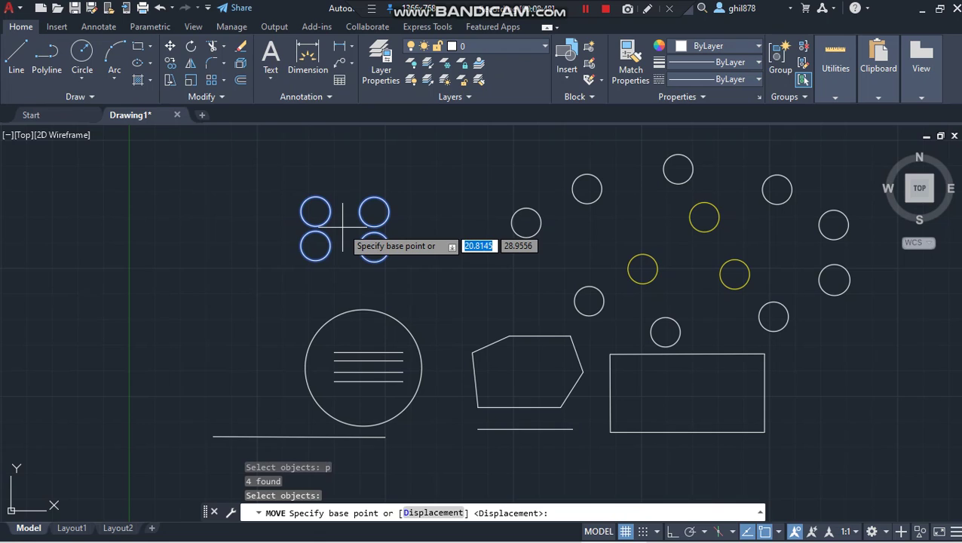
{"action": "left_click", "coordinate": [343, 225]}
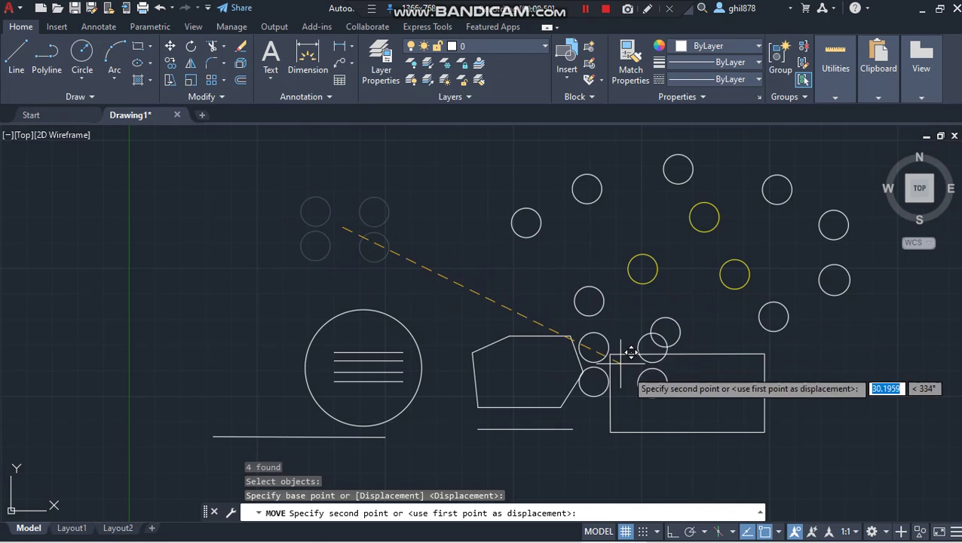
{"action": "left_click", "coordinate": [685, 389]}
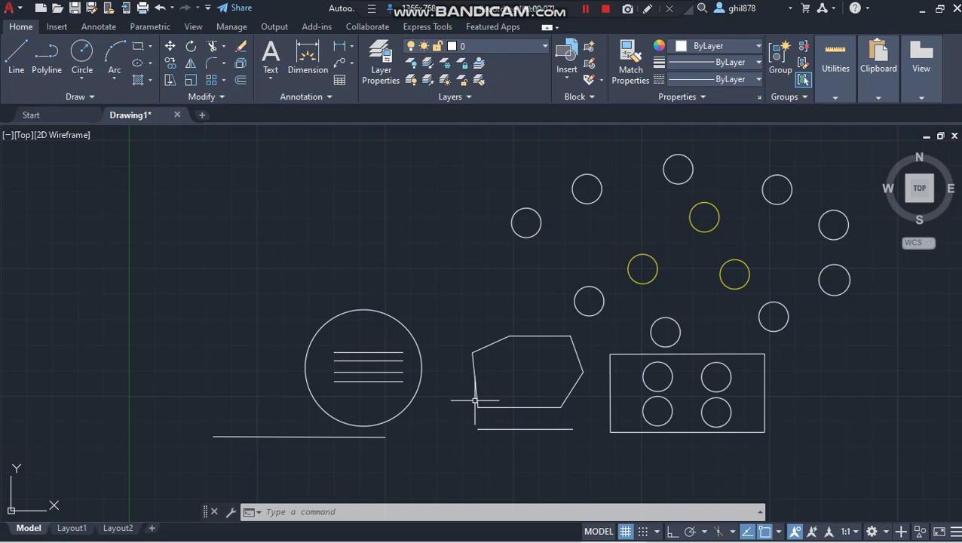
Move the most recently drawn line by its left endpoint to above the large circle, using the Last selection option.
{"action": "type", "text": "mpove"}
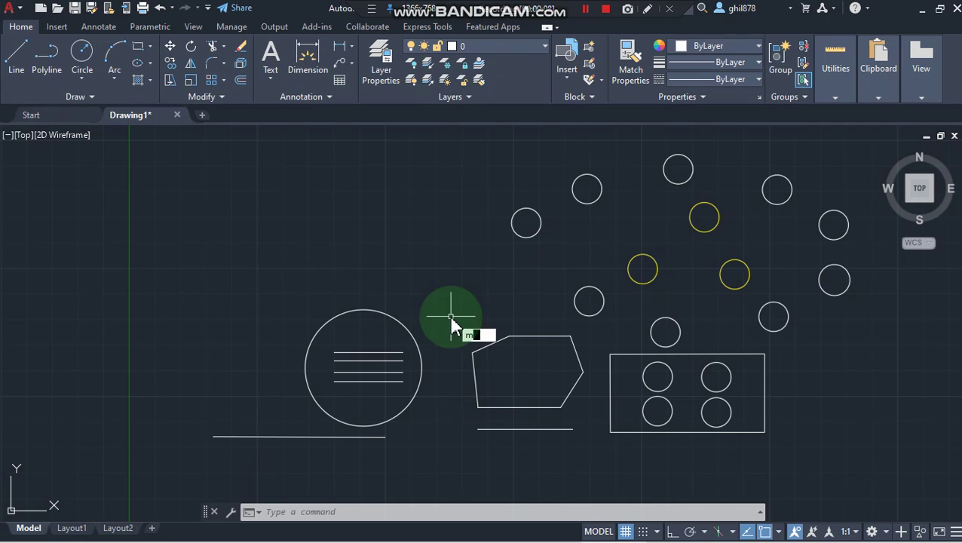
{"action": "key", "text": "BackSpace"}
{"action": "key", "text": "BackSpace"}
{"action": "key", "text": "BackSpace"}
{"action": "key", "text": "BackSpace"}
{"action": "key", "text": "BackSpace"}
{"action": "type", "text": "MOVE"}
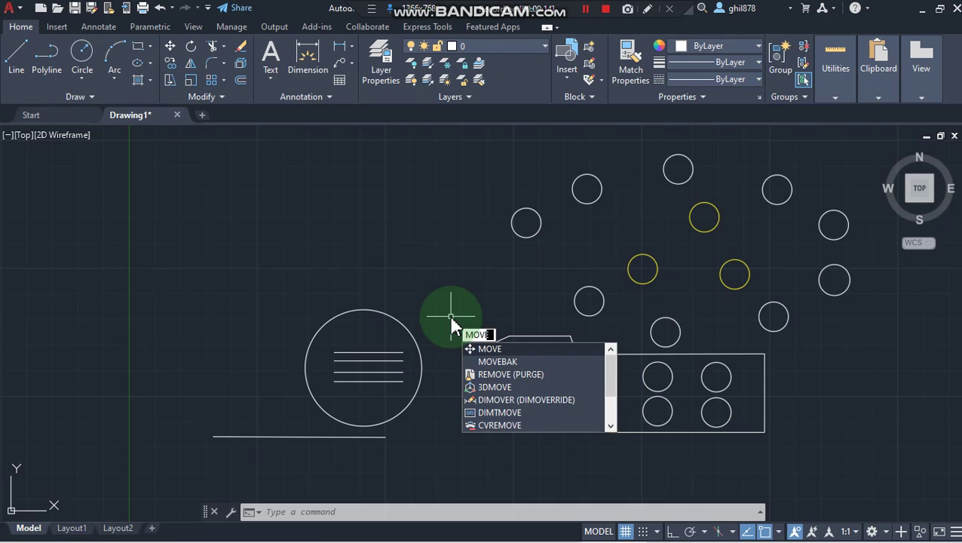
{"action": "key", "text": "Return"}
{"action": "type", "text": "L"}
{"action": "key", "text": "Return"}
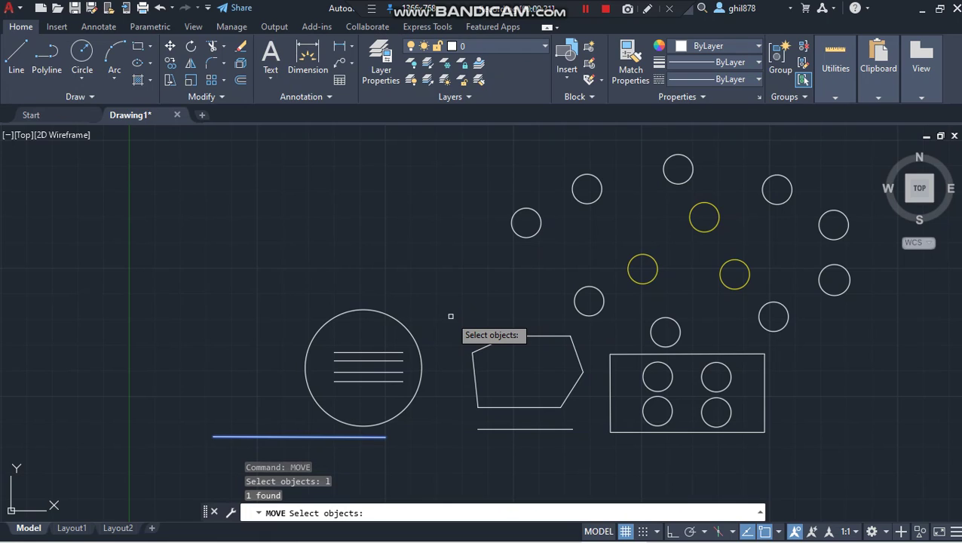
{"action": "key", "text": "Return"}
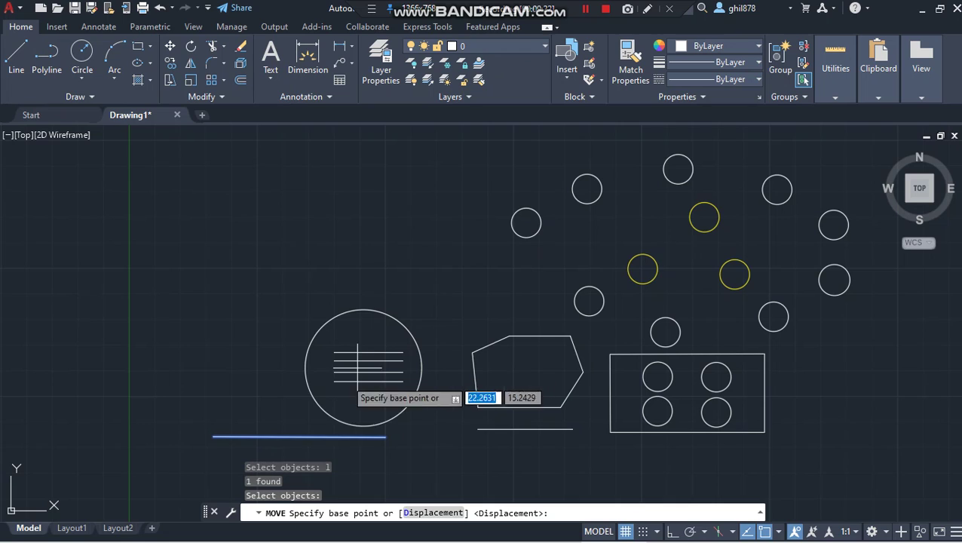
{"action": "left_click", "coordinate": [260, 426]}
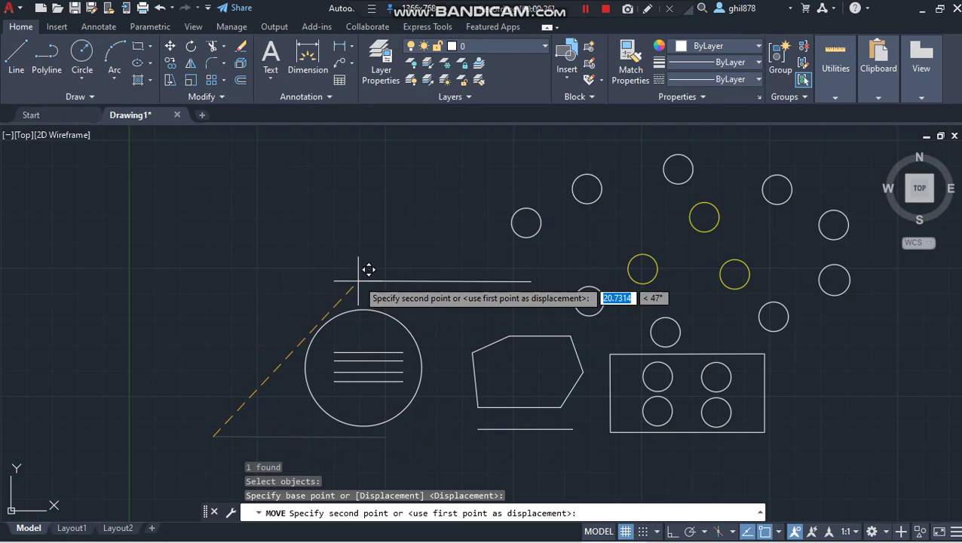
{"action": "left_click", "coordinate": [247, 273]}
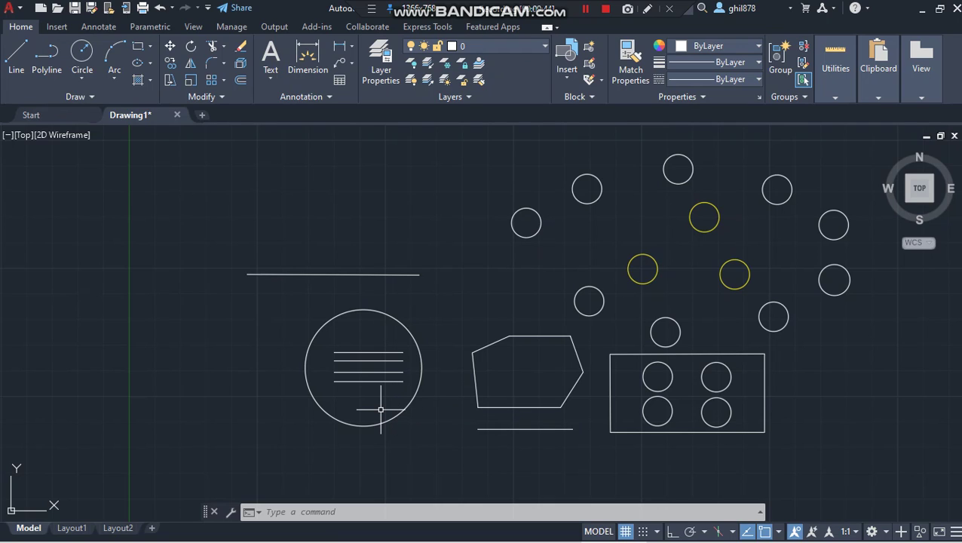
Switch to the presentation slide listing the object selection methods.
{"action": "key", "text": "alt+Tab"}
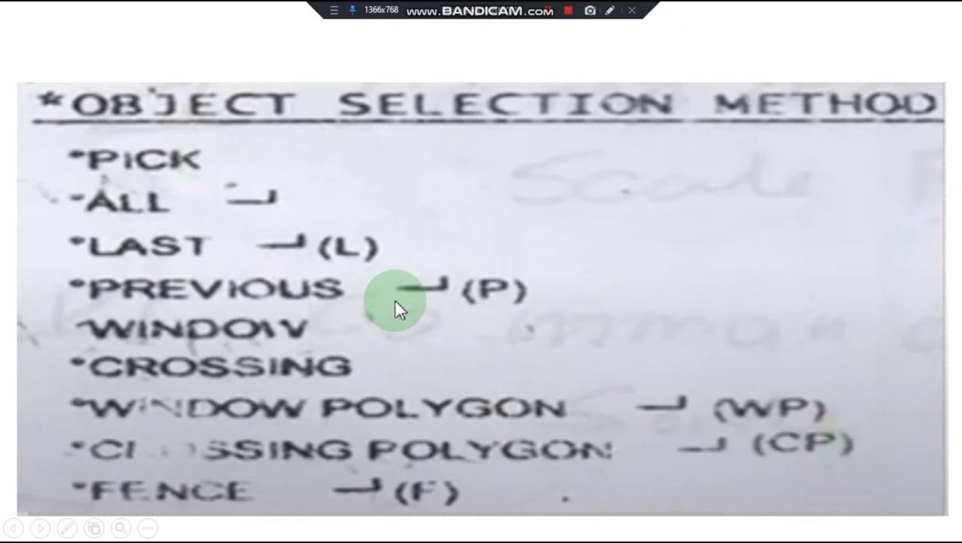
Switch to AutoCAD and move the four circles from inside the rectangle to above the long horizontal line, selecting them with a window.
{"action": "key", "text": "alt+Tab"}
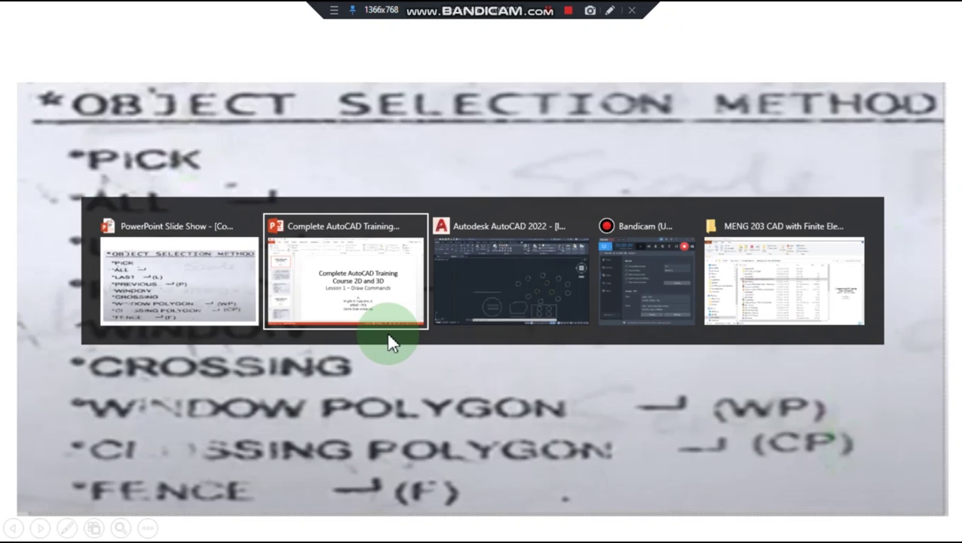
{"action": "key", "text": "alt+Tab"}
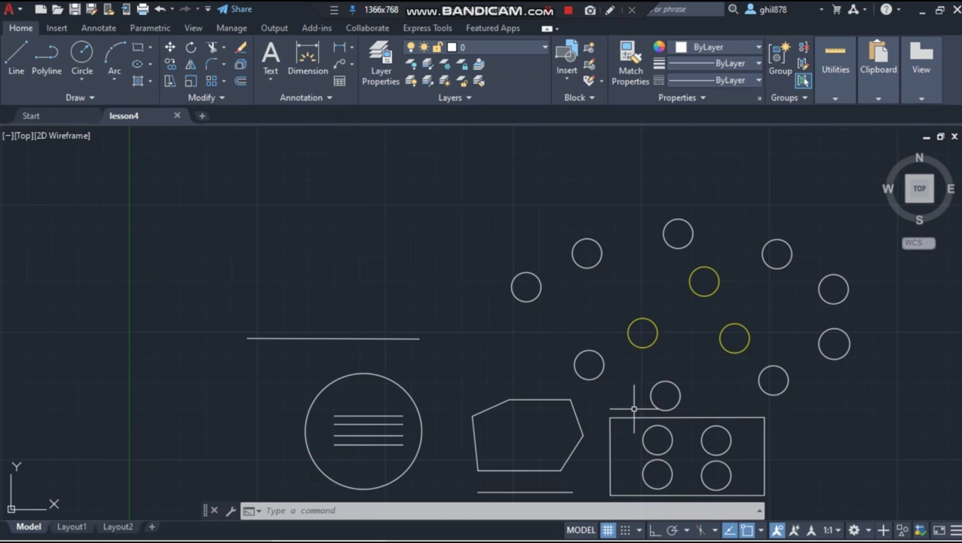
{"action": "type", "text": "m"}
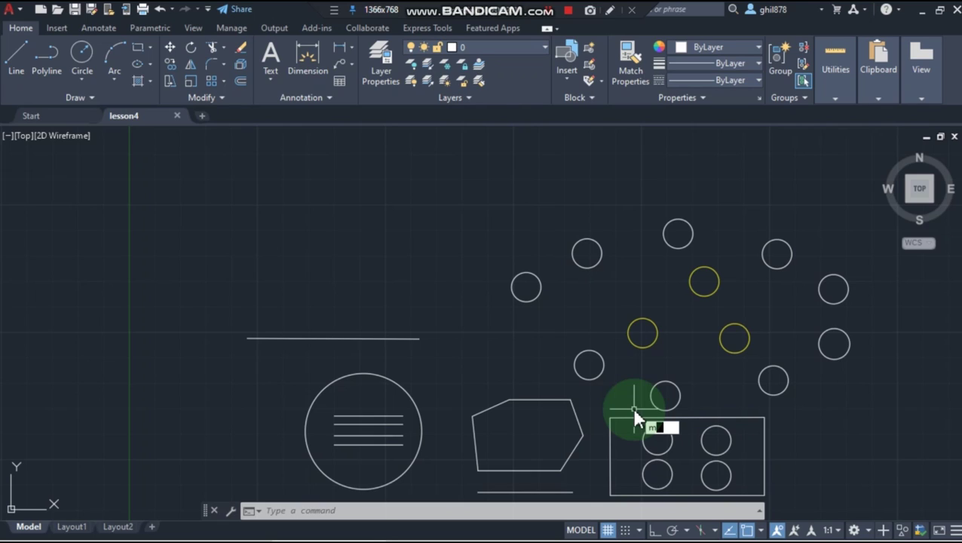
{"action": "key", "text": "Return"}
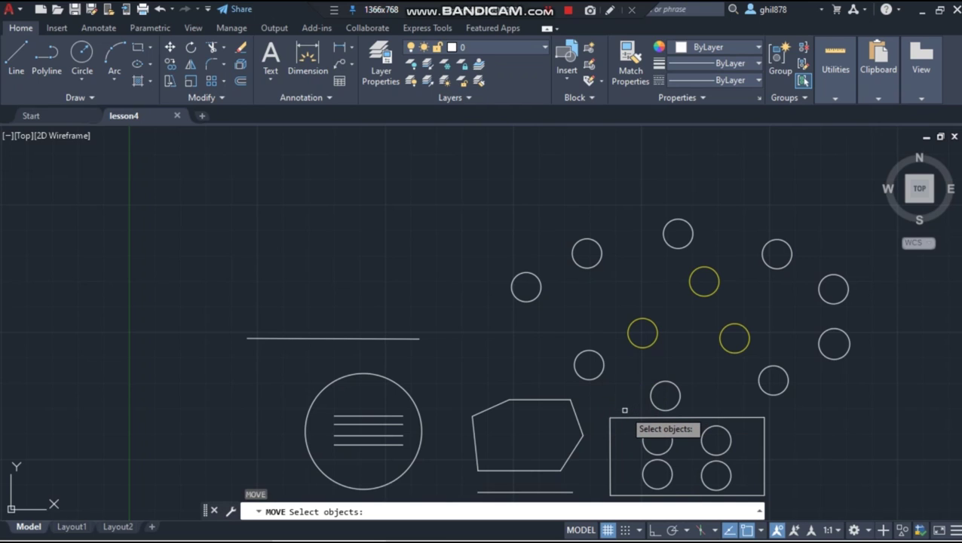
{"action": "left_click", "coordinate": [624, 410]}
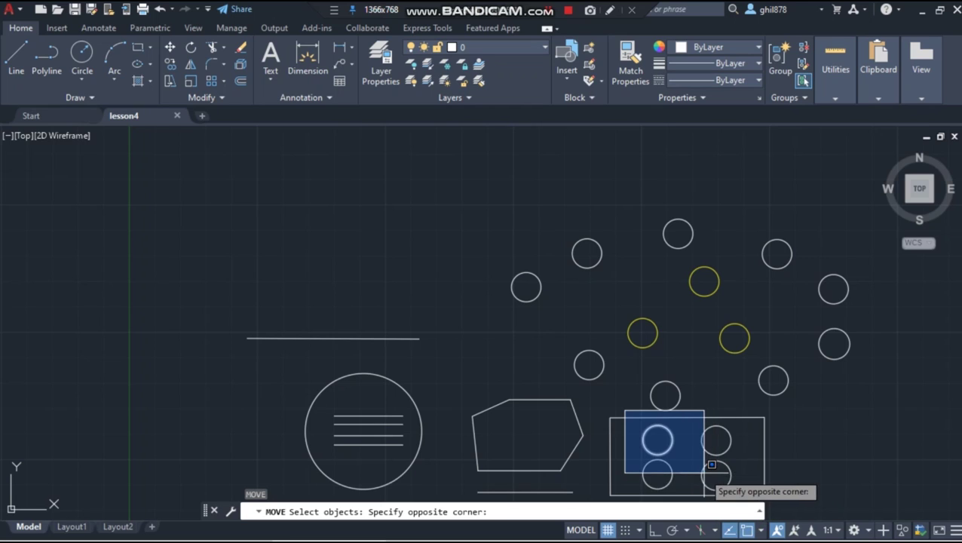
{"action": "left_click", "coordinate": [742, 497]}
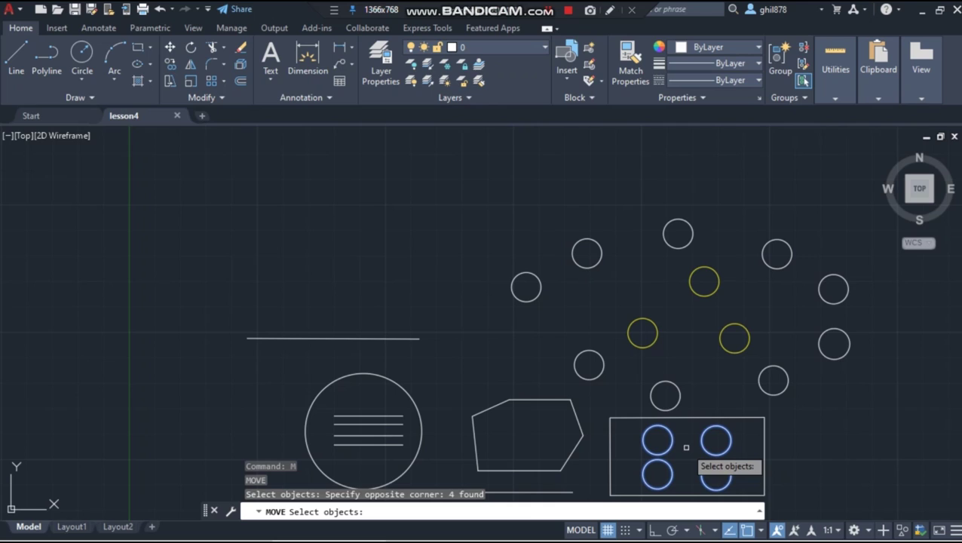
{"action": "key", "text": "Return"}
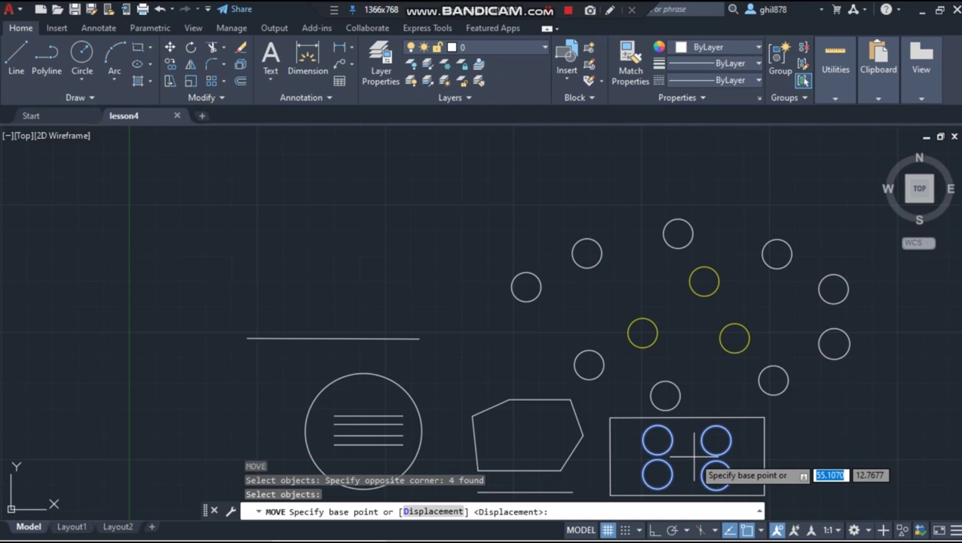
{"action": "left_click", "coordinate": [686, 454]}
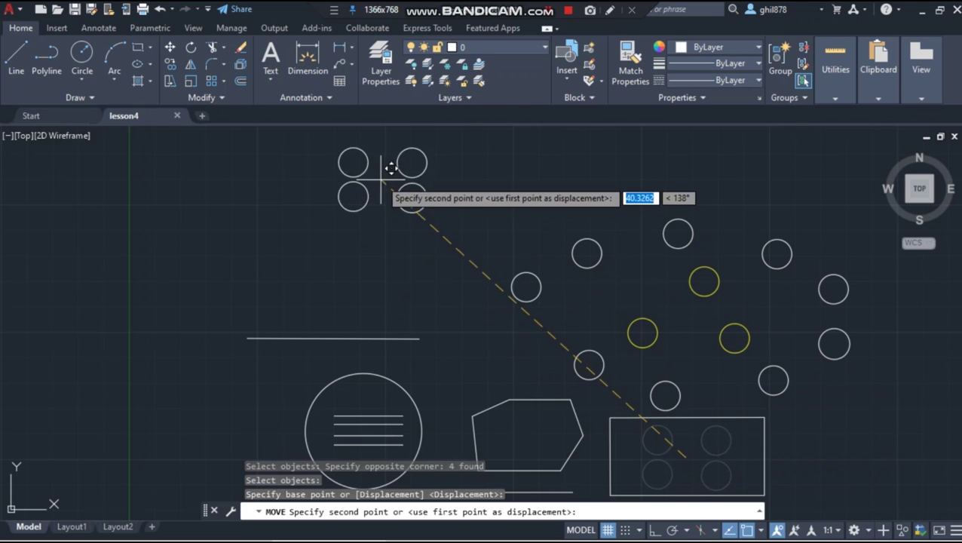
{"action": "left_click", "coordinate": [370, 233]}
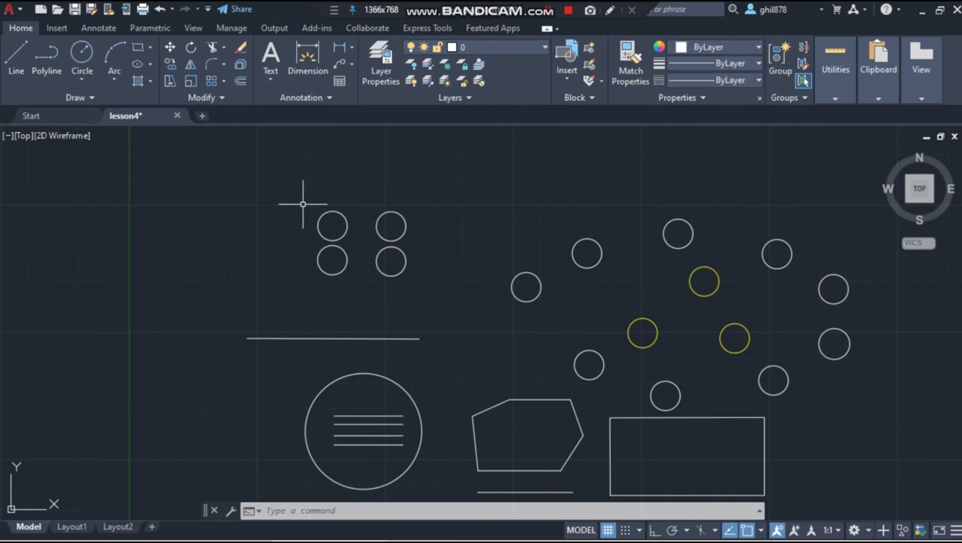
Move the four circles back inside the rectangle, enclosing them in a selection window and using a base point between them.
{"action": "type", "text": "M"}
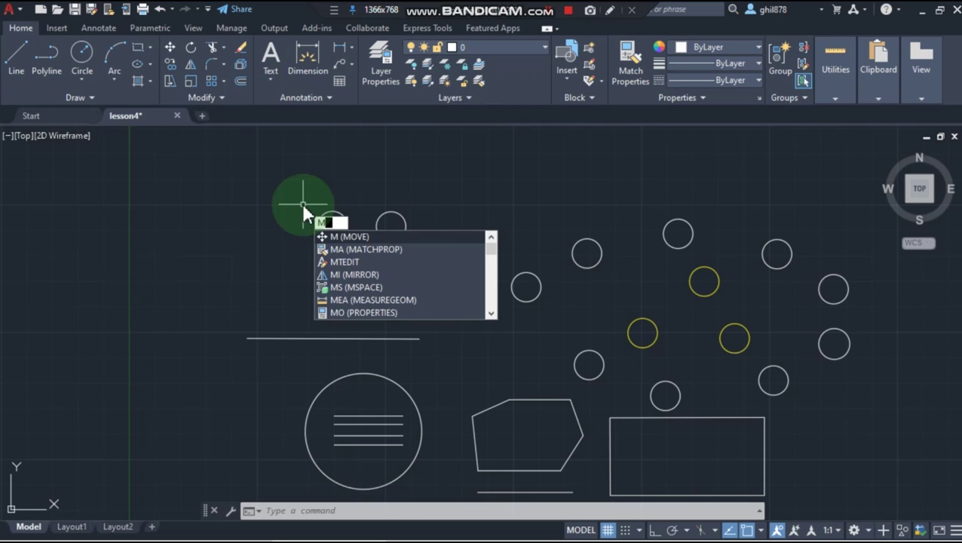
{"action": "key", "text": "Return"}
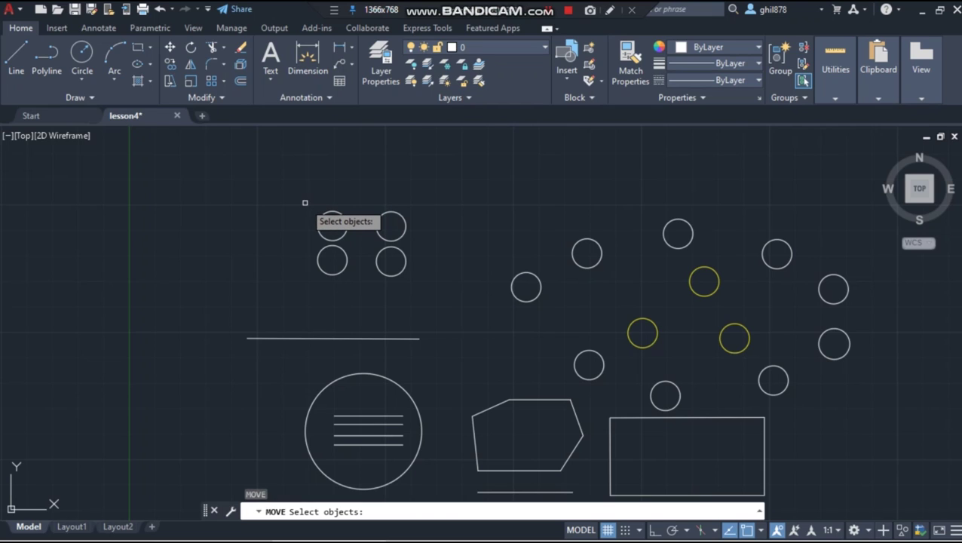
{"action": "left_click", "coordinate": [304, 202]}
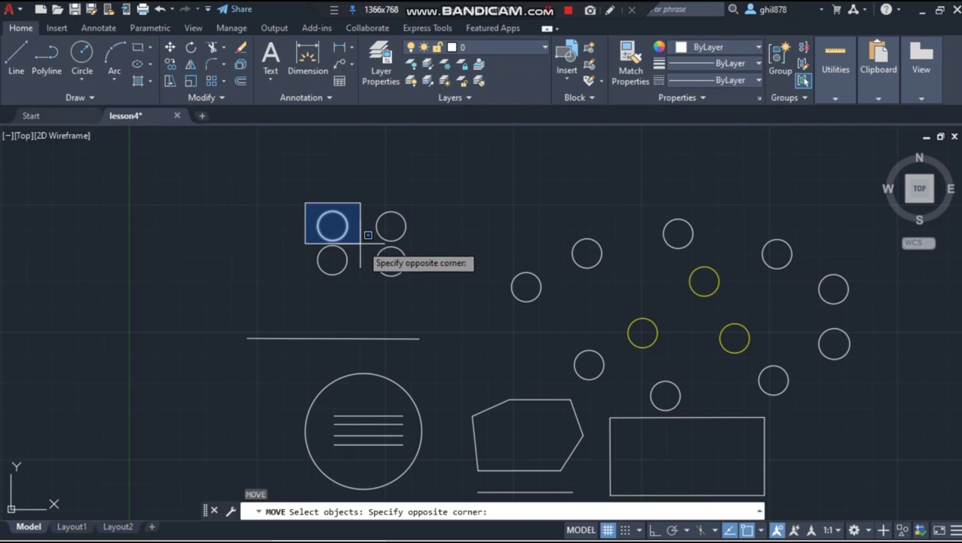
{"action": "left_click", "coordinate": [418, 283]}
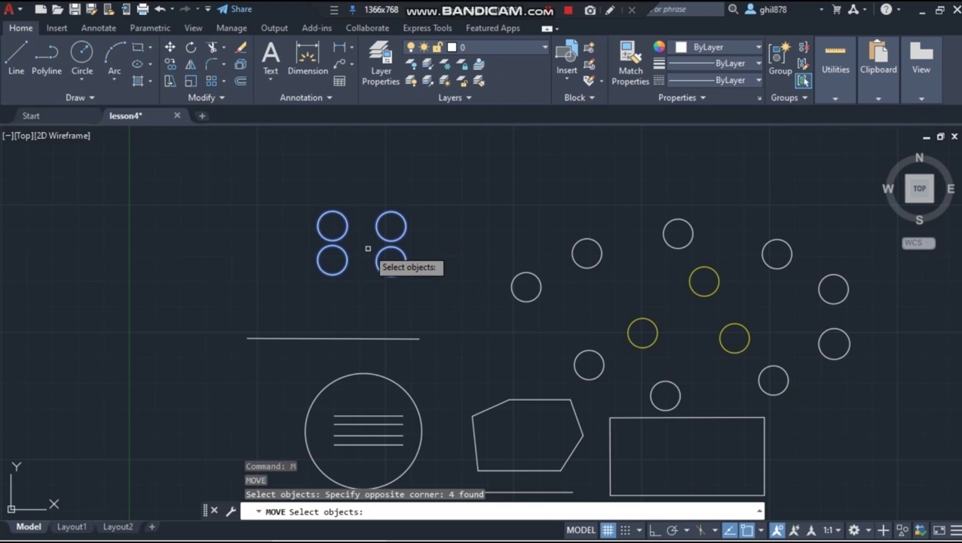
{"action": "key", "text": "Return"}
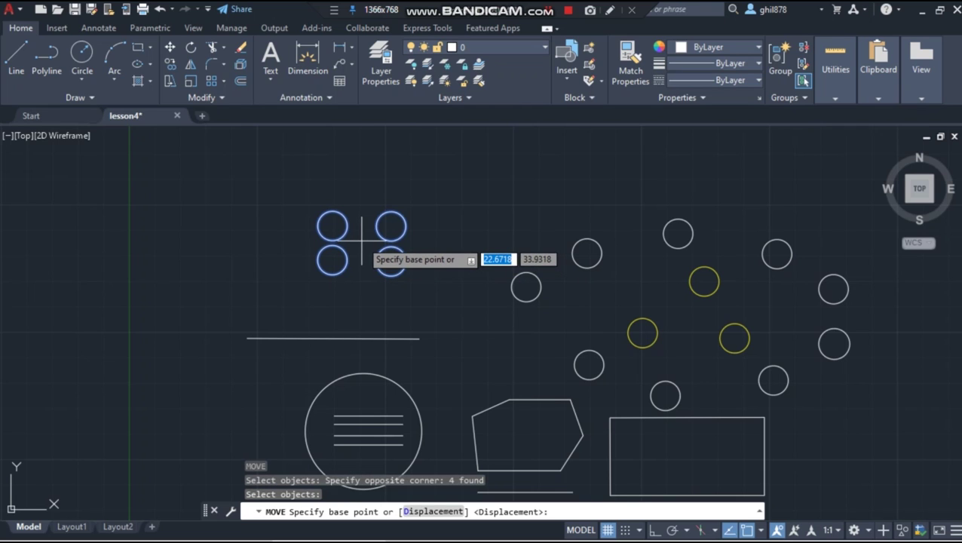
{"action": "left_click", "coordinate": [362, 241]}
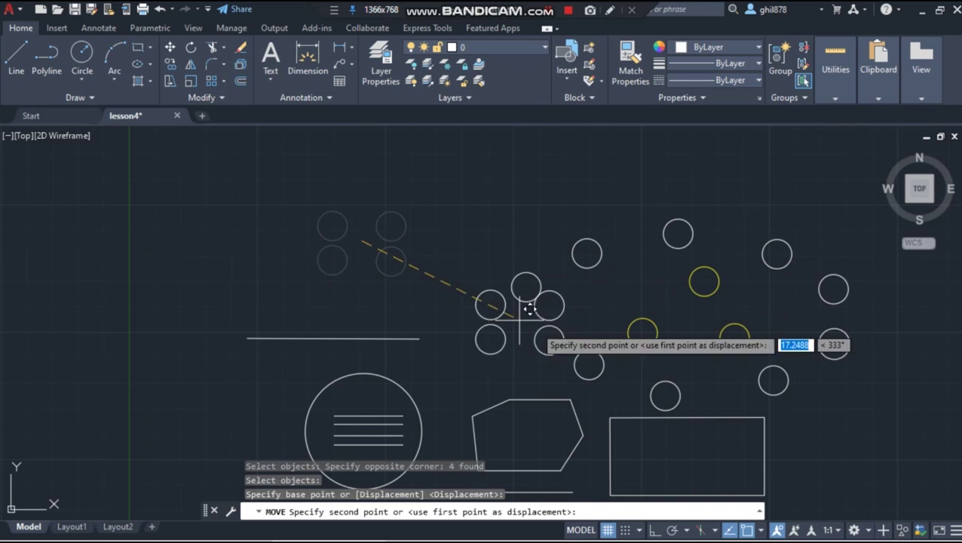
{"action": "left_click", "coordinate": [694, 443]}
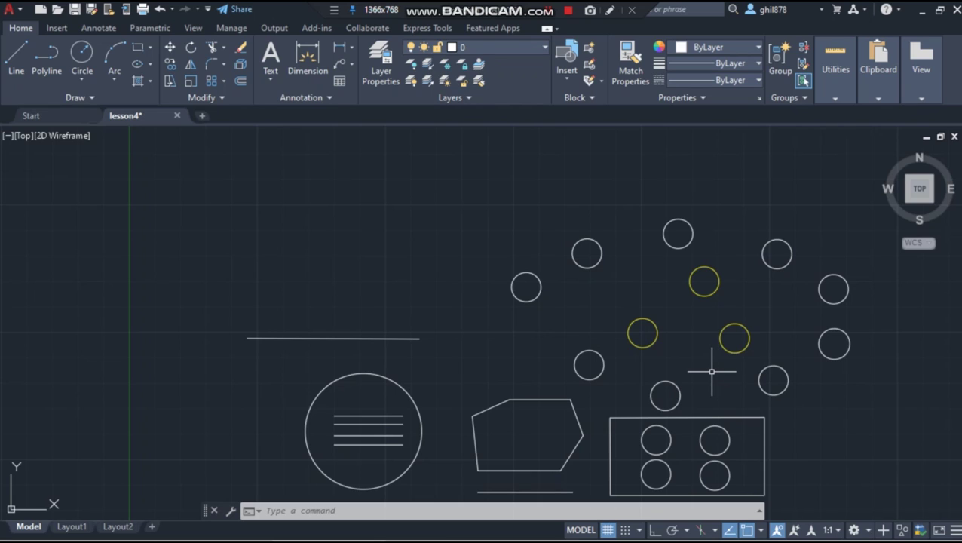
Move the three yellow circles and six surrounding white circles to above the long horizontal line, selecting them with the Crossing option.
{"action": "type", "text": "M"}
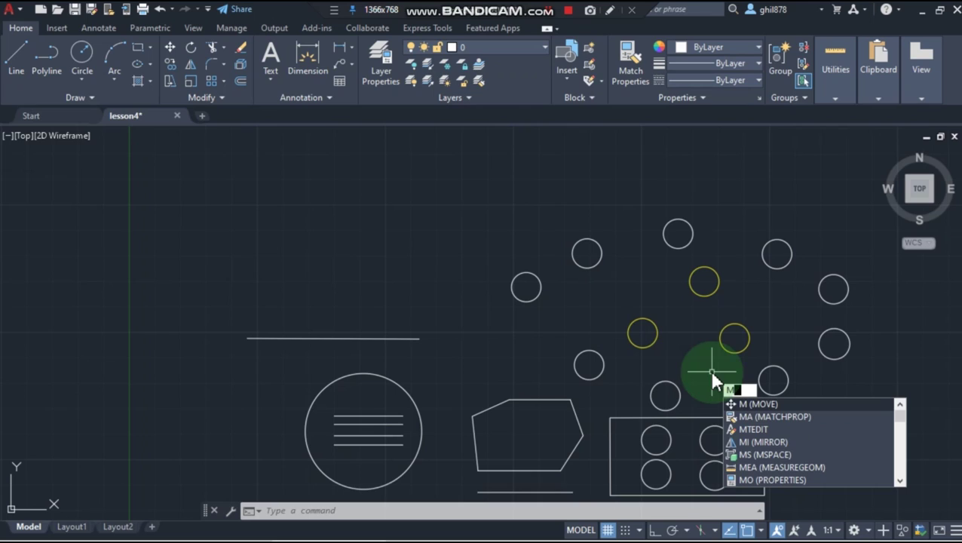
{"action": "key", "text": "Return"}
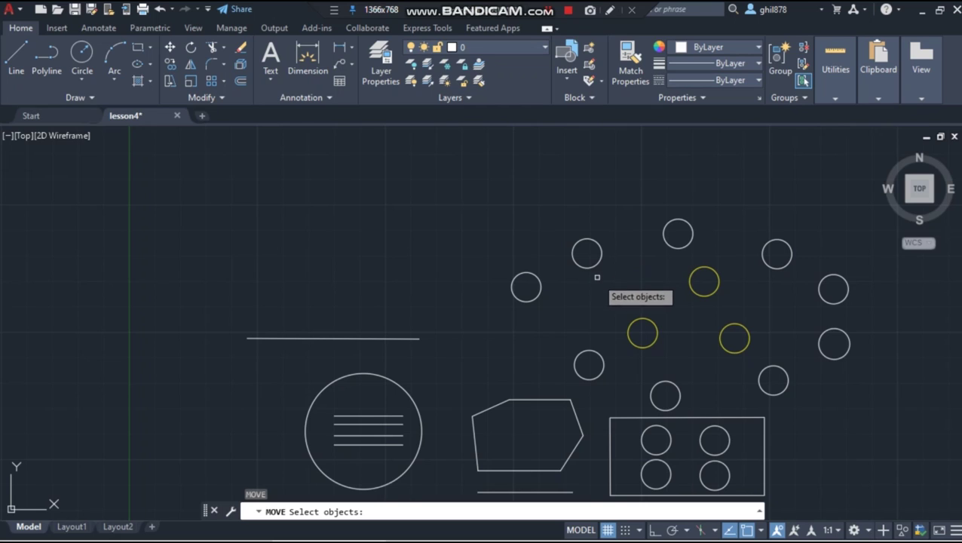
{"action": "left_click", "coordinate": [576, 370]}
{"action": "left_click", "coordinate": [441, 511]}
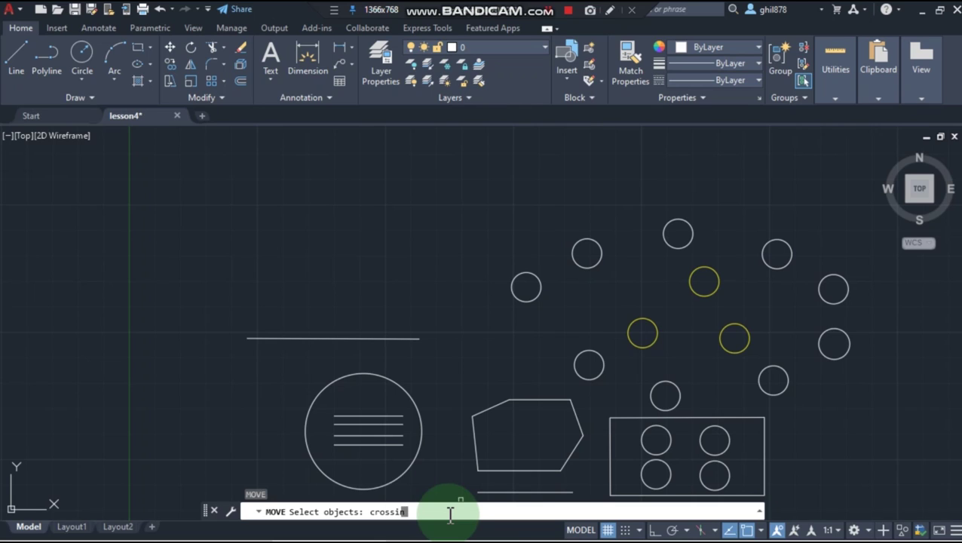
{"action": "key", "text": "Return"}
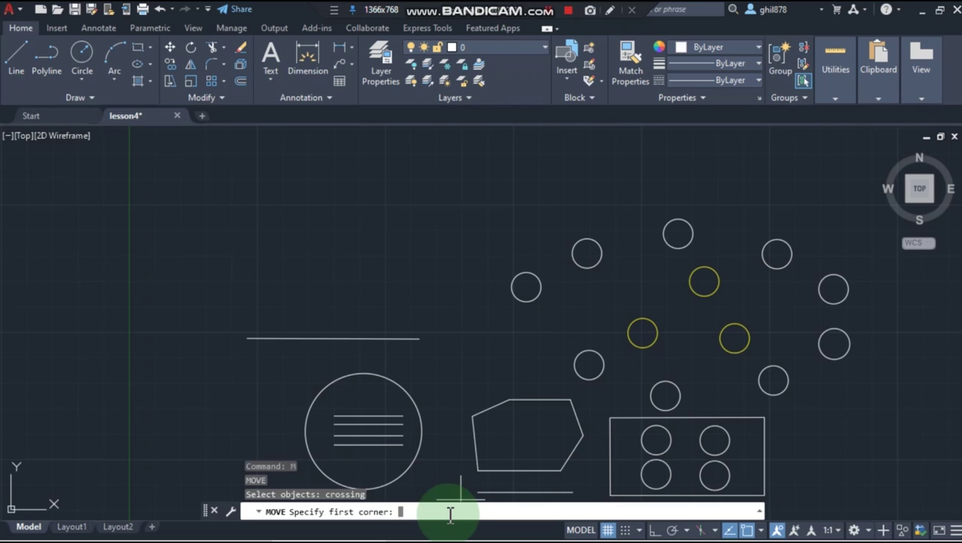
{"action": "left_click", "coordinate": [599, 233]}
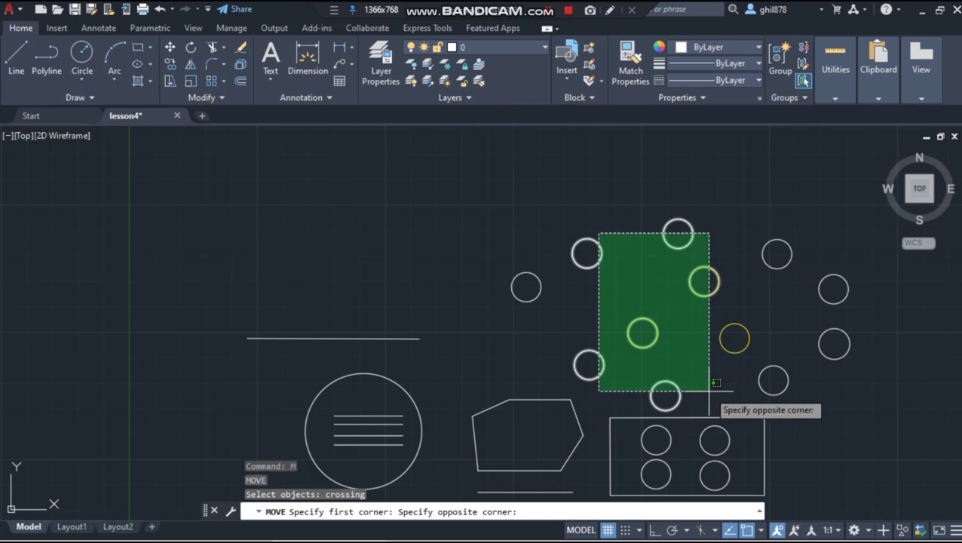
{"action": "left_click", "coordinate": [779, 384]}
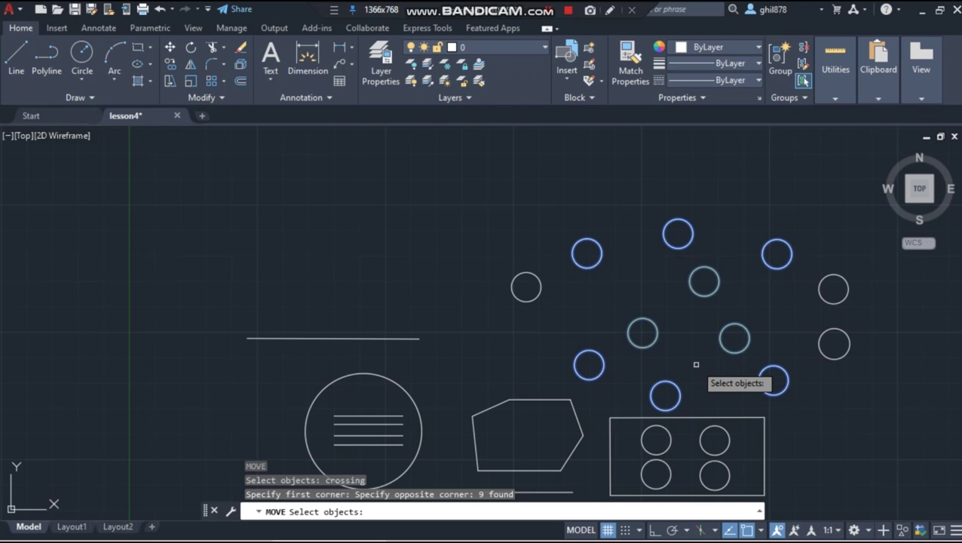
{"action": "key", "text": "Return"}
{"action": "left_click", "coordinate": [688, 321]}
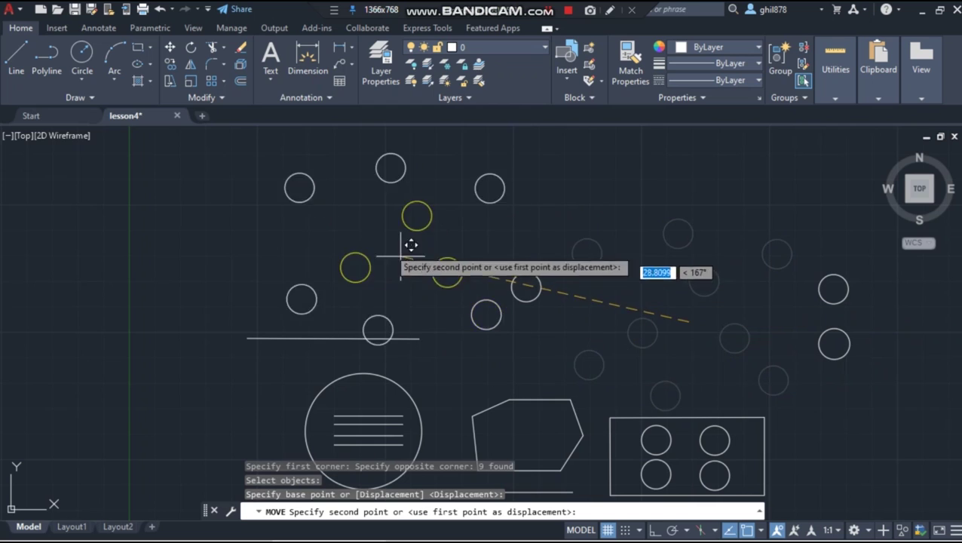
{"action": "left_click", "coordinate": [369, 223]}
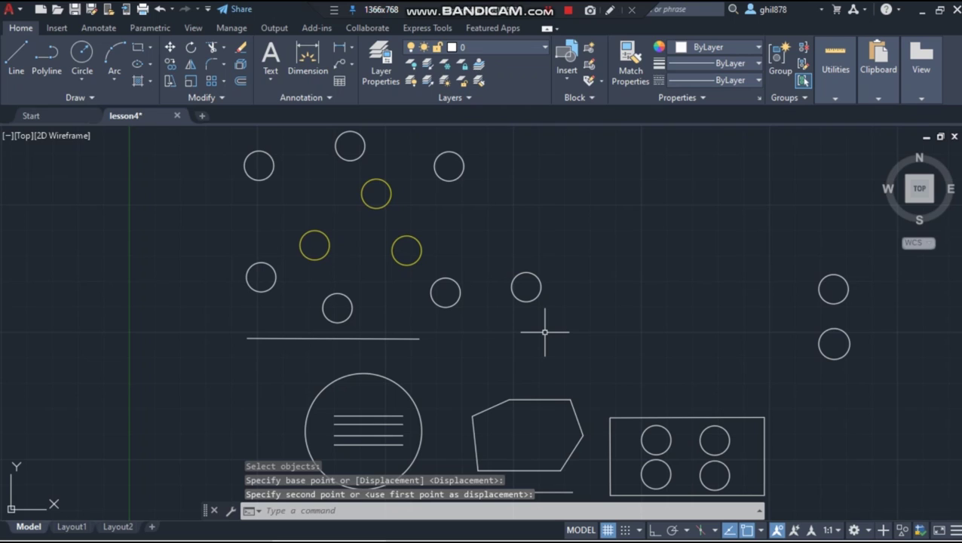
Undo the last move of the yellow and surrounding white circles.
{"action": "type", "text": "u"}
{"action": "key", "text": "Return"}
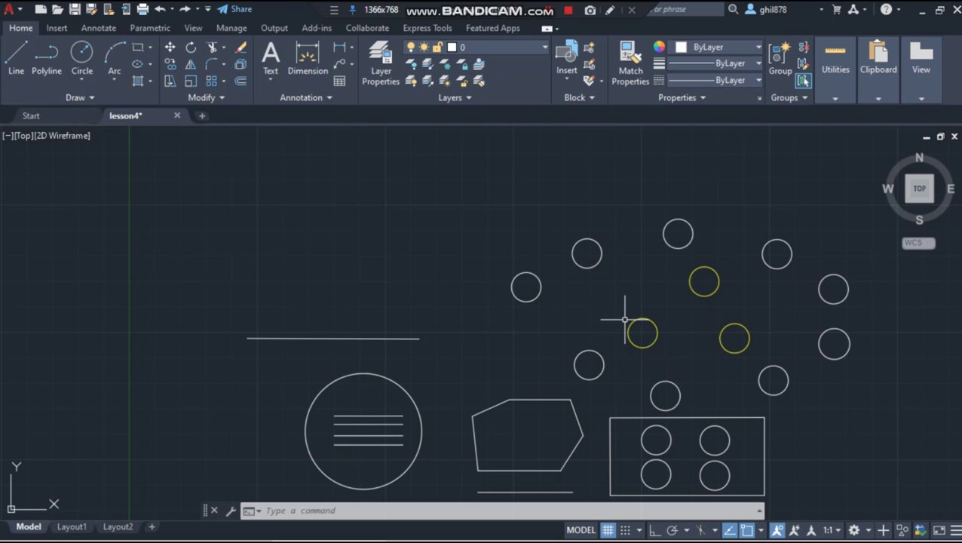
{"action": "mouse_move", "coordinate": [630, 325]}
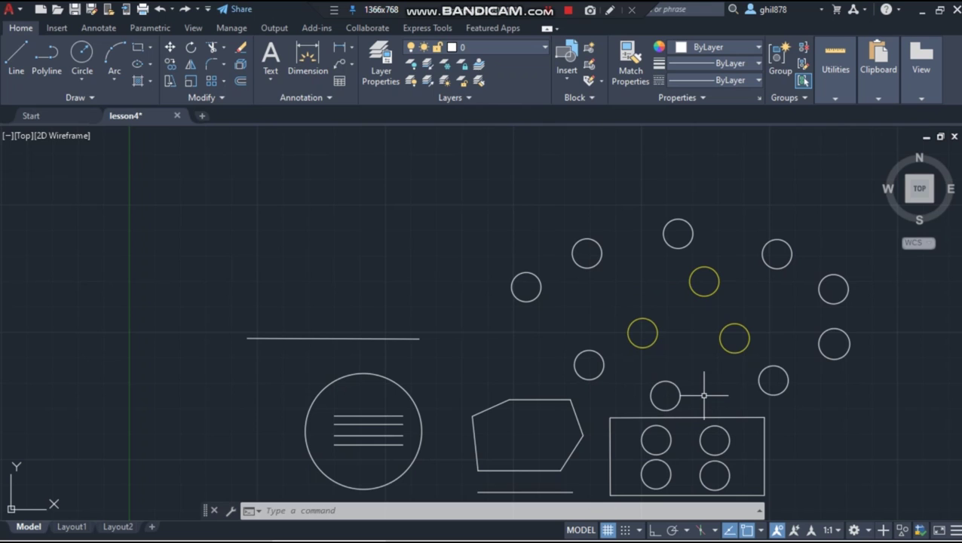
Consult the presentation slide for the next object selection method and return to the AutoCAD drawing.
{"action": "key", "text": "alt+Tab"}
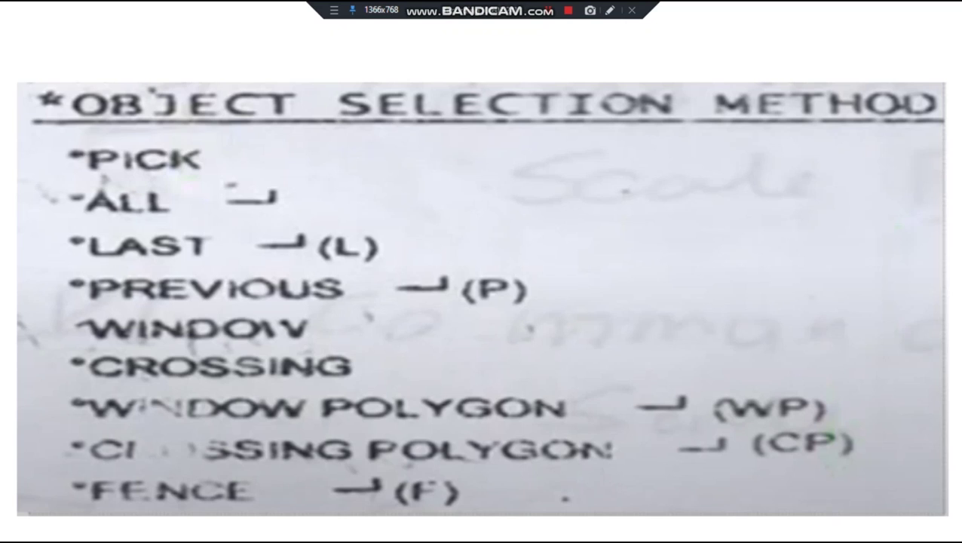
{"action": "key", "text": "alt+Tab"}
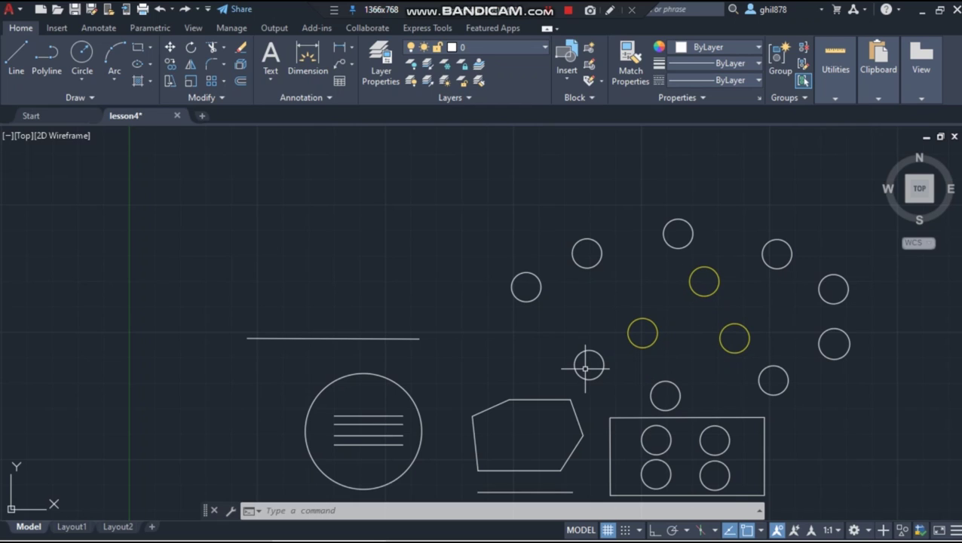
Move the three yellow circles to above the long horizontal line, enclosing them with the Window Polygon (WP) selection option.
{"action": "type", "text": "M"}
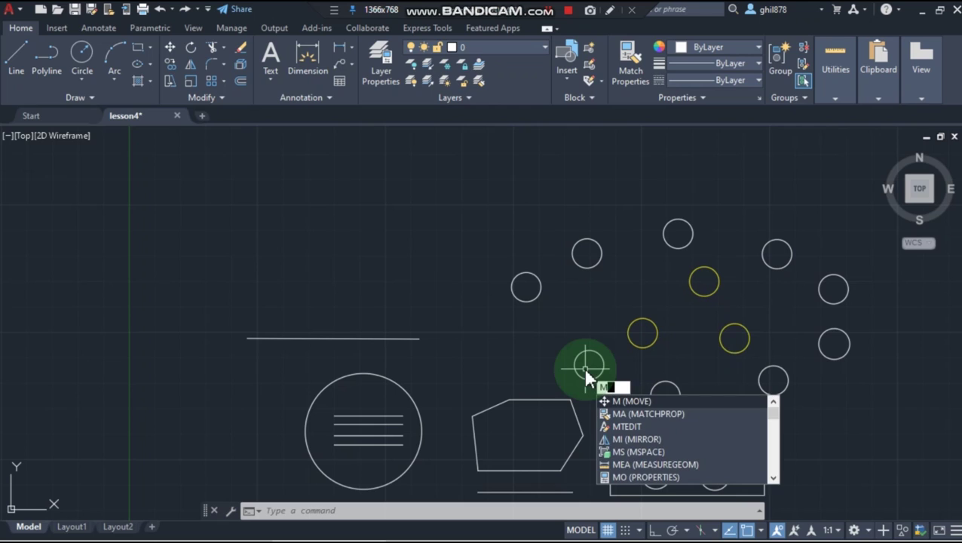
{"action": "key", "text": "Return"}
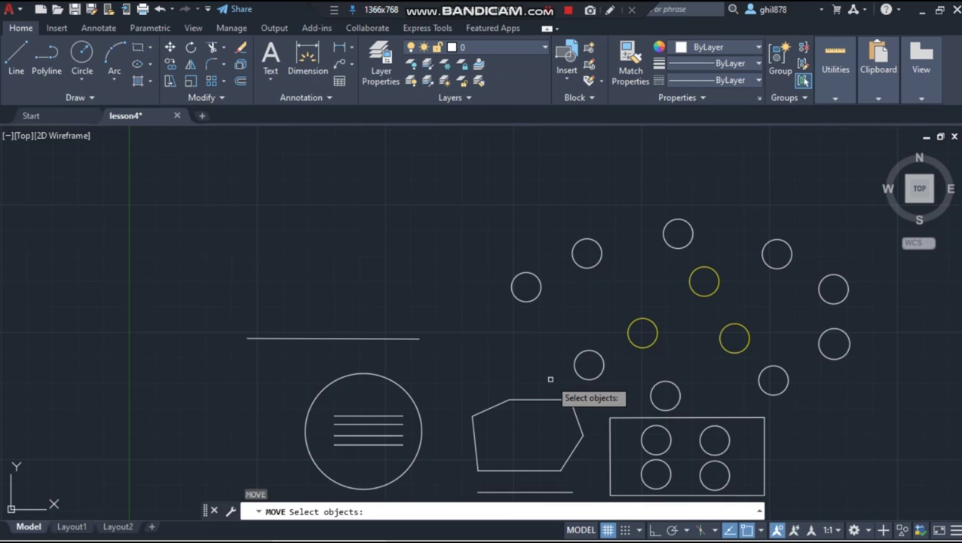
{"action": "type", "text": "wp"}
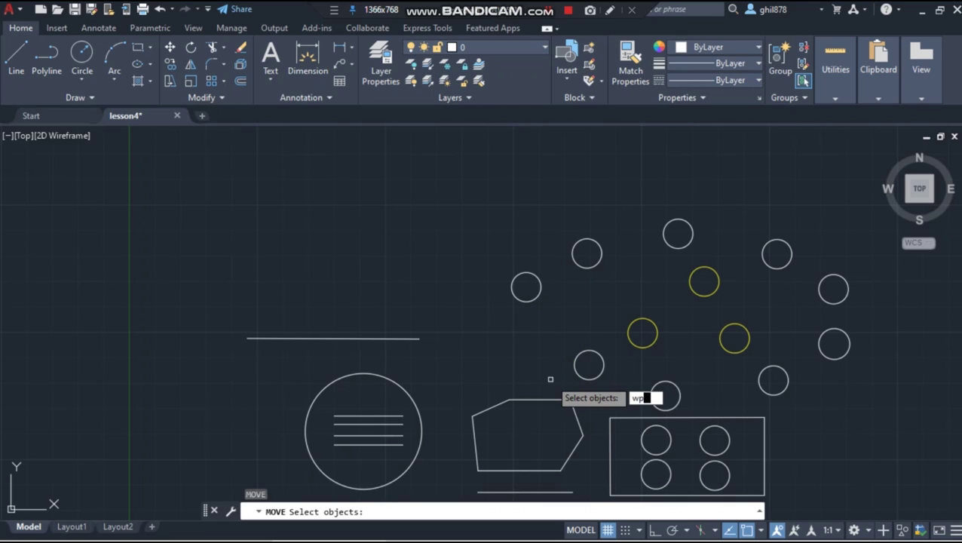
{"action": "key", "text": "Return"}
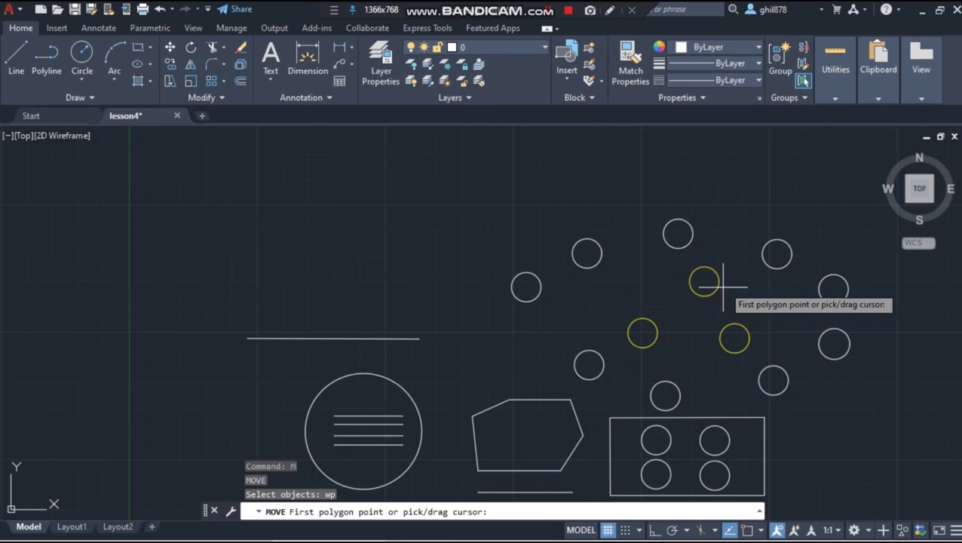
{"action": "left_click", "coordinate": [629, 255]}
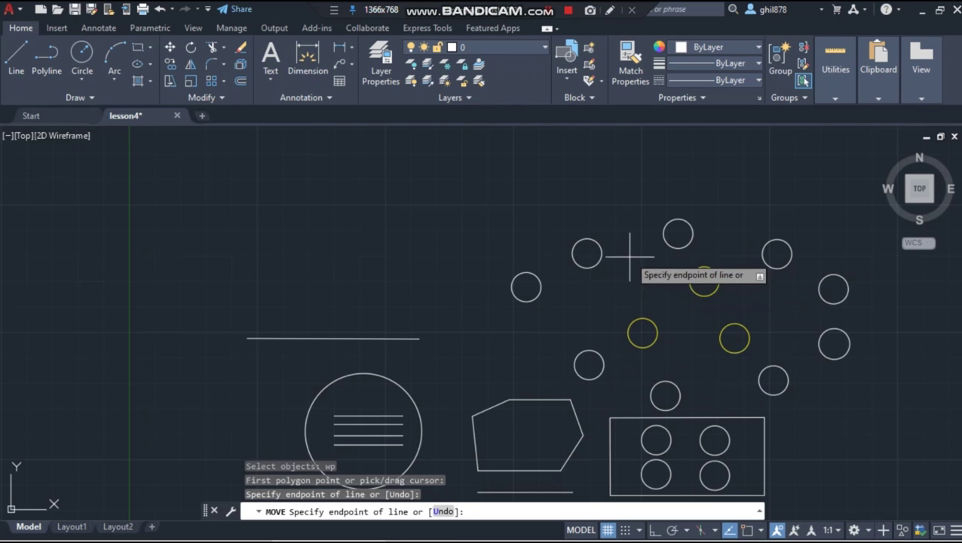
{"action": "left_click", "coordinate": [593, 322]}
{"action": "left_click", "coordinate": [634, 366]}
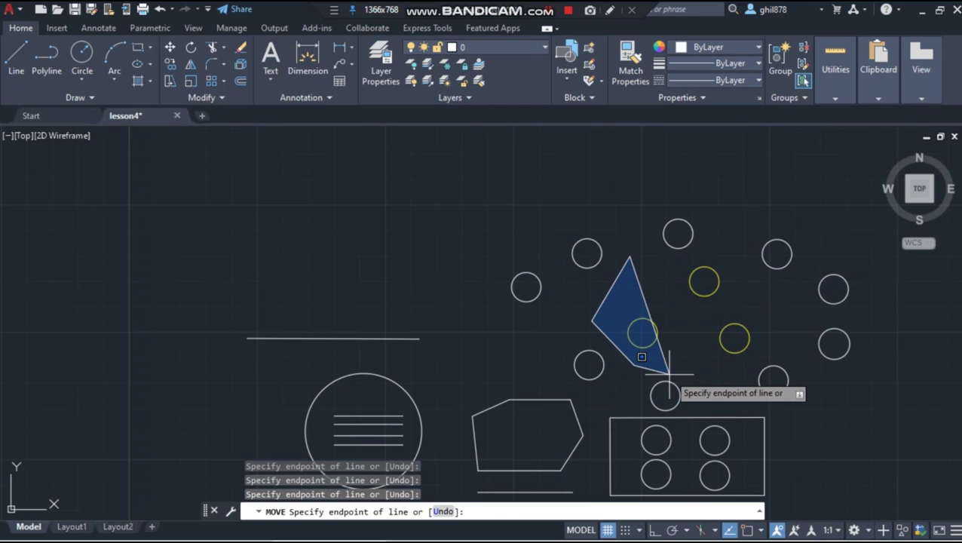
{"action": "left_click", "coordinate": [713, 376]}
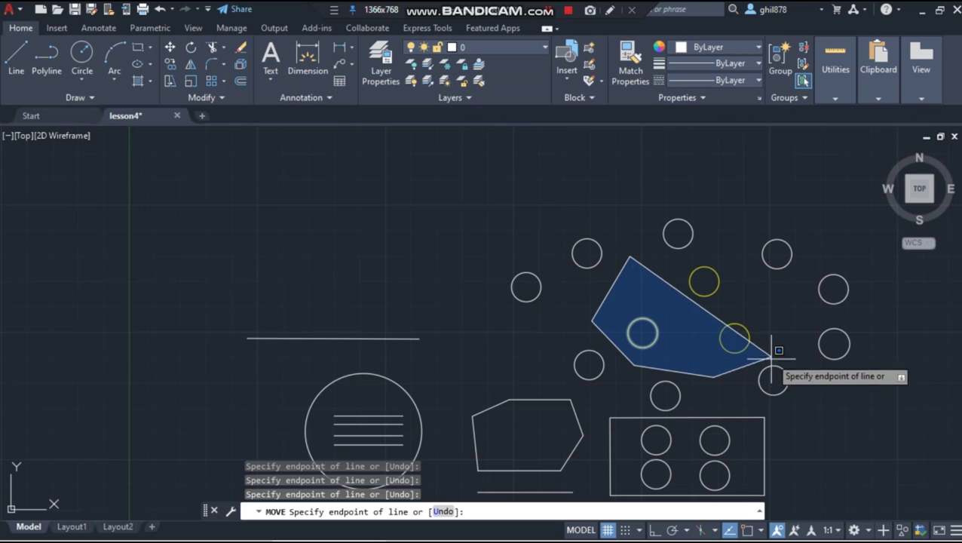
{"action": "left_click", "coordinate": [784, 369]}
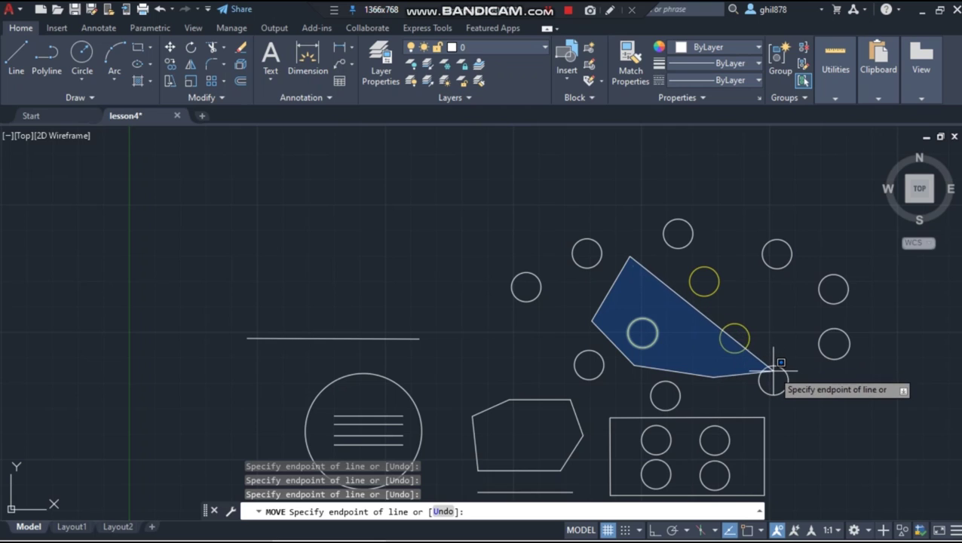
{"action": "left_click", "coordinate": [791, 315]}
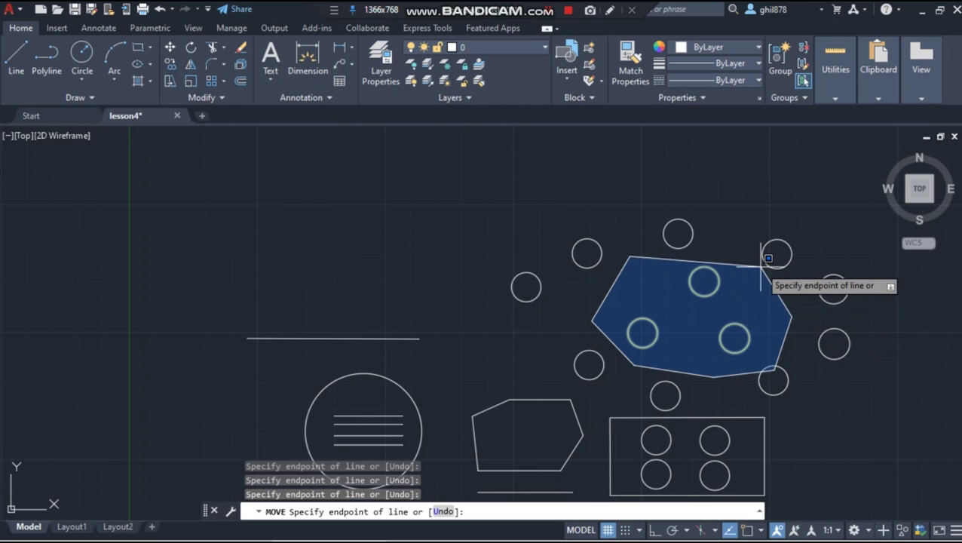
{"action": "left_click", "coordinate": [740, 245]}
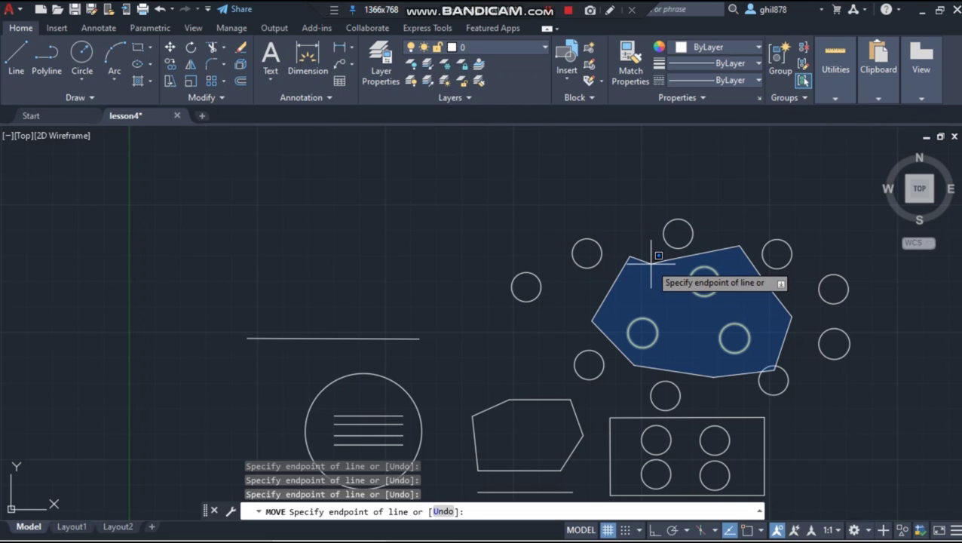
{"action": "key", "text": "Return"}
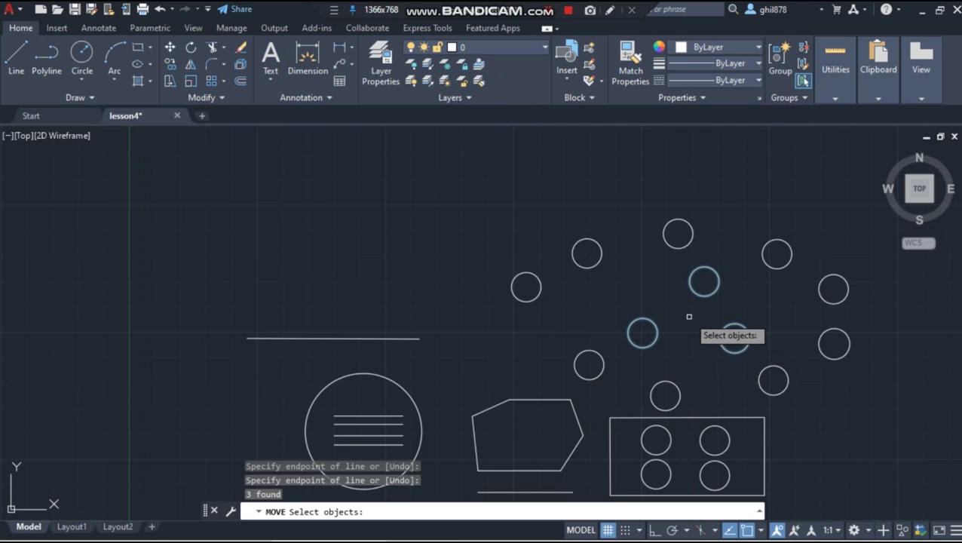
{"action": "key", "text": "Return"}
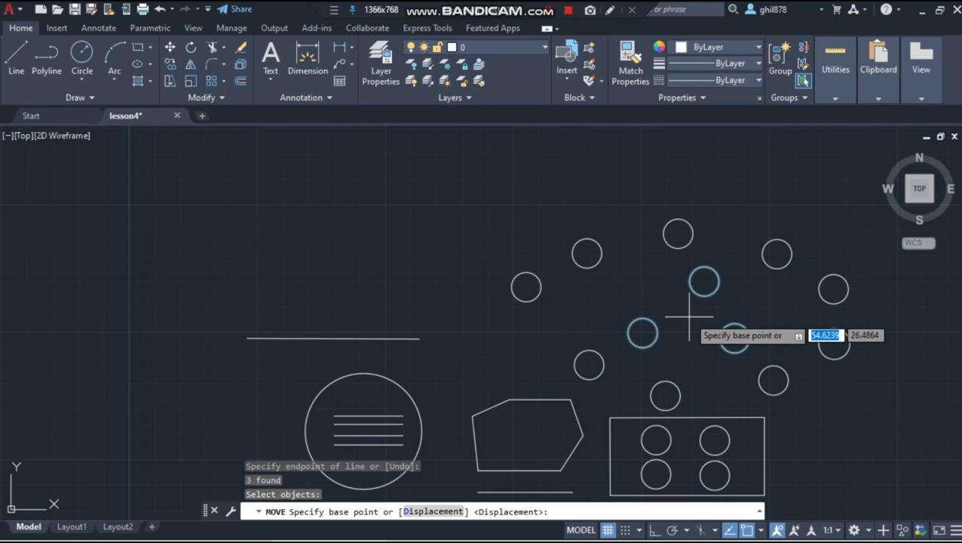
{"action": "left_click", "coordinate": [689, 317]}
{"action": "left_click", "coordinate": [371, 230]}
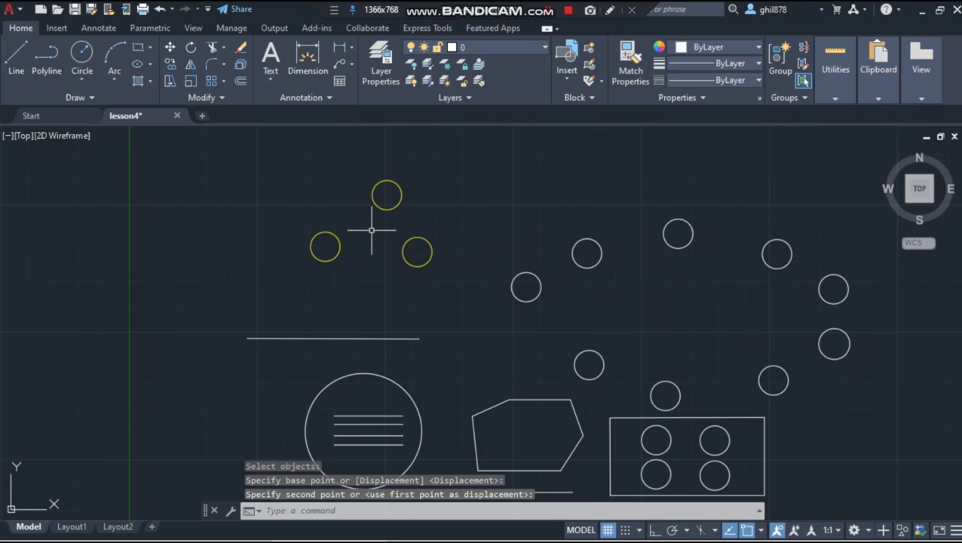
Undo the last move of the three yellow circles.
{"action": "type", "text": "U"}
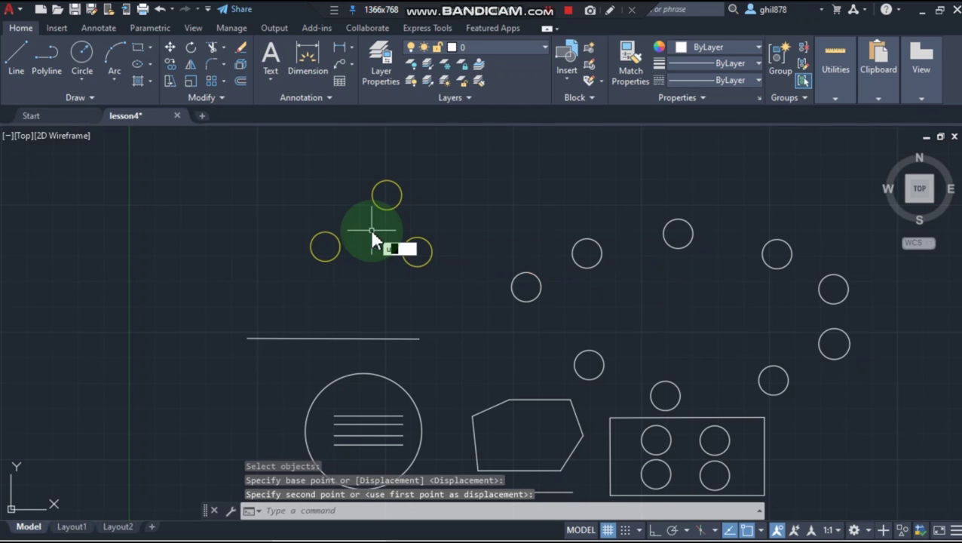
{"action": "key", "text": "Return"}
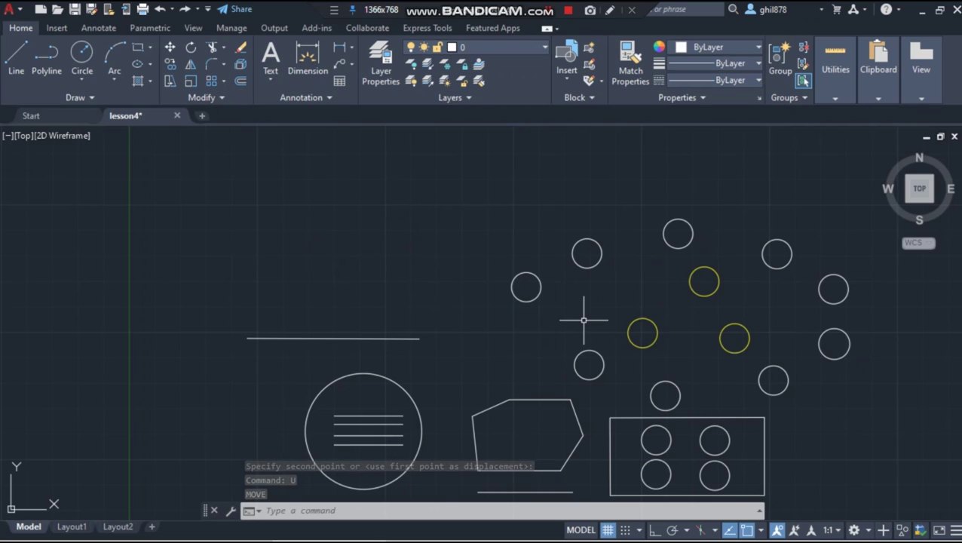
Move the three yellow circles and five surrounding white circles to above the long horizontal line, selecting them with the Crossing Polygon (CP) option.
{"action": "type", "text": "m"}
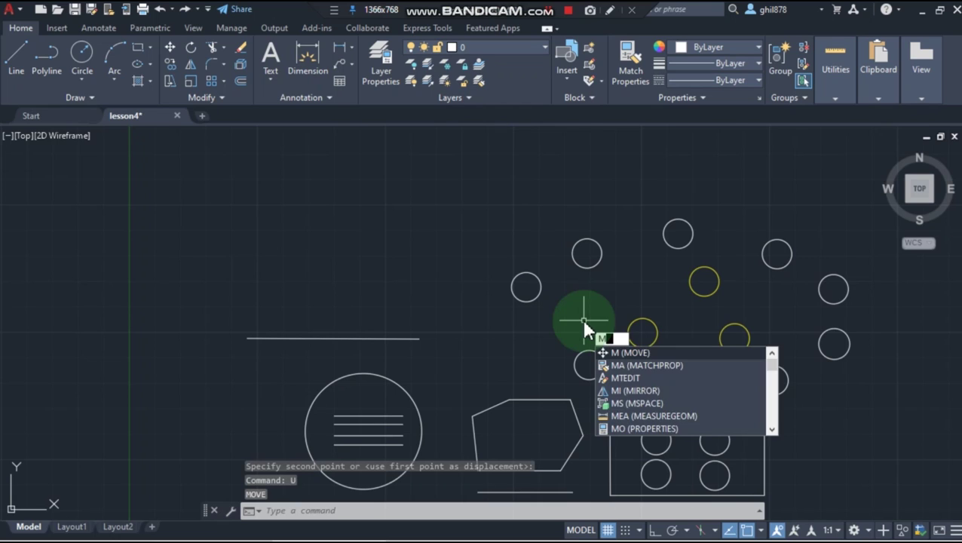
{"action": "key", "text": "Return"}
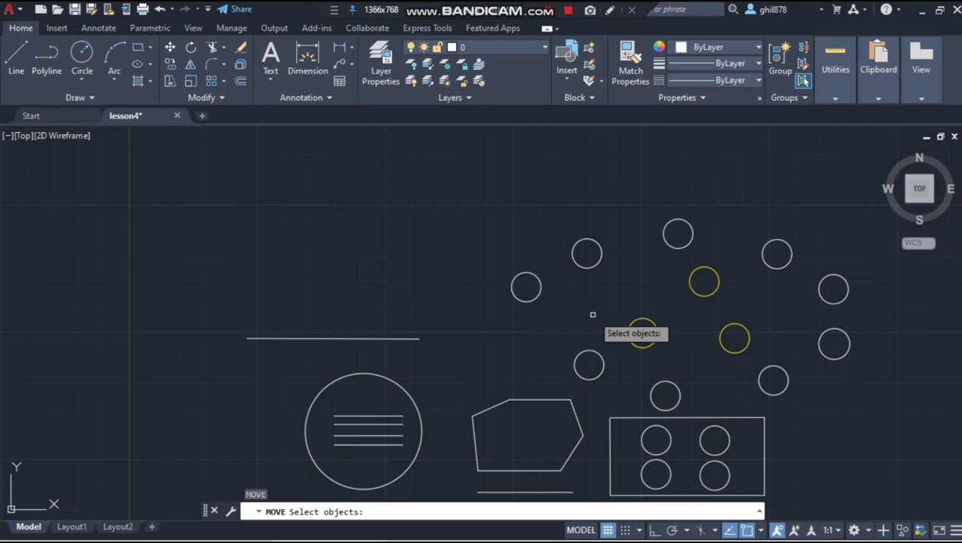
{"action": "type", "text": "cp"}
{"action": "key", "text": "Return"}
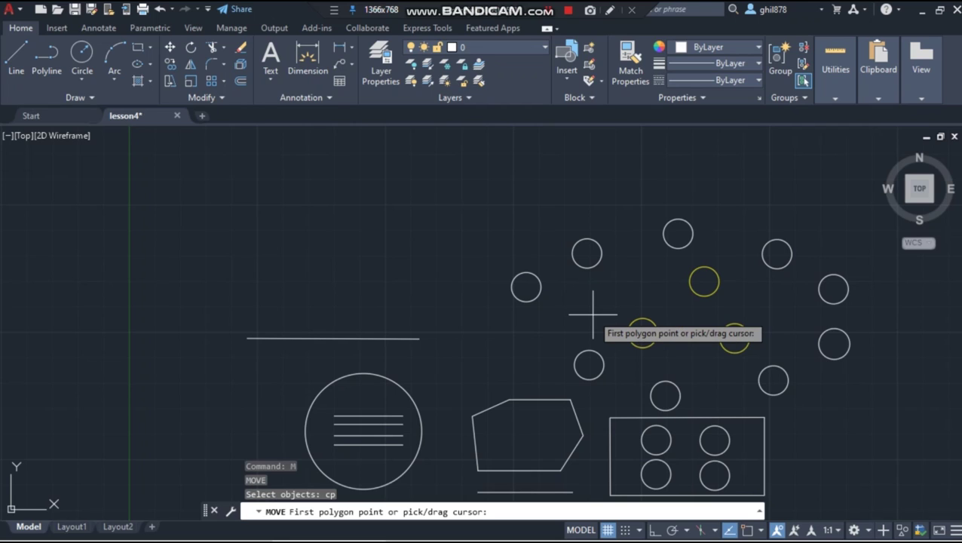
{"action": "left_click", "coordinate": [630, 242]}
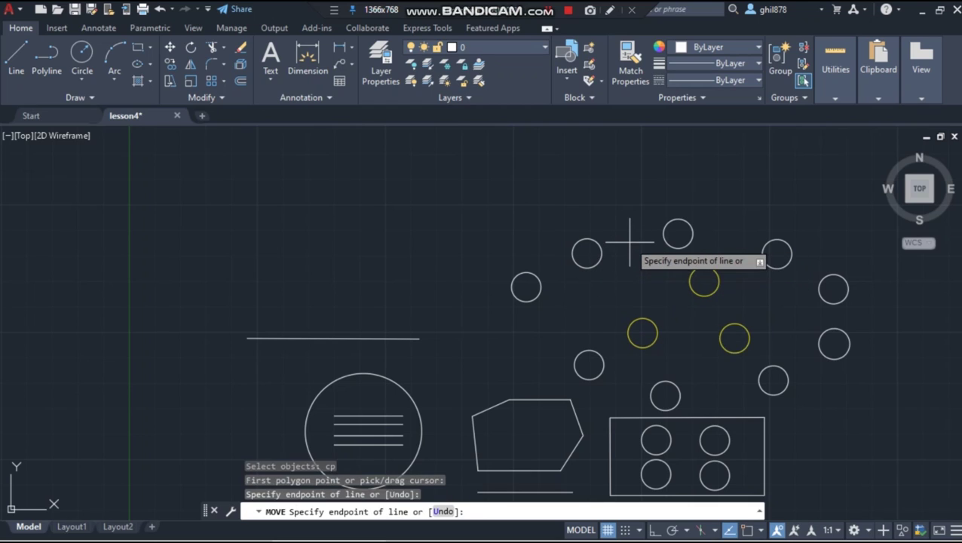
{"action": "left_click", "coordinate": [562, 275]}
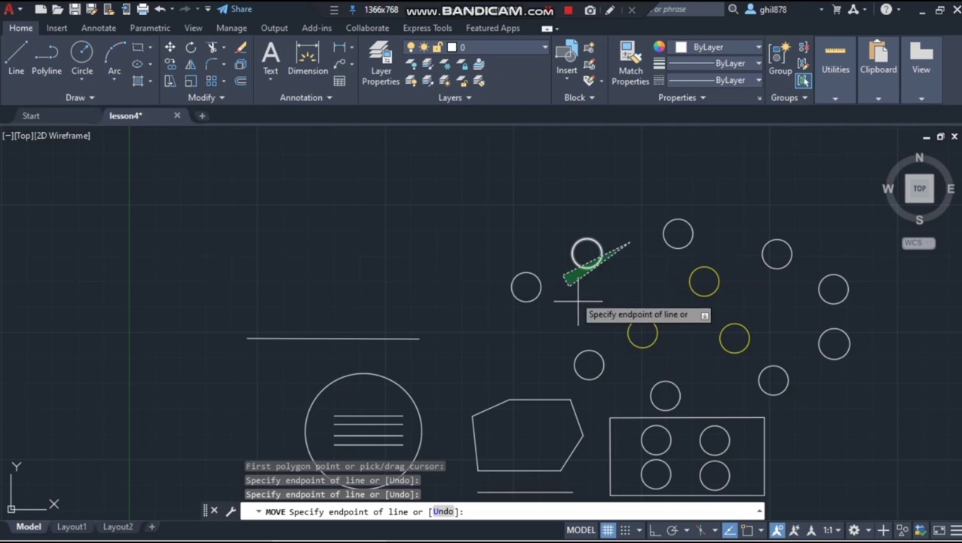
{"action": "left_click", "coordinate": [602, 372]}
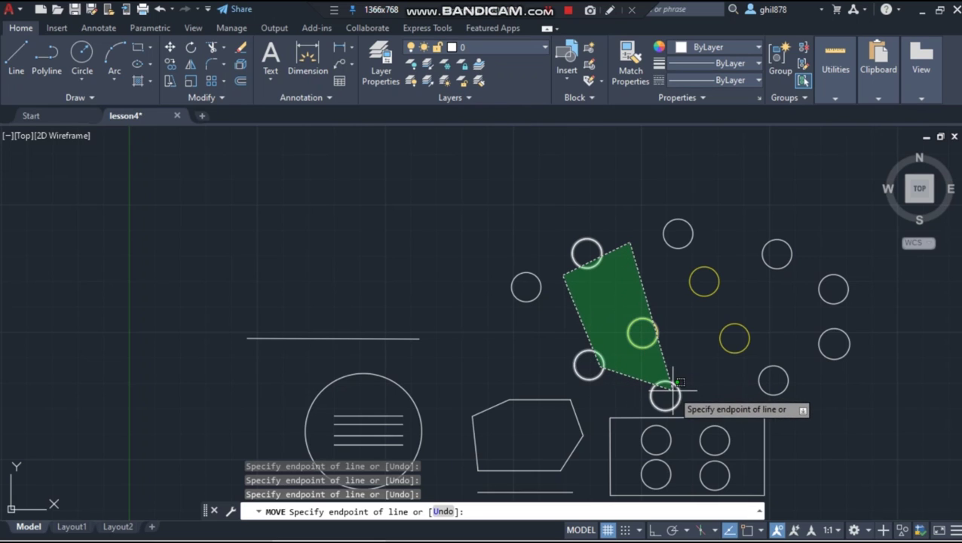
{"action": "left_click", "coordinate": [671, 389]}
{"action": "left_click", "coordinate": [774, 379]}
{"action": "left_click", "coordinate": [778, 305]}
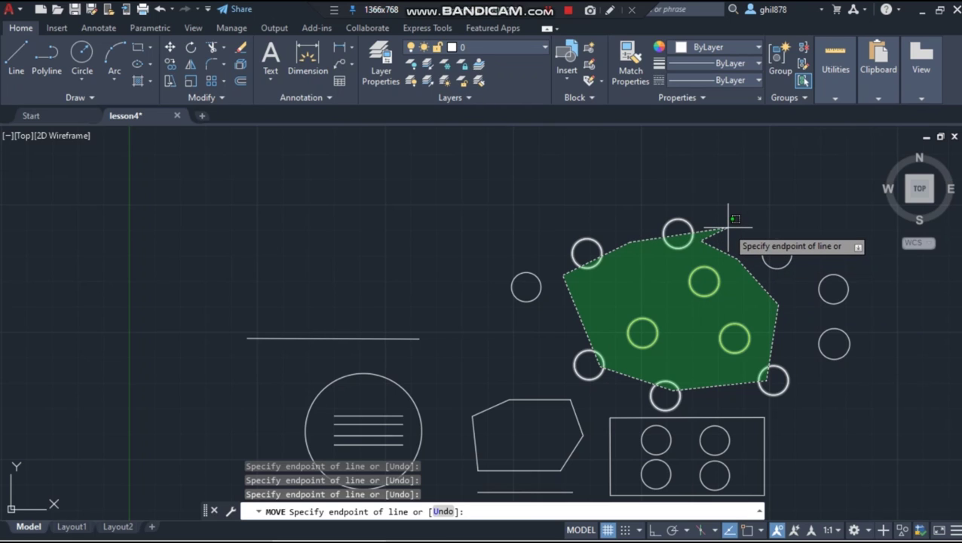
{"action": "key", "text": "Return"}
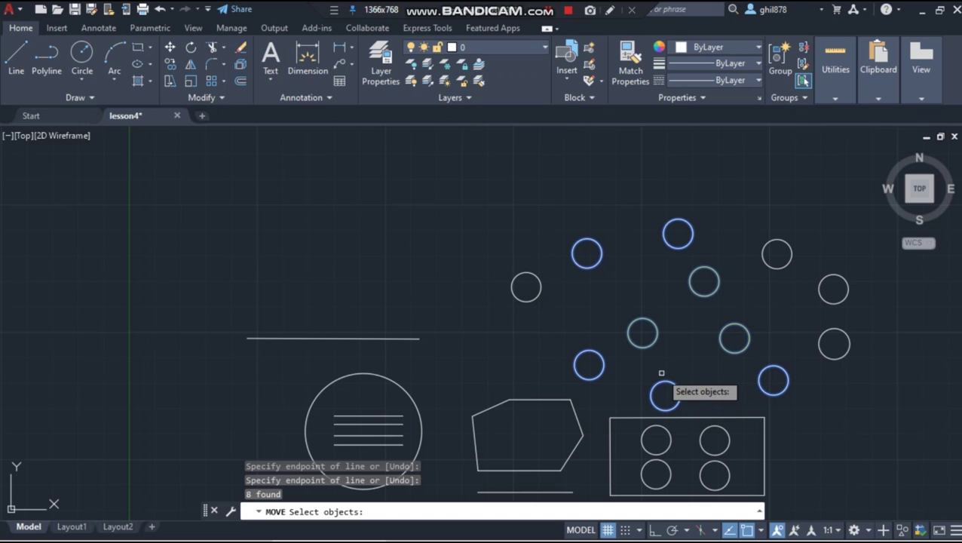
{"action": "key", "text": "Return"}
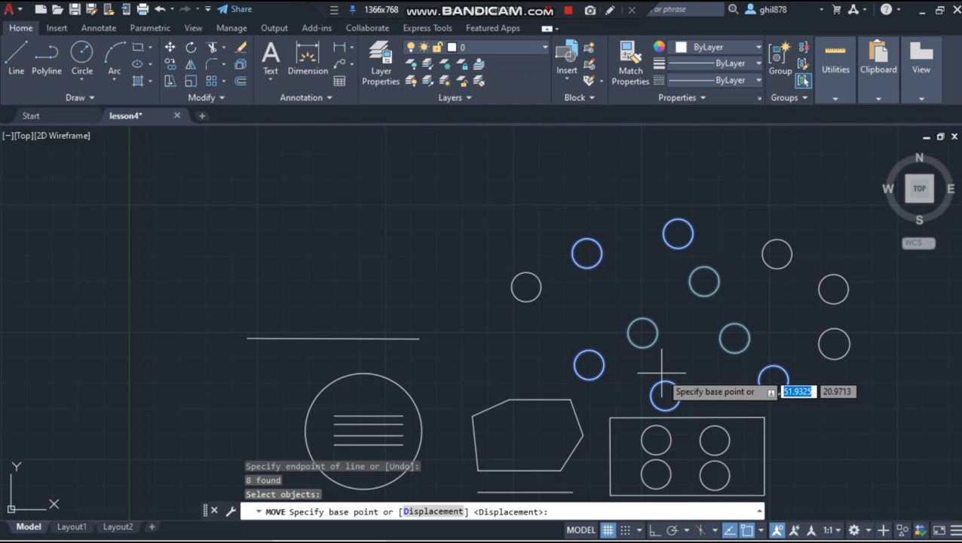
{"action": "left_click", "coordinate": [674, 317]}
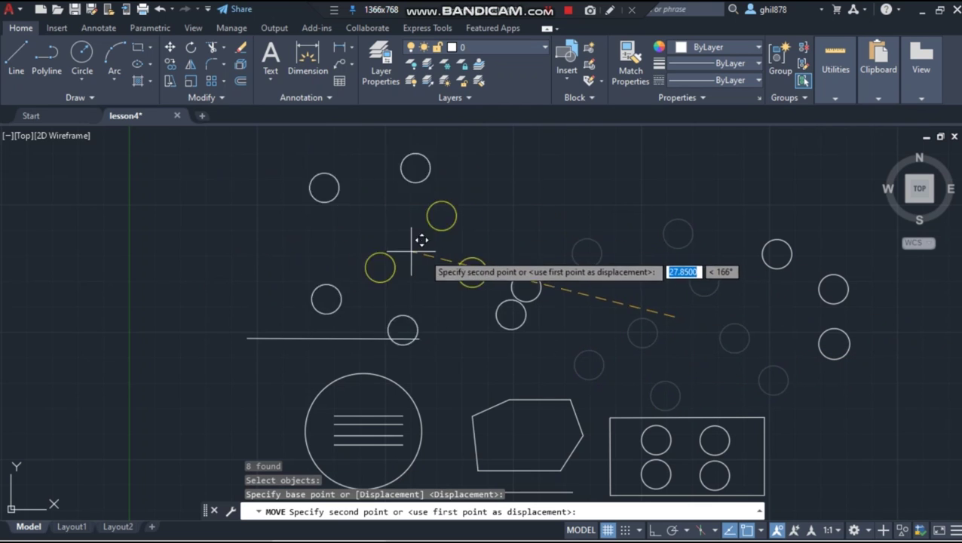
{"action": "left_click", "coordinate": [310, 221]}
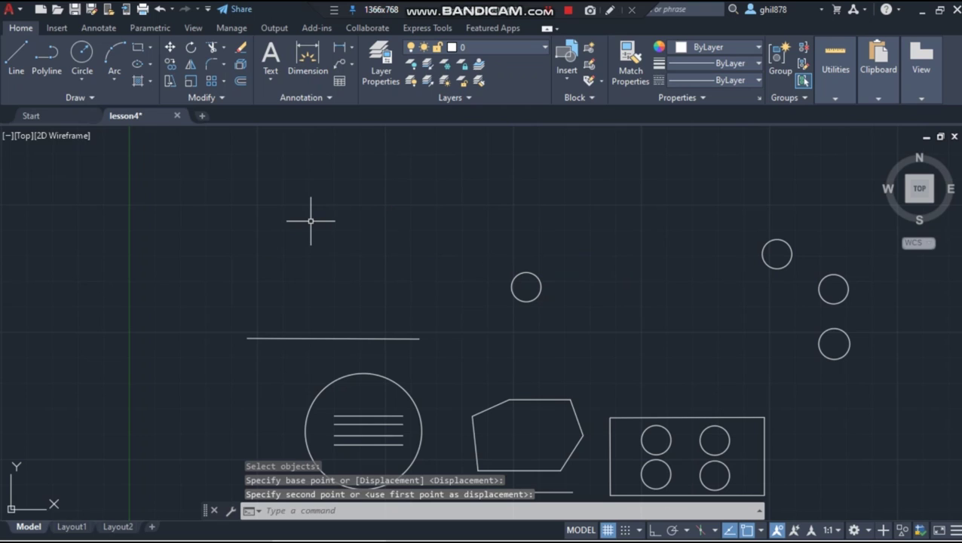
Undo the last move of the three yellow and five white circles.
{"action": "left_click", "coordinate": [310, 221]}
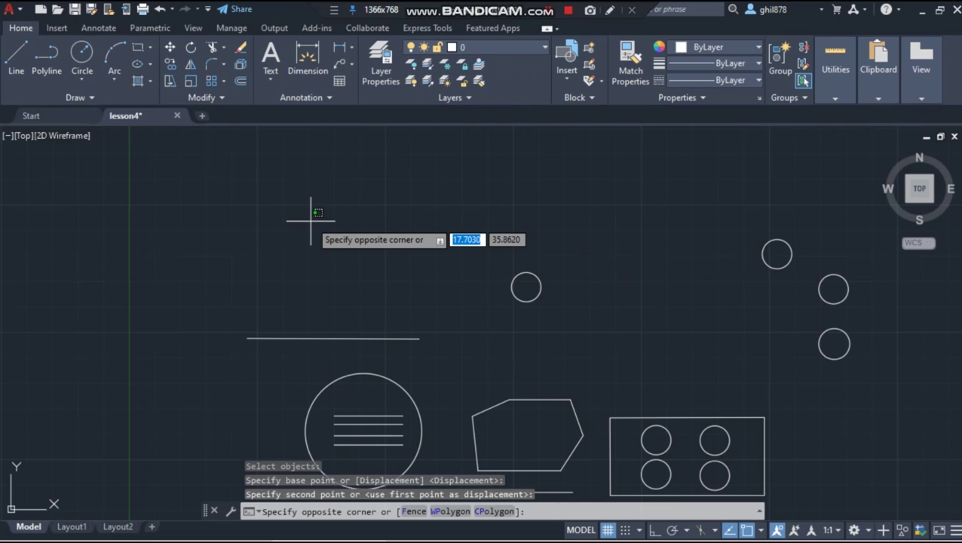
{"action": "type", "text": "u"}
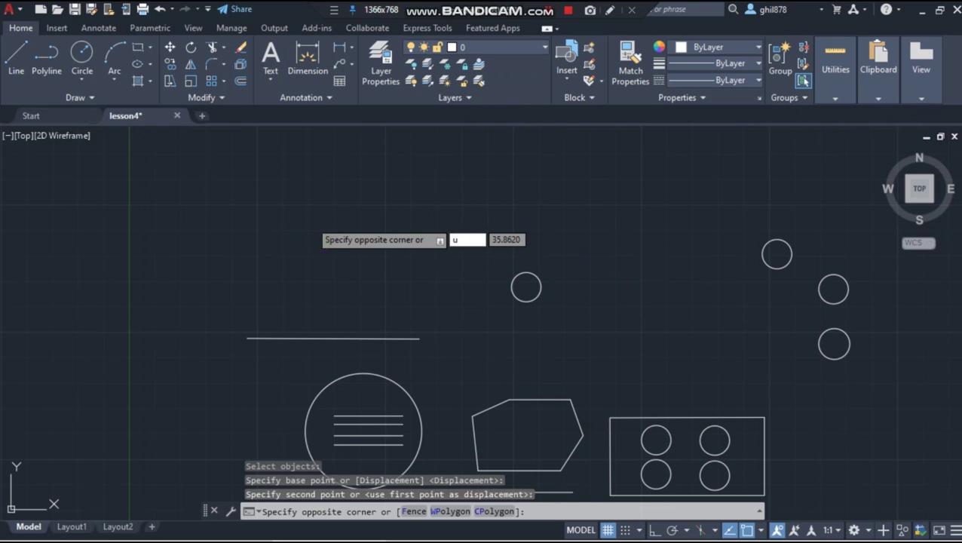
{"action": "key", "text": "Return"}
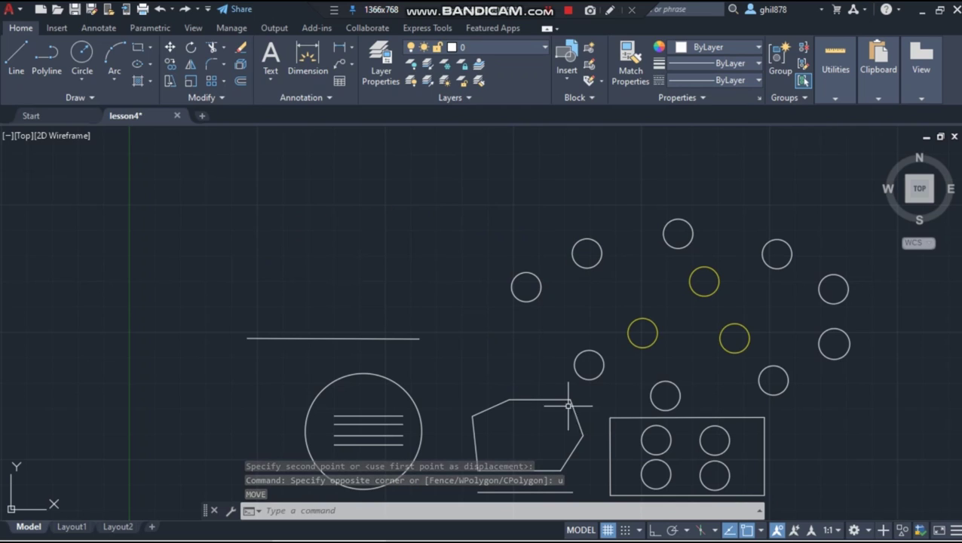
Switch to the presentation slide to check the remaining object selection method, and return to the AutoCAD drawing.
{"action": "mouse_move", "coordinate": [606, 527]}
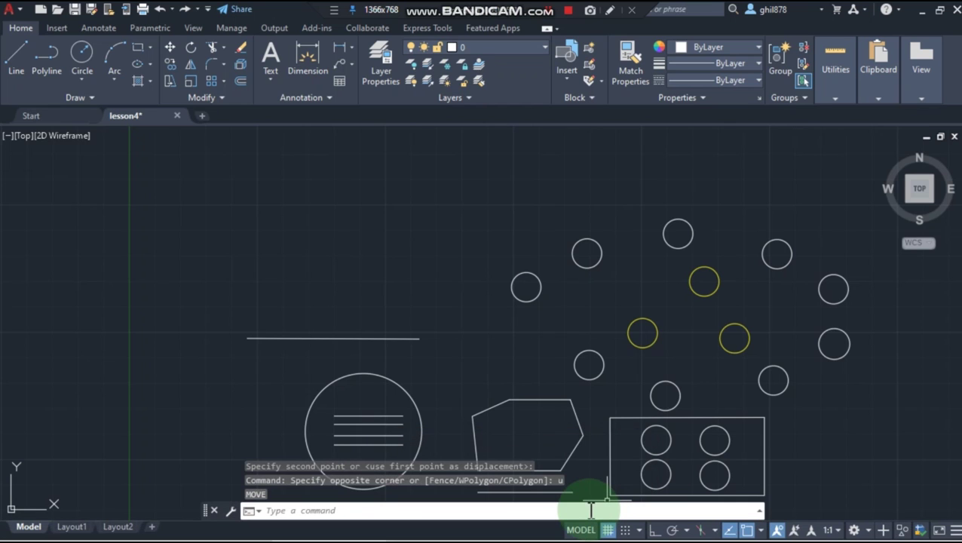
{"action": "key", "text": "alt+Tab"}
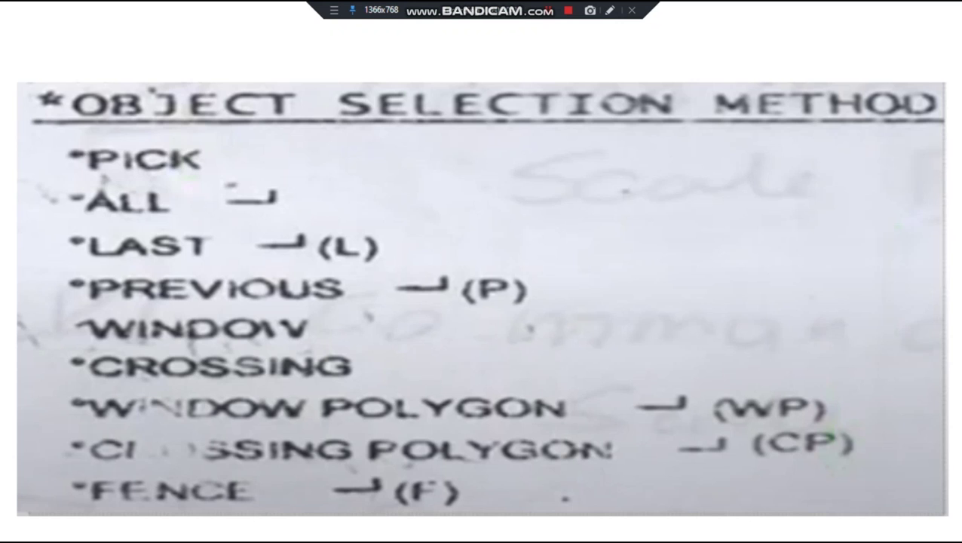
{"action": "key", "text": "alt+Tab"}
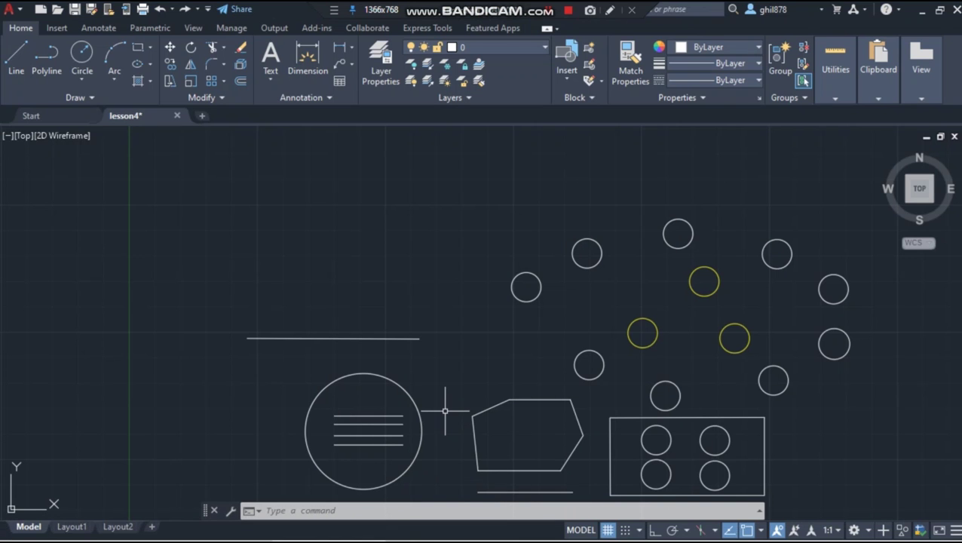
Pan the drawing upward so the large circle with four parallel lines sits near the middle of the view.
{"action": "type", "text": "p"}
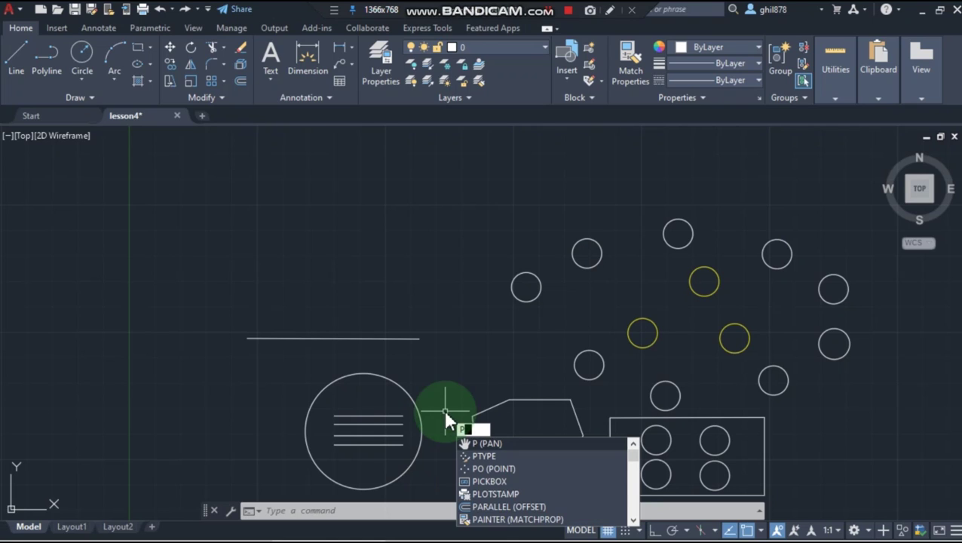
{"action": "key", "text": "Return"}
{"action": "left_click_drag", "start_coordinate": [442, 410], "coordinate": [441, 276]}
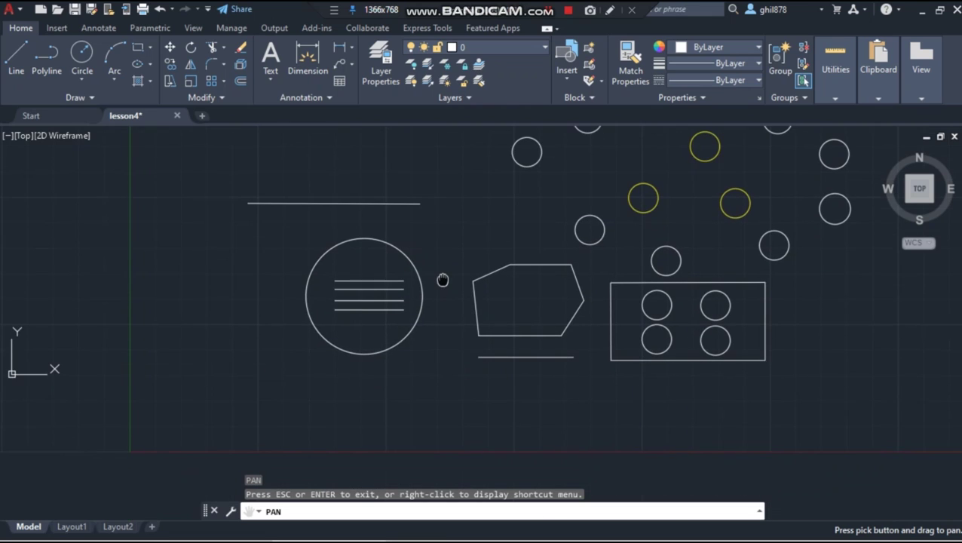
{"action": "key", "text": "Escape"}
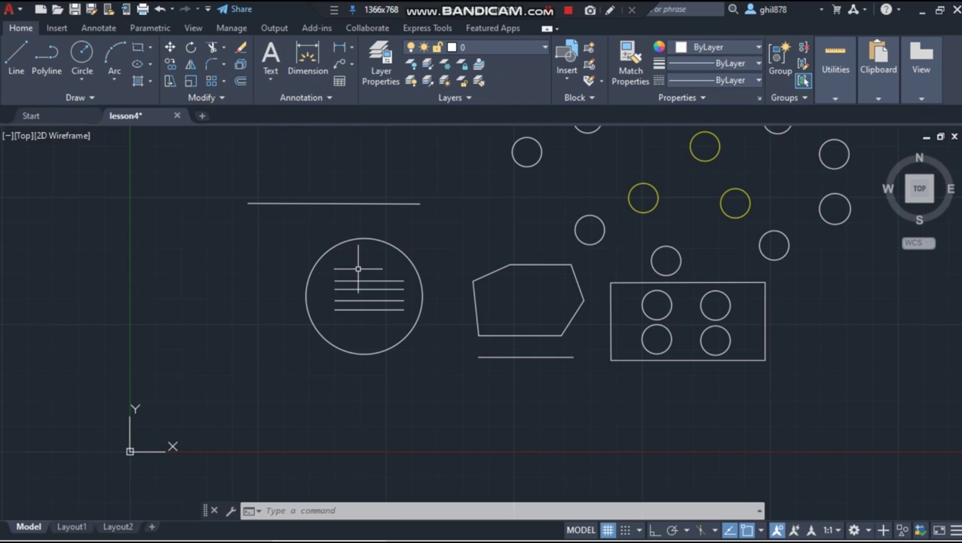
Move the four parallel lines out of the large circle to its upper left, selecting them with the Fence (F) option.
{"action": "type", "text": "m"}
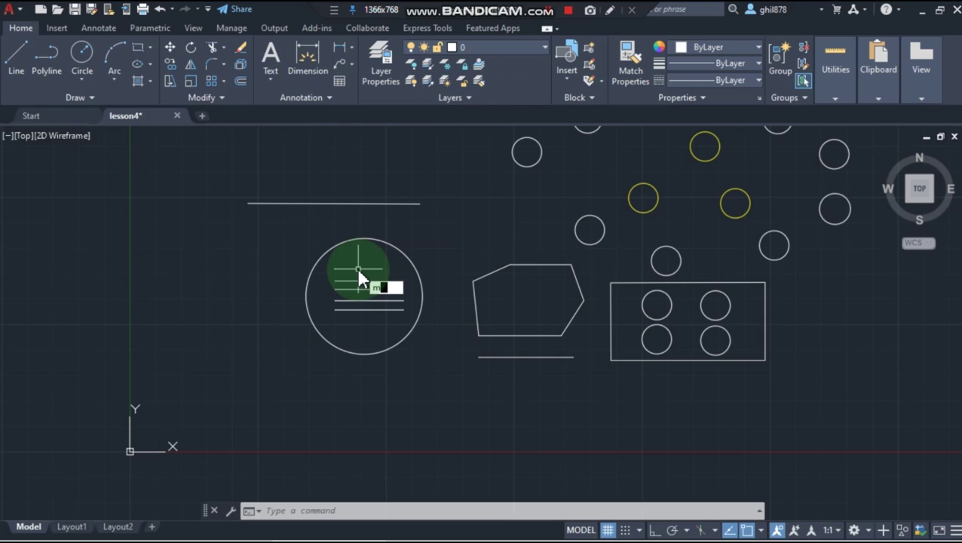
{"action": "key", "text": "Return"}
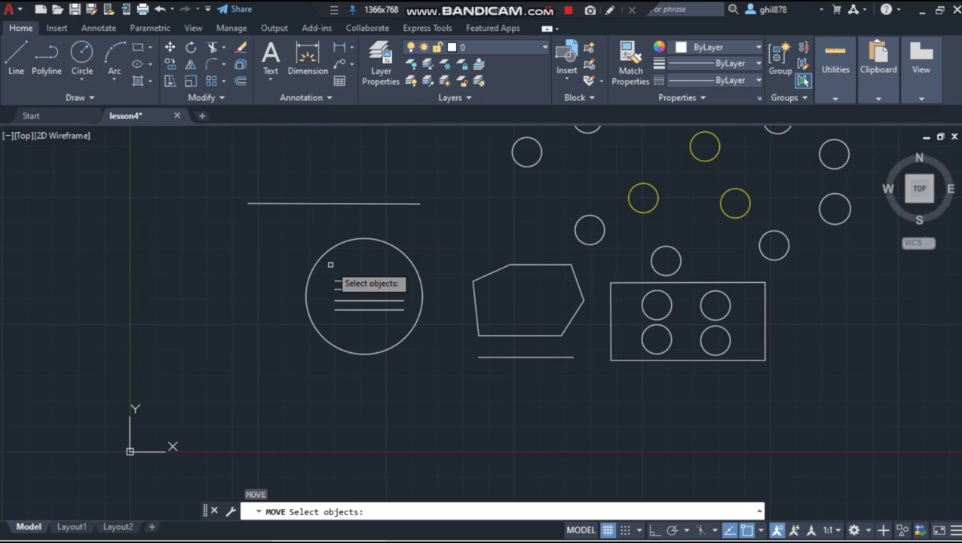
{"action": "type", "text": "f"}
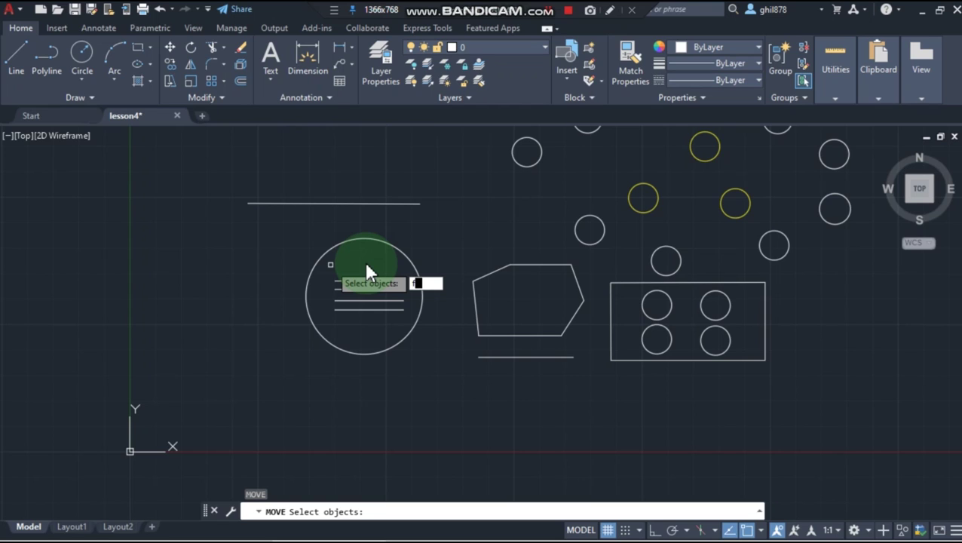
{"action": "key", "text": "Return"}
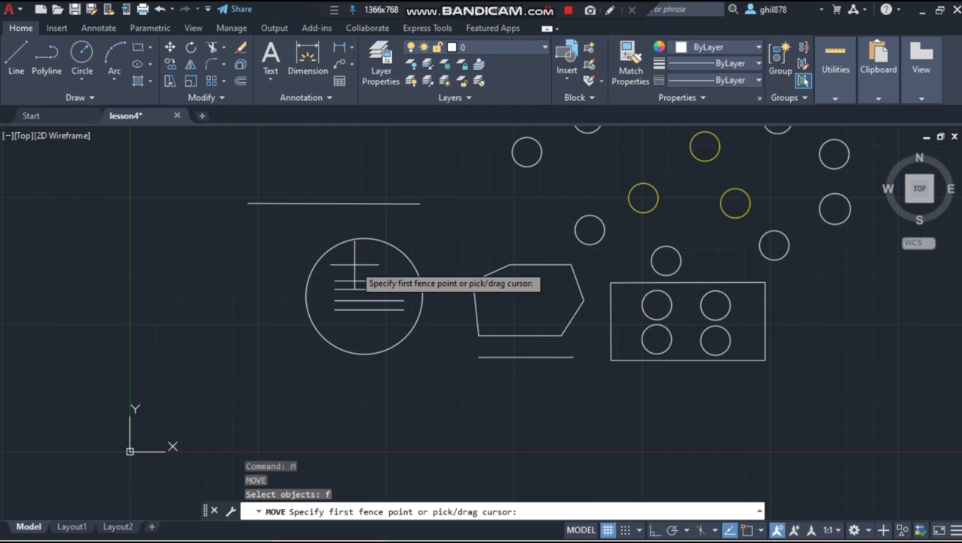
{"action": "left_click", "coordinate": [354, 266]}
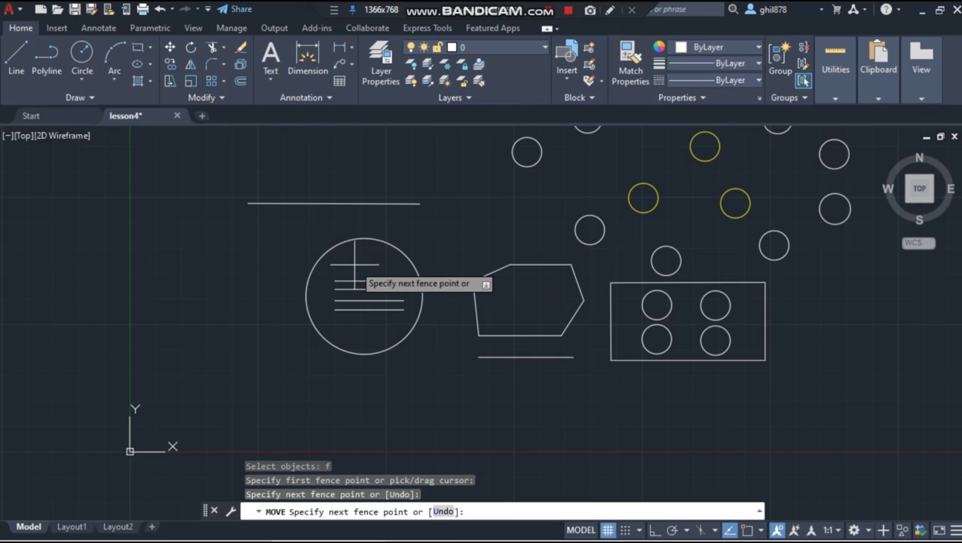
{"action": "left_click", "coordinate": [344, 324]}
{"action": "left_click", "coordinate": [353, 325]}
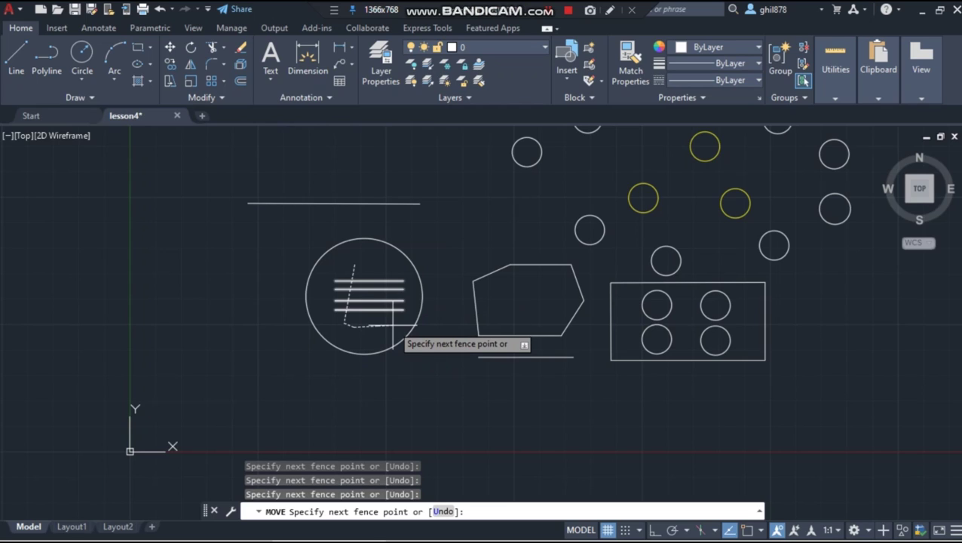
{"action": "key", "text": "Return"}
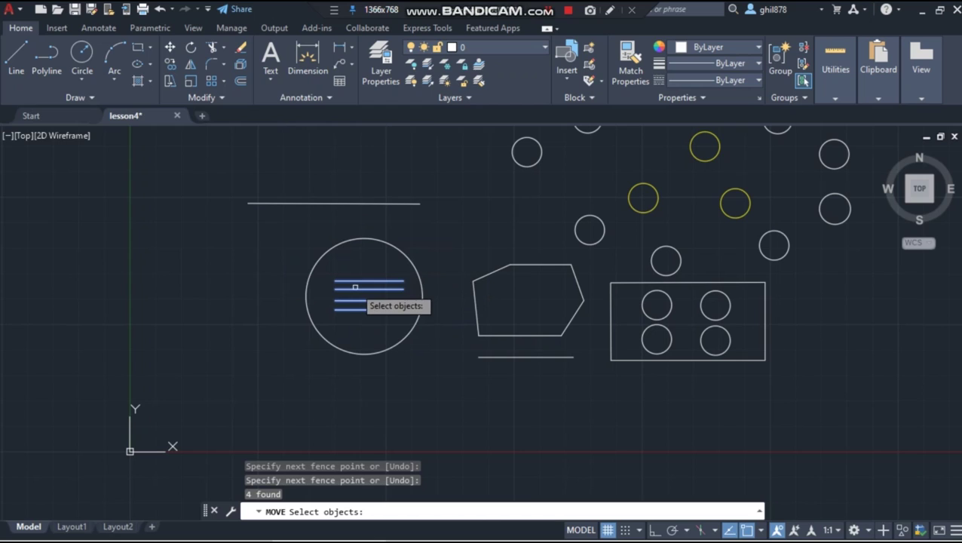
{"action": "key", "text": "Return"}
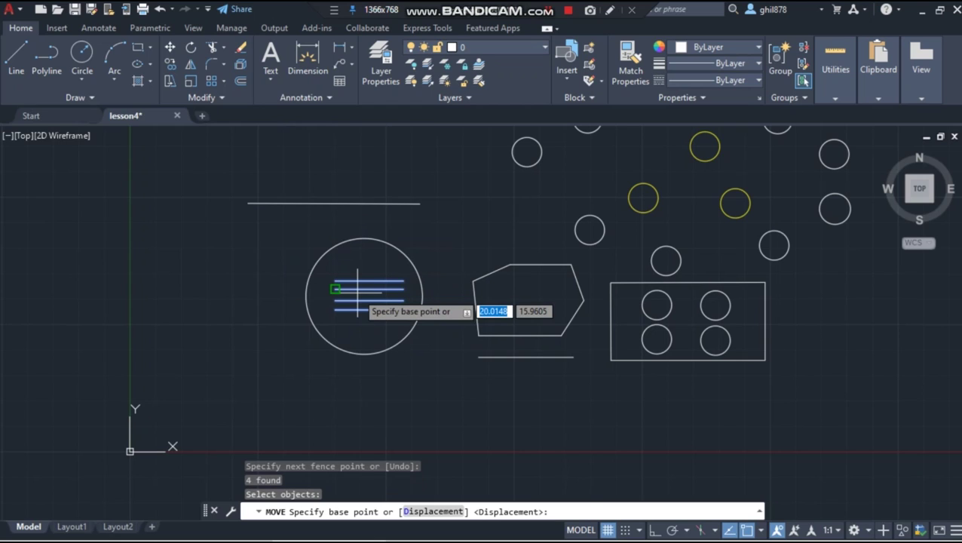
{"action": "left_click", "coordinate": [403, 301]}
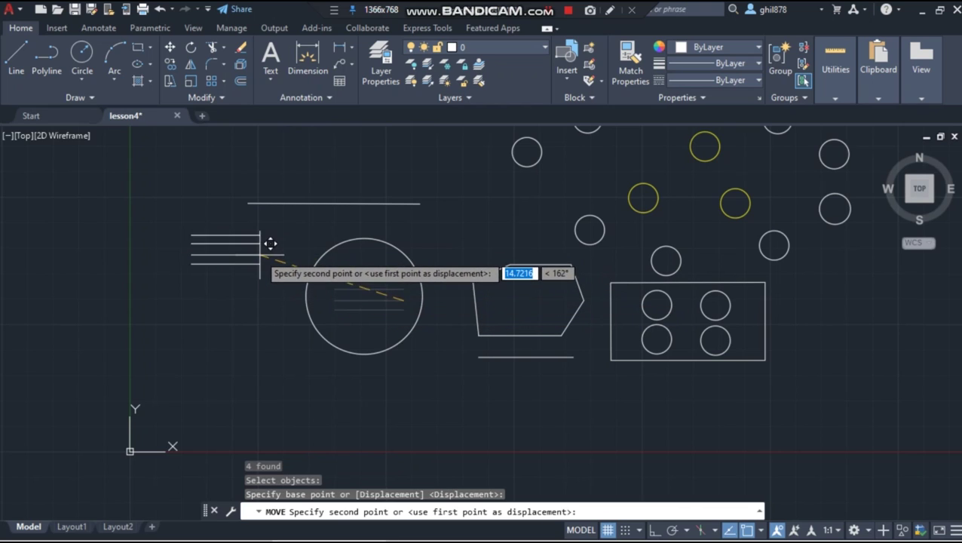
{"action": "left_click", "coordinate": [263, 242]}
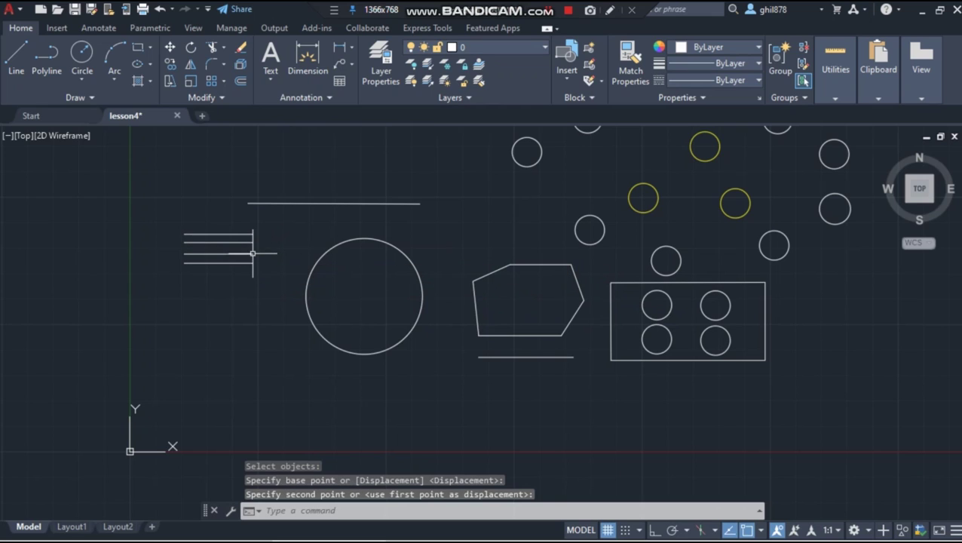
{"action": "left_click", "coordinate": [337, 483]}
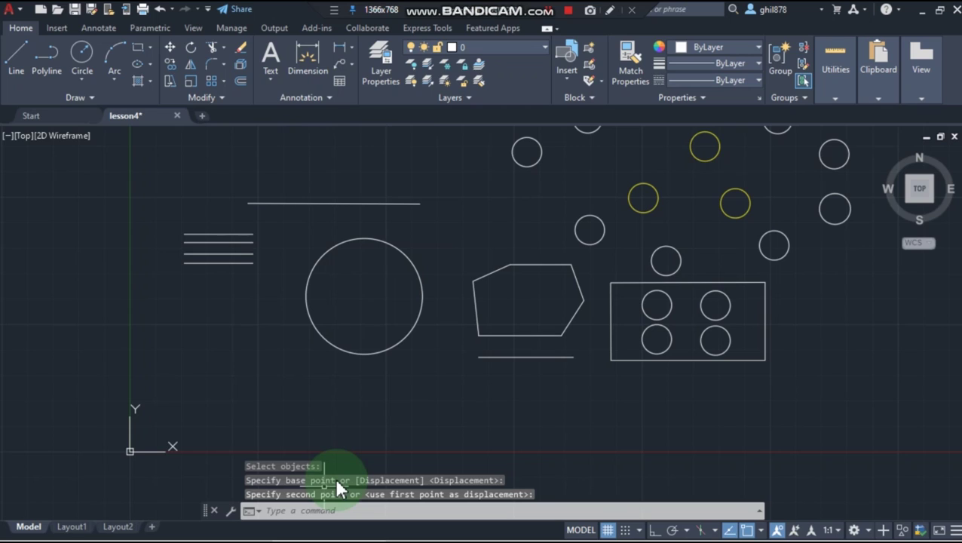